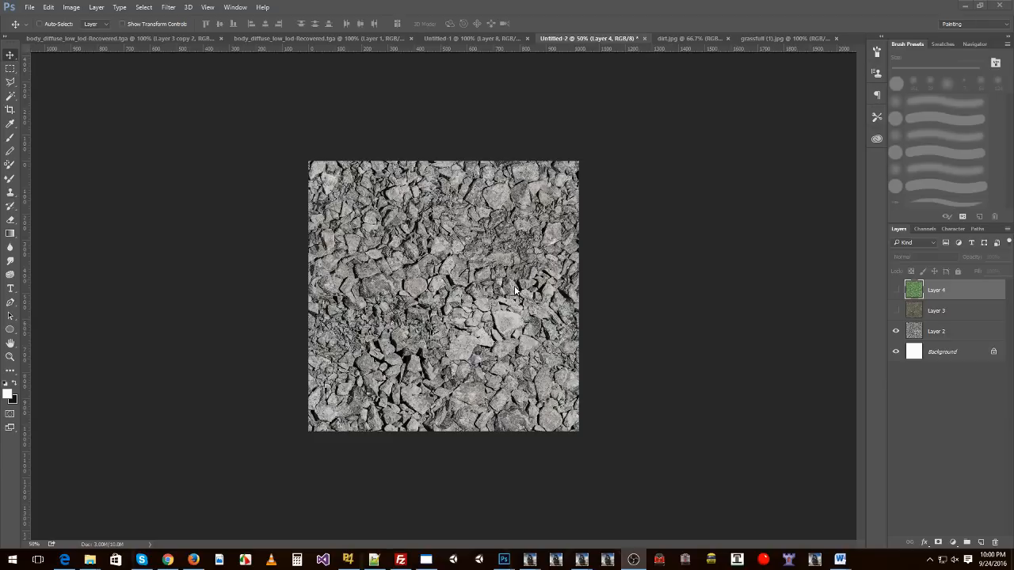
Check the gravel image's pixel dimensions without changing them, and inspect the texture at 100% zoom.
left_click(71, 8)
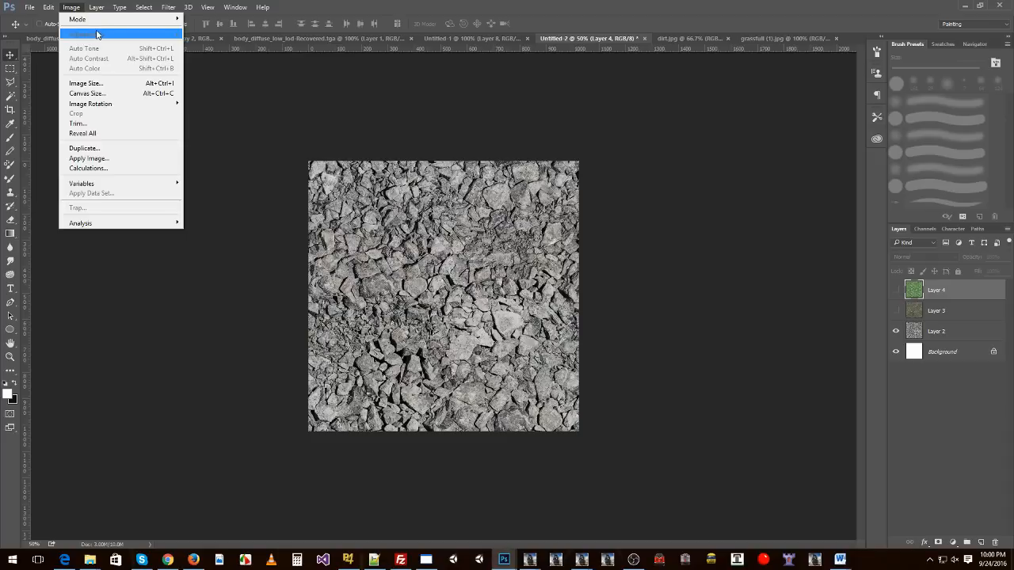
left_click(81, 84)
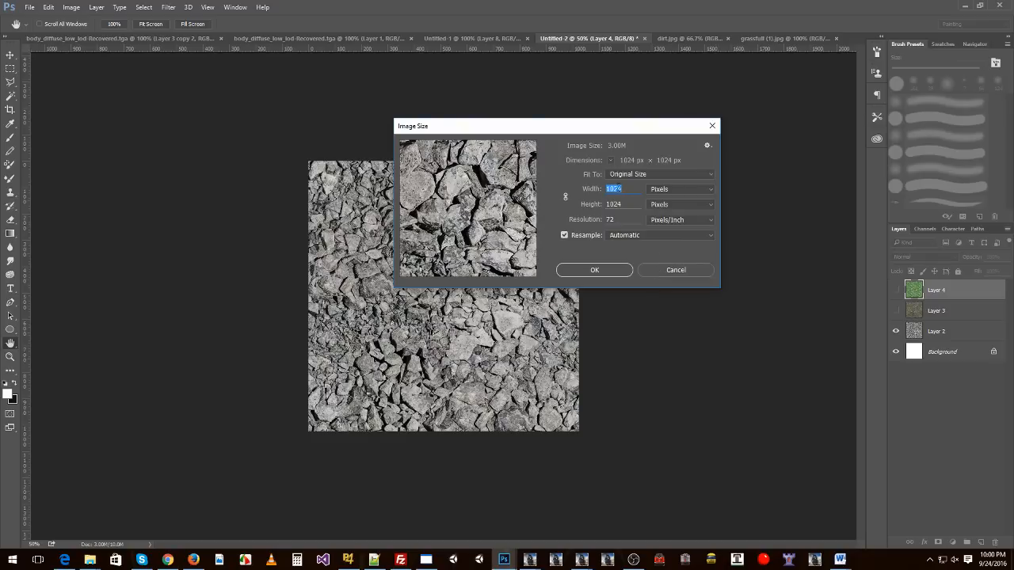
left_click(667, 272)
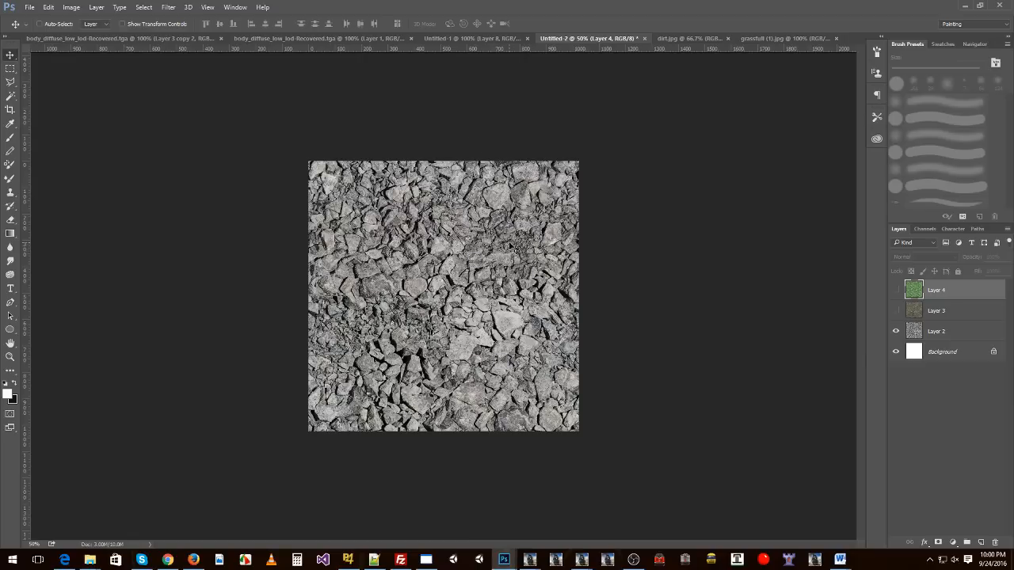
key("ctrl+equal")
key("ctrl+equal")
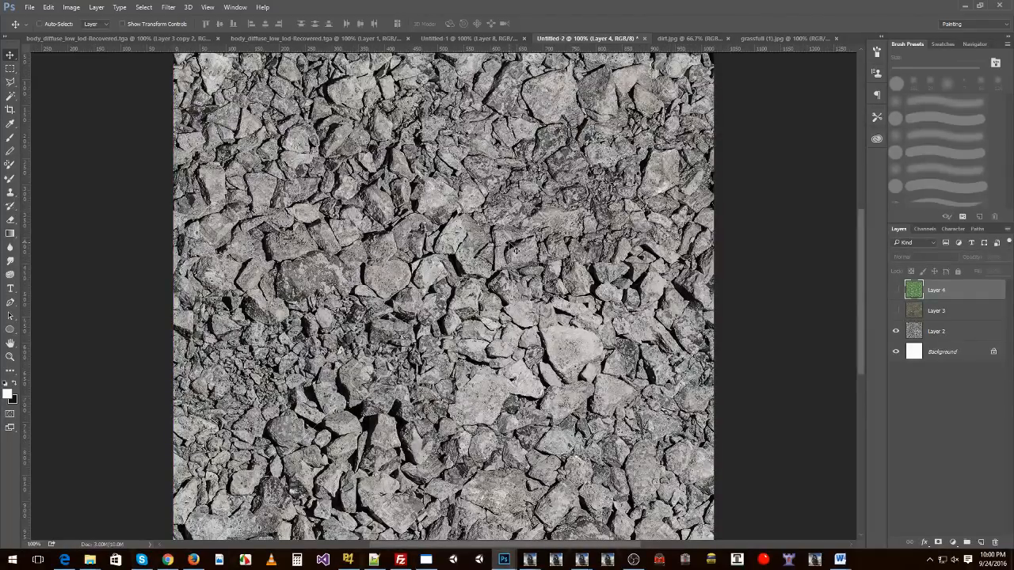
key("ctrl+minus")
key("ctrl+minus")
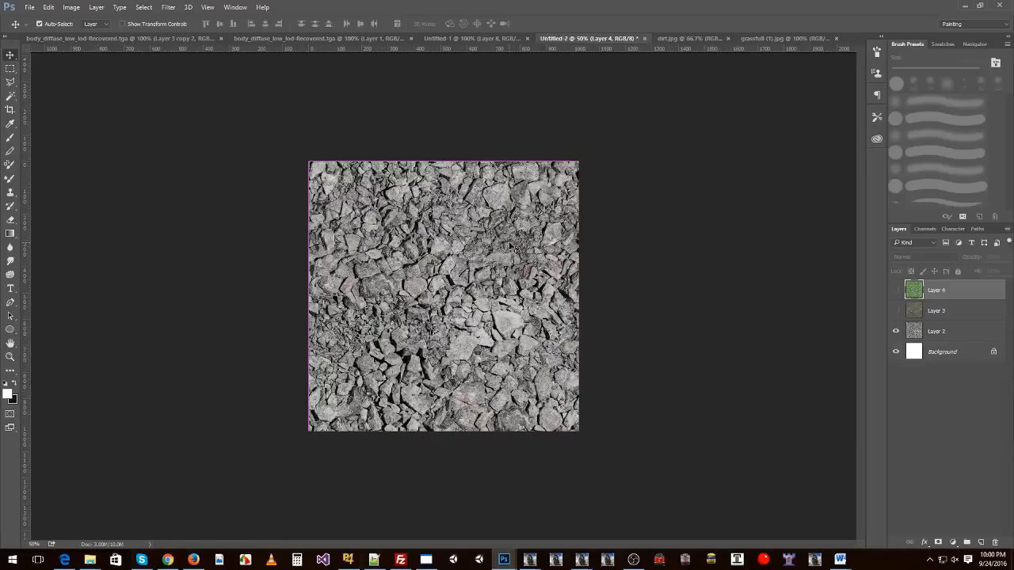
key("ctrl+shift+s")
left_click(103, 275)
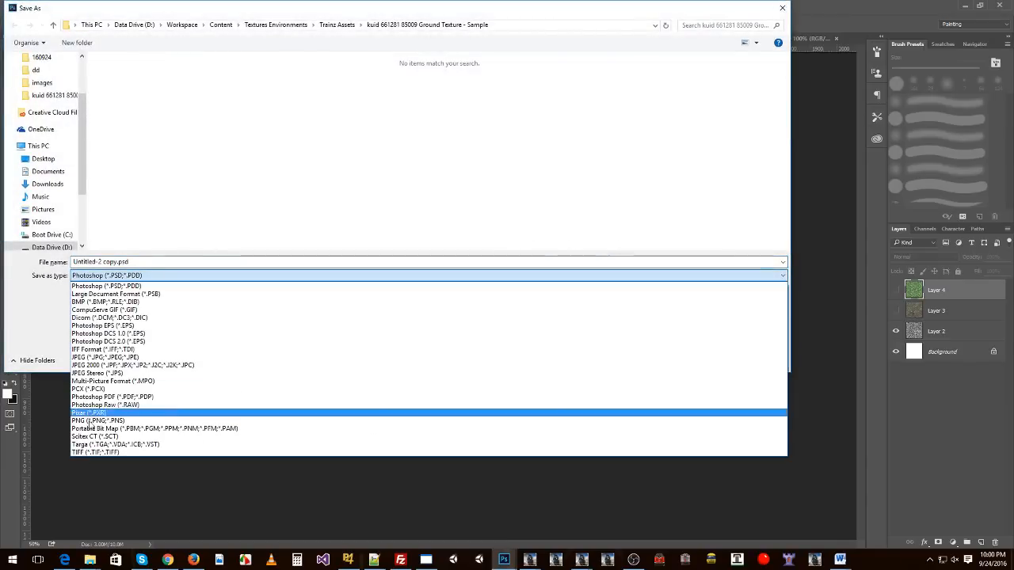
left_click(93, 445)
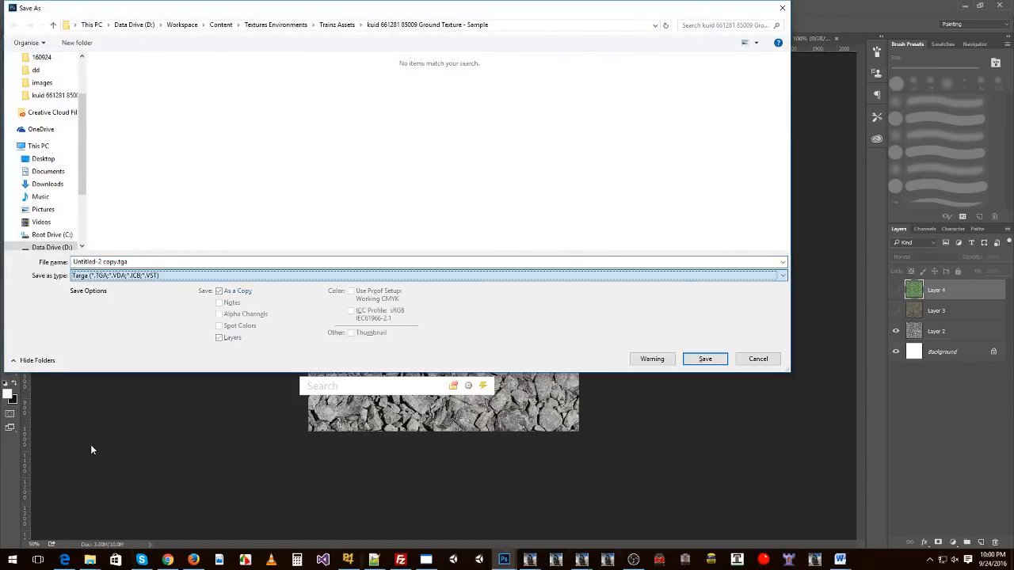
left_click(212, 96)
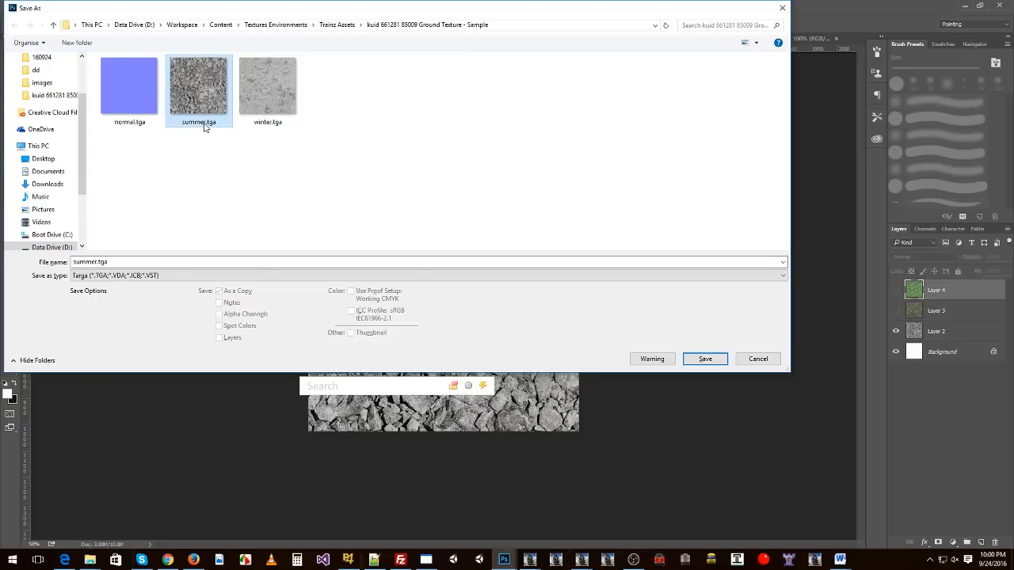
double_click(204, 85)
left_click(528, 281)
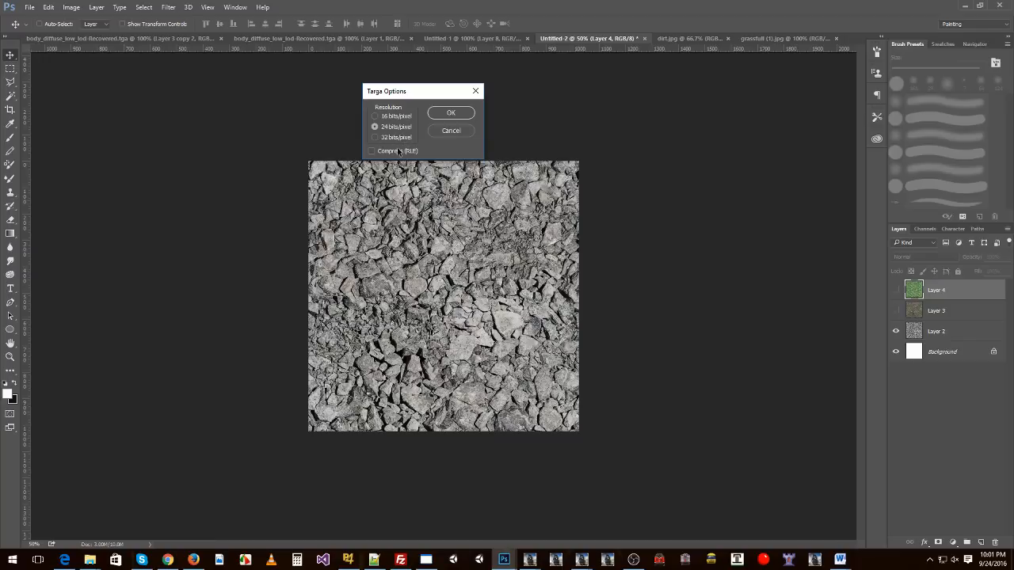
left_click(449, 114)
Switch to File Explorer and locate summer.tga in the Ground Texture - Sample folder under Trainz Assets.
key("alt+Tab")
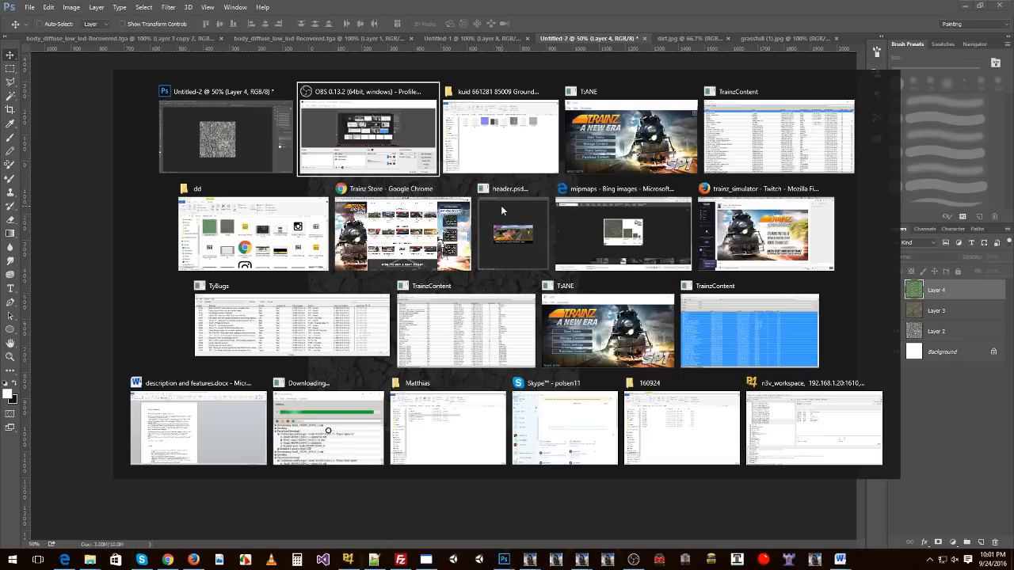
key("alt+Tab")
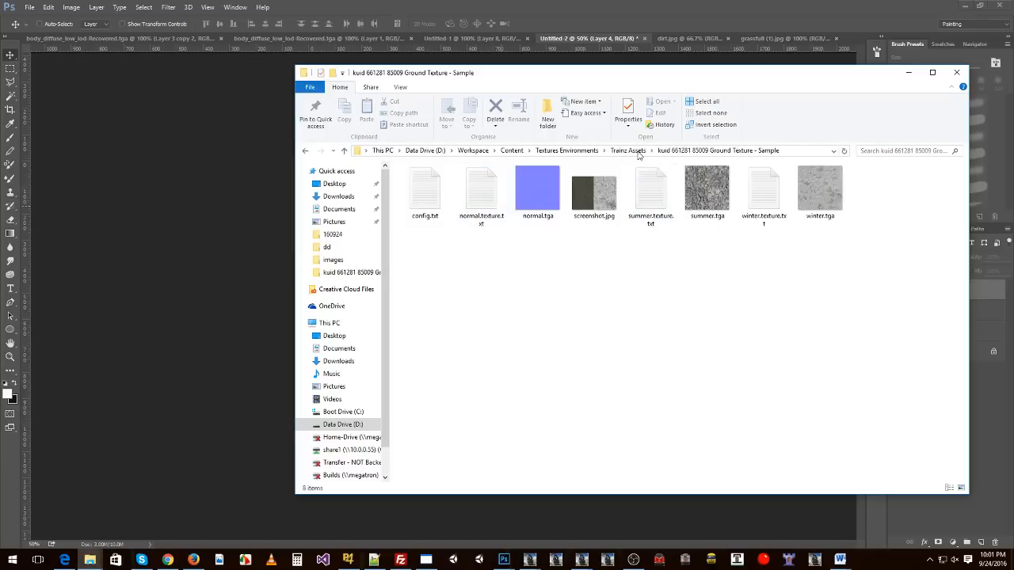
left_click(633, 150)
double_click(468, 183)
left_click(718, 204)
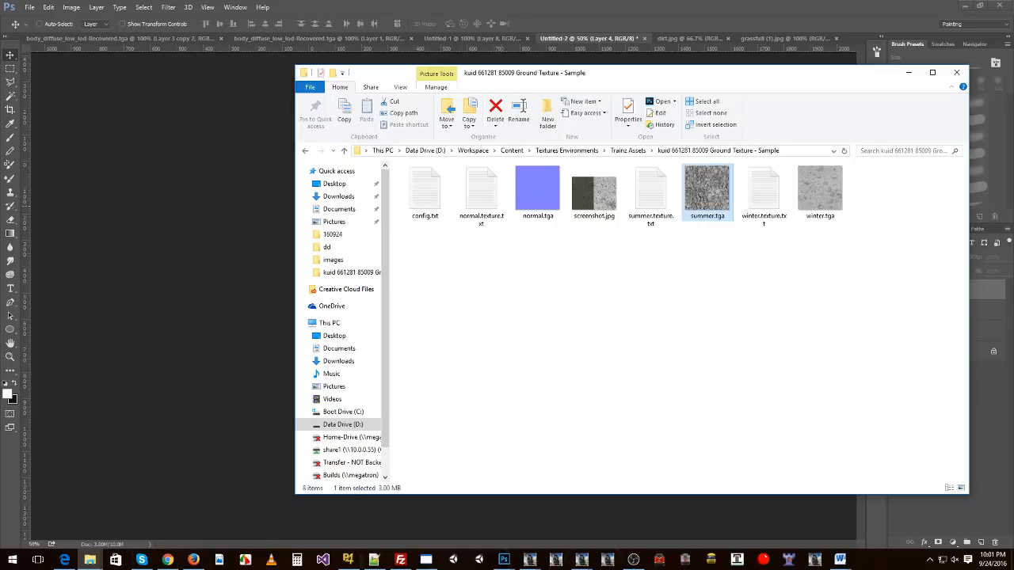
key("alt+Tab")
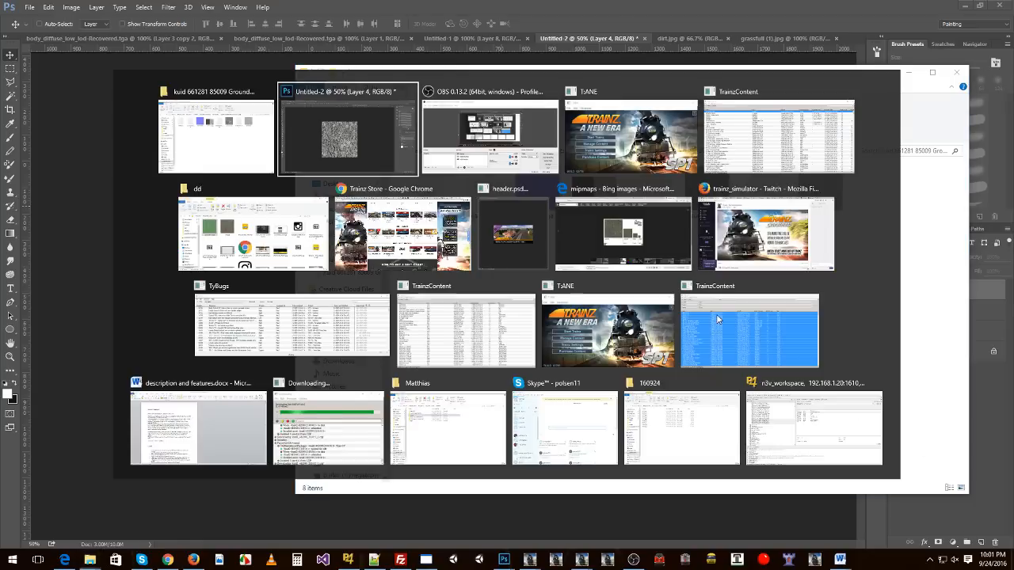
key("alt+shift+Tab")
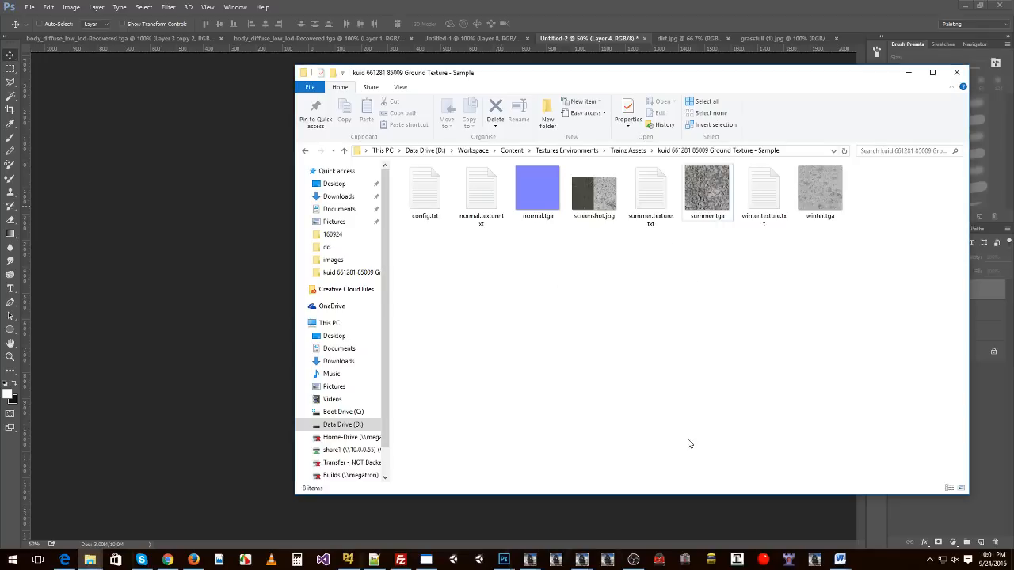
left_click(531, 559)
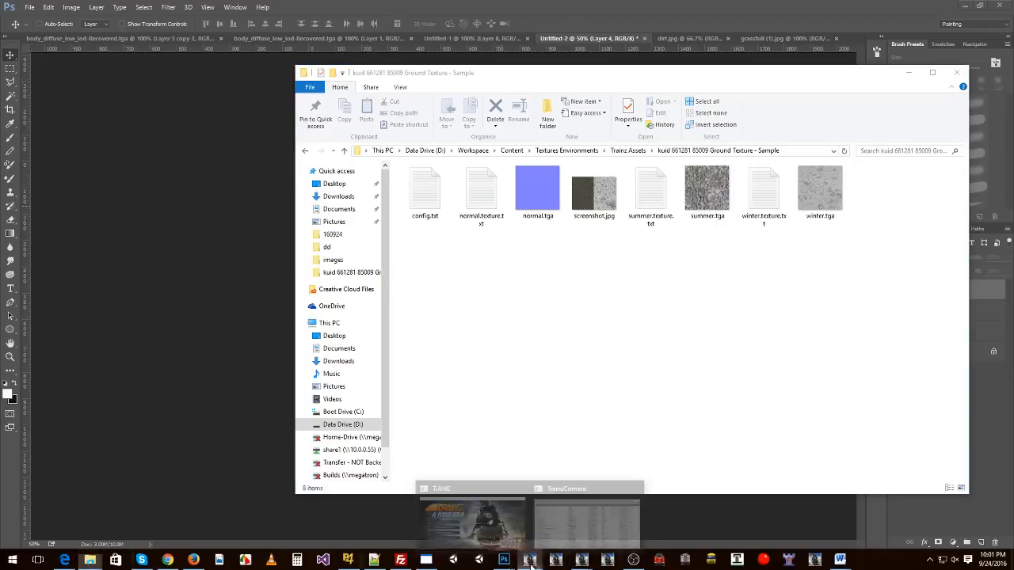
left_click(568, 521)
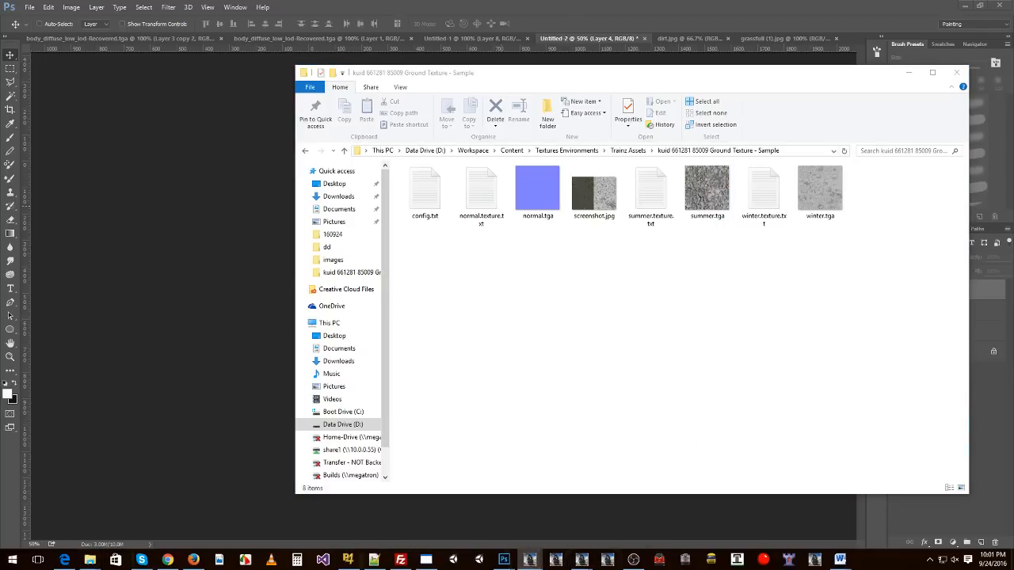
left_click(628, 150)
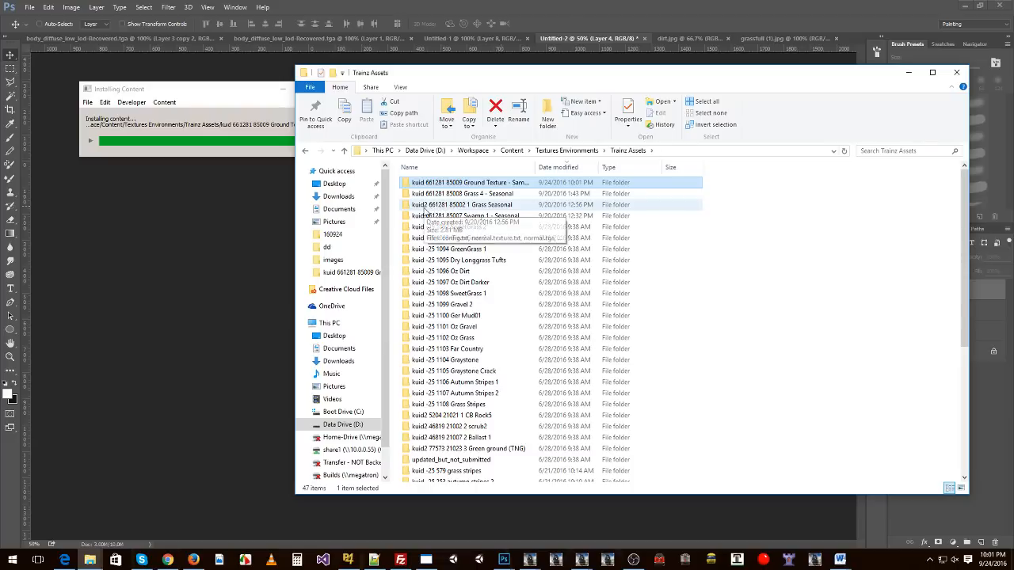
left_click(263, 129)
left_click_drag(244, 92, 436, 123)
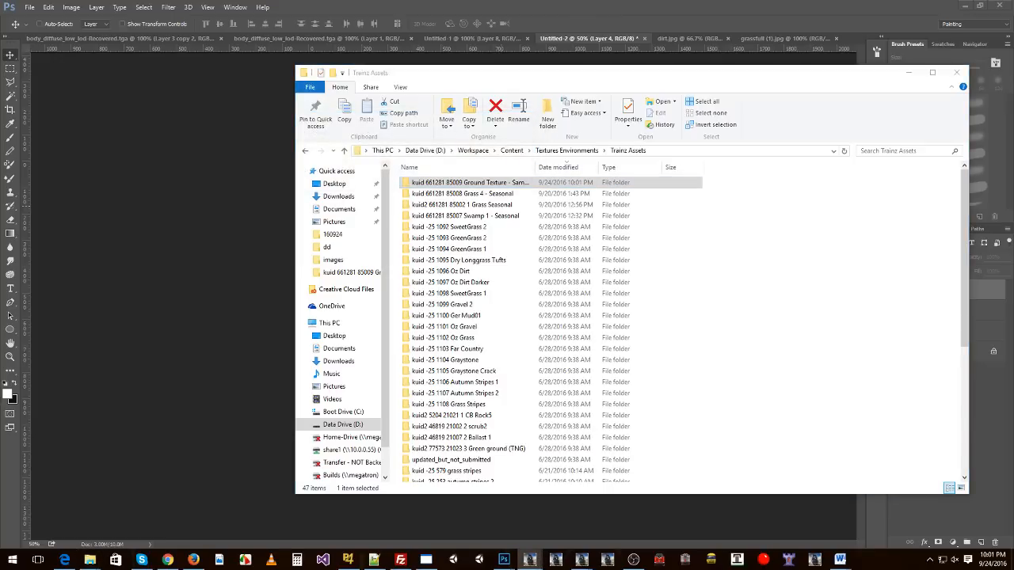
Preview the Ground Texture - Sample asset in Trainz and examine the gravel's tiling from near, far and different angles.
right_click(695, 140)
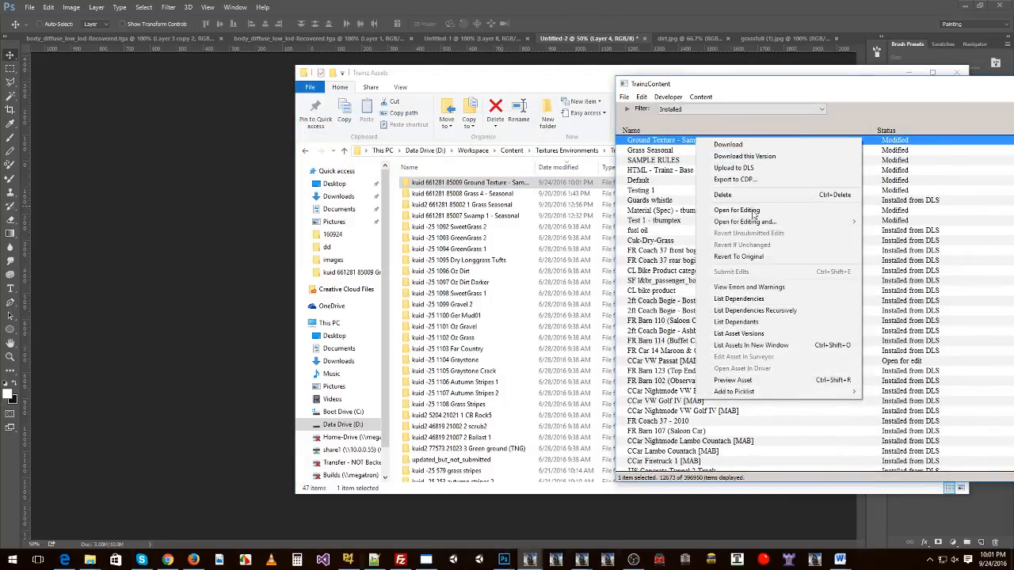
left_click(751, 380)
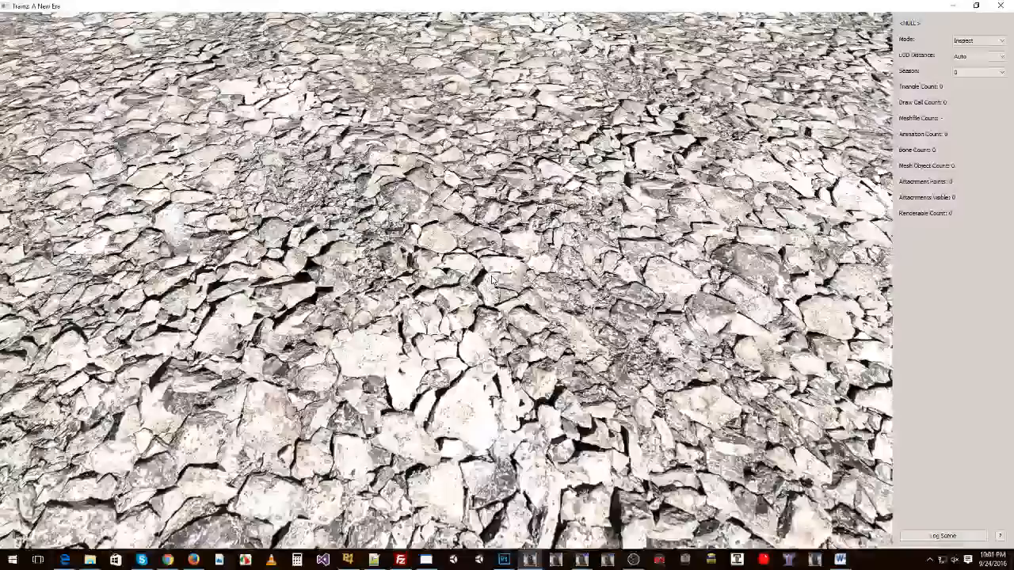
left_click_drag(491, 280, 483, 341)
scroll(594, 298, "down", 12)
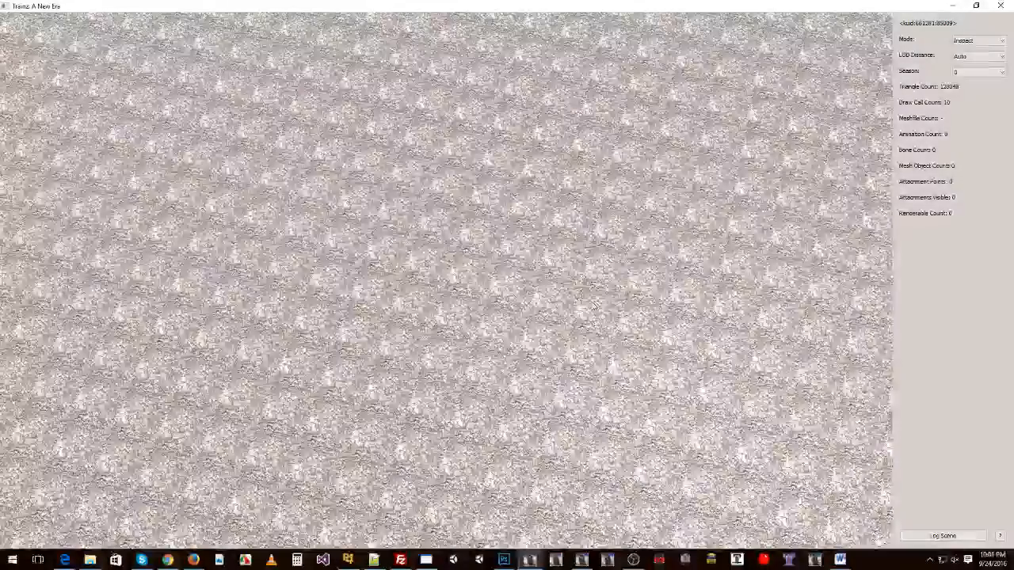
left_click_drag(594, 298, 520, 298)
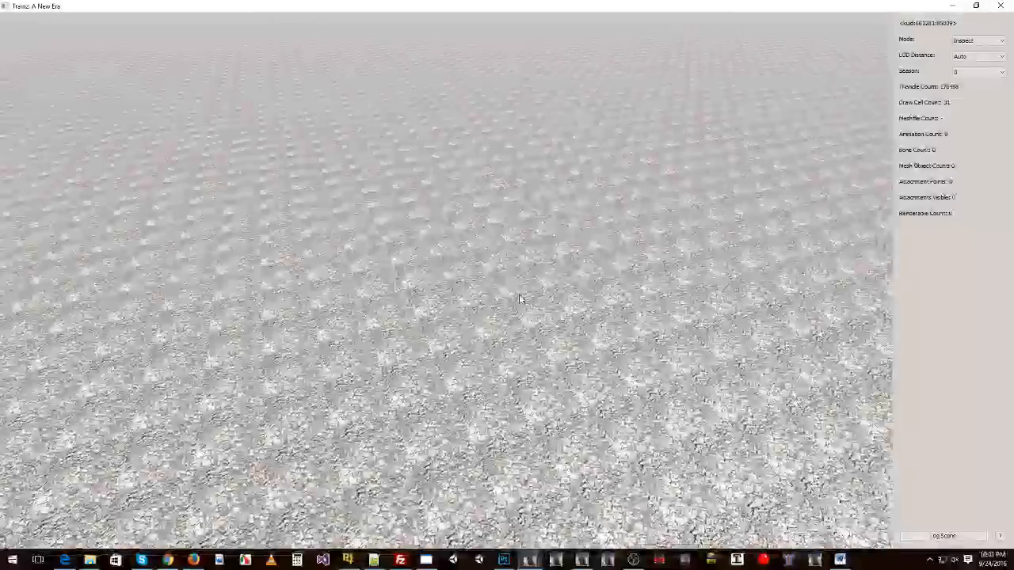
scroll(521, 301, "up", 4)
scroll(522, 301, "up", 5)
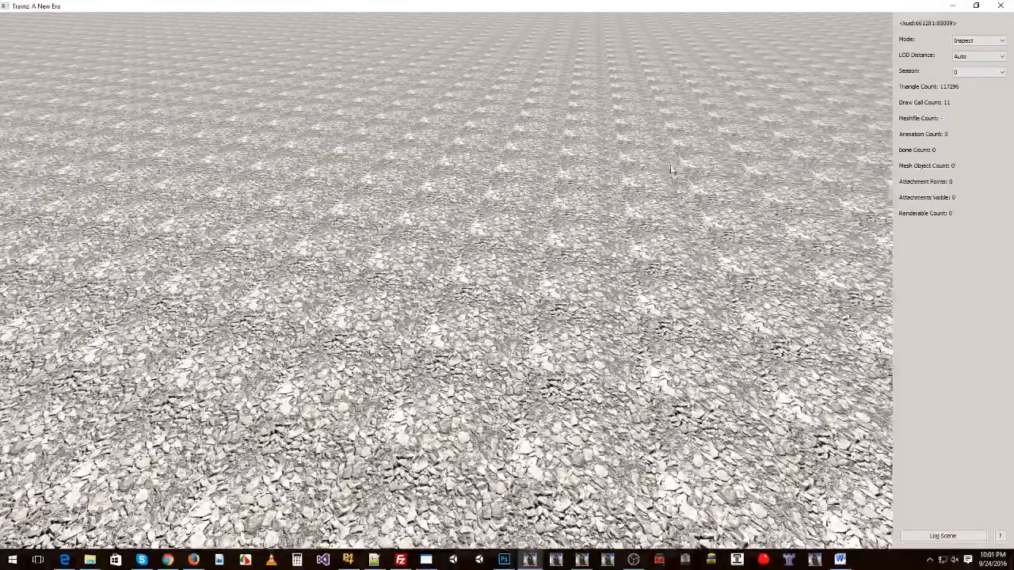
left_click_drag(419, 373, 499, 294)
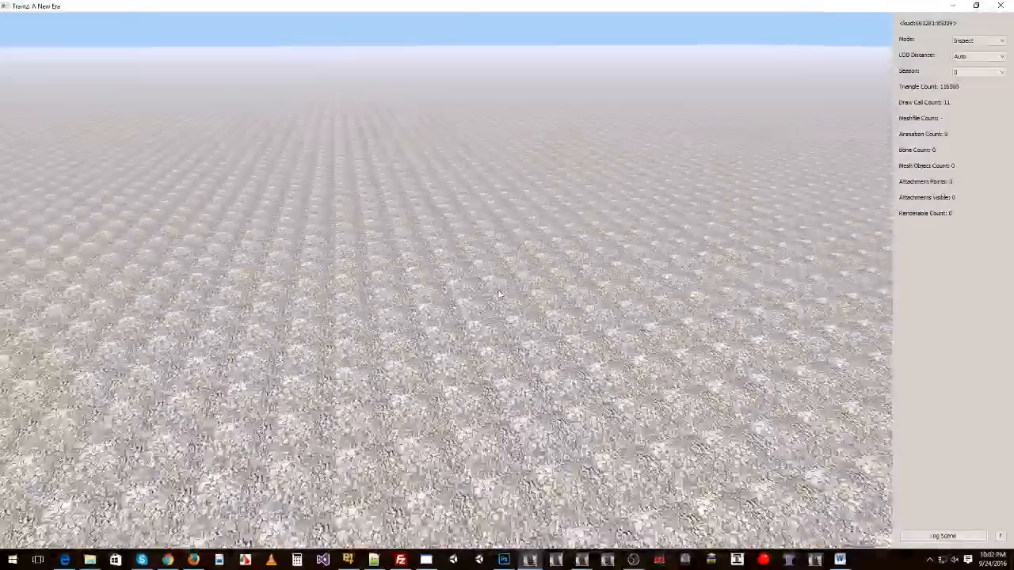
scroll(499, 294, "up", 2)
scroll(499, 294, "down", 3)
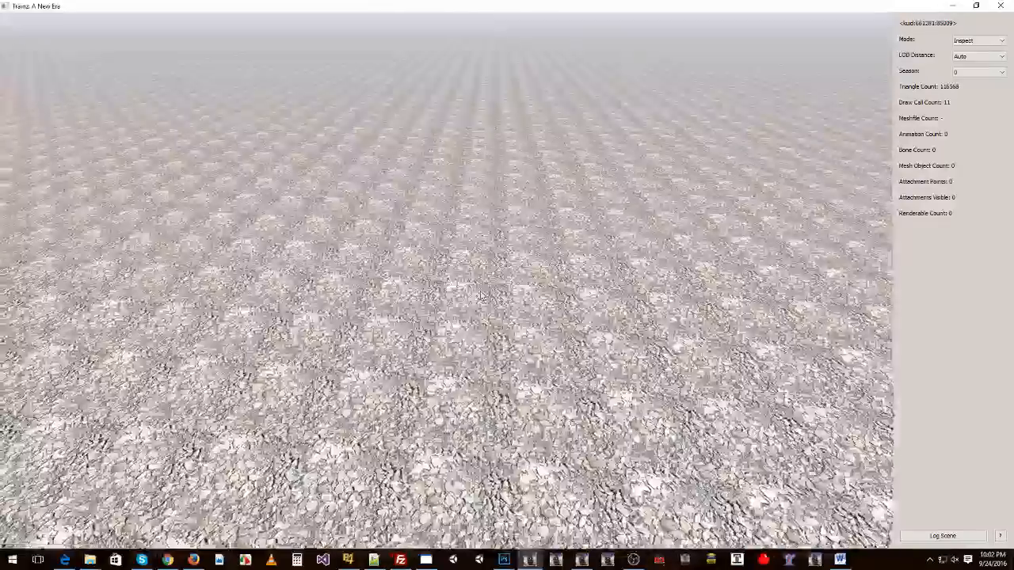
scroll(476, 299, "up", 4)
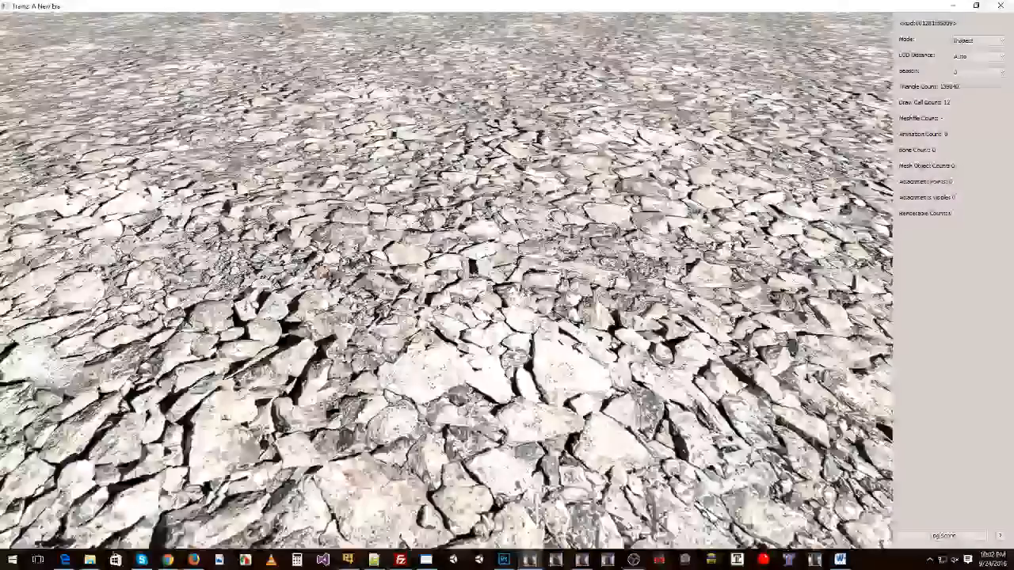
scroll(475, 300, "down", 4)
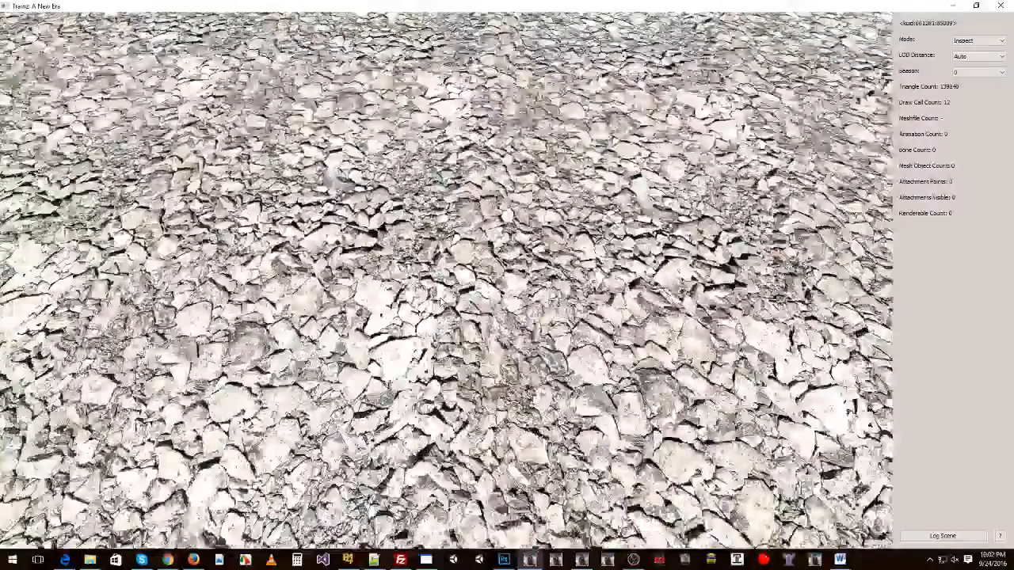
scroll(485, 297, "down", 4)
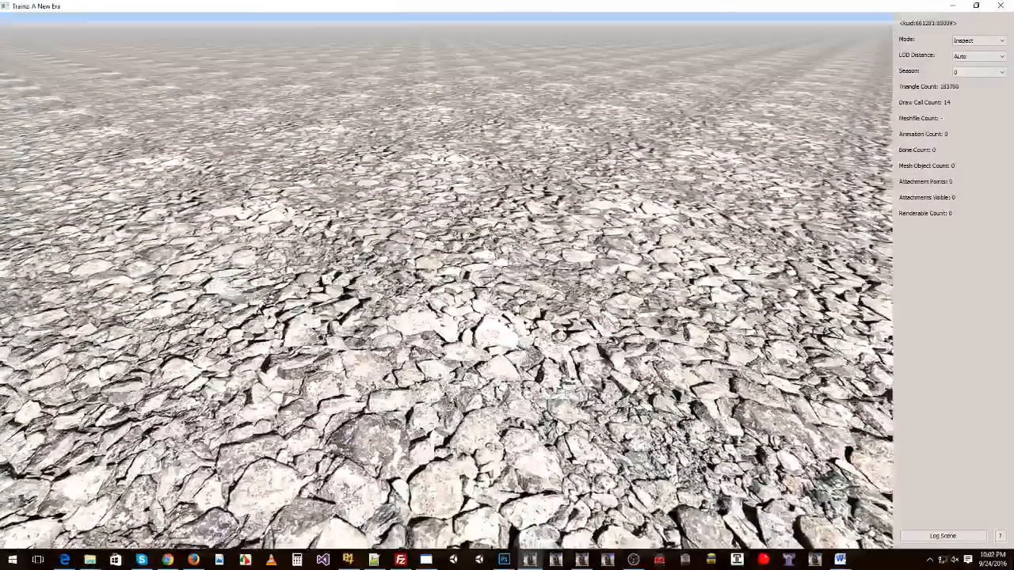
left_click(1000, 7)
Preview the Grass Seasonal asset and examine how its ground texture repeats across the terrain.
right_click(672, 150)
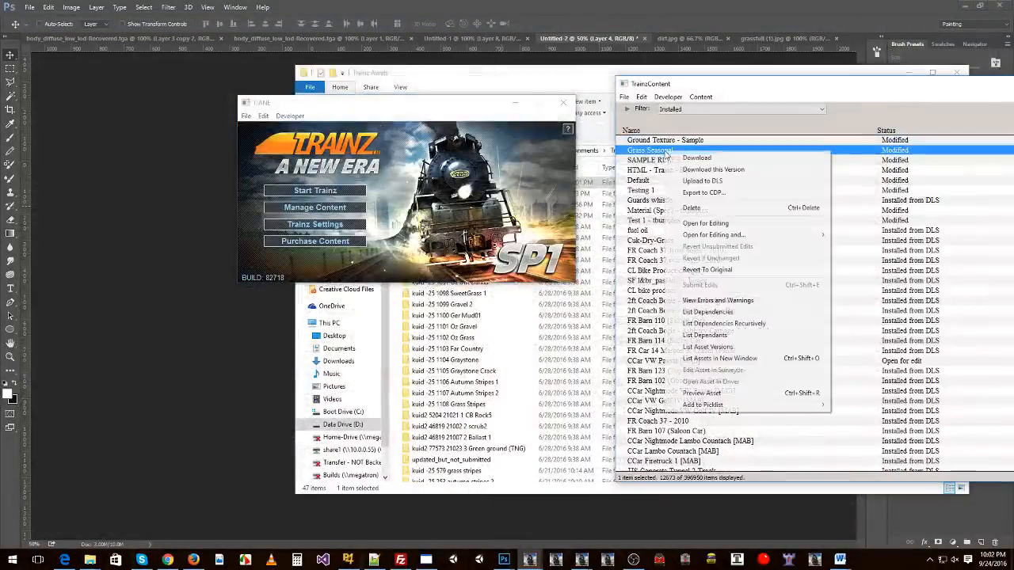
left_click(713, 393)
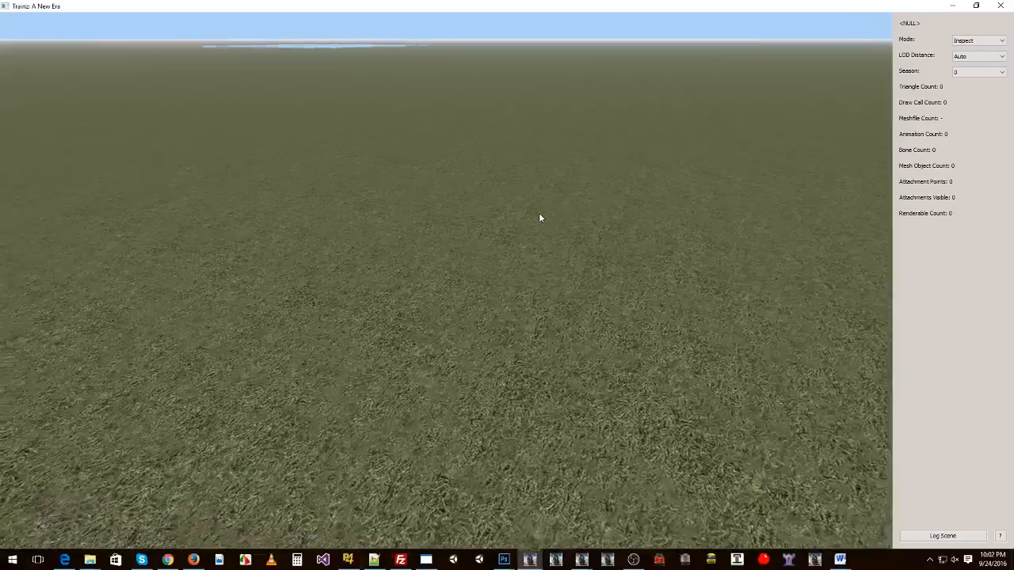
left_click_drag(541, 215, 595, 184)
scroll(523, 249, "up", 5)
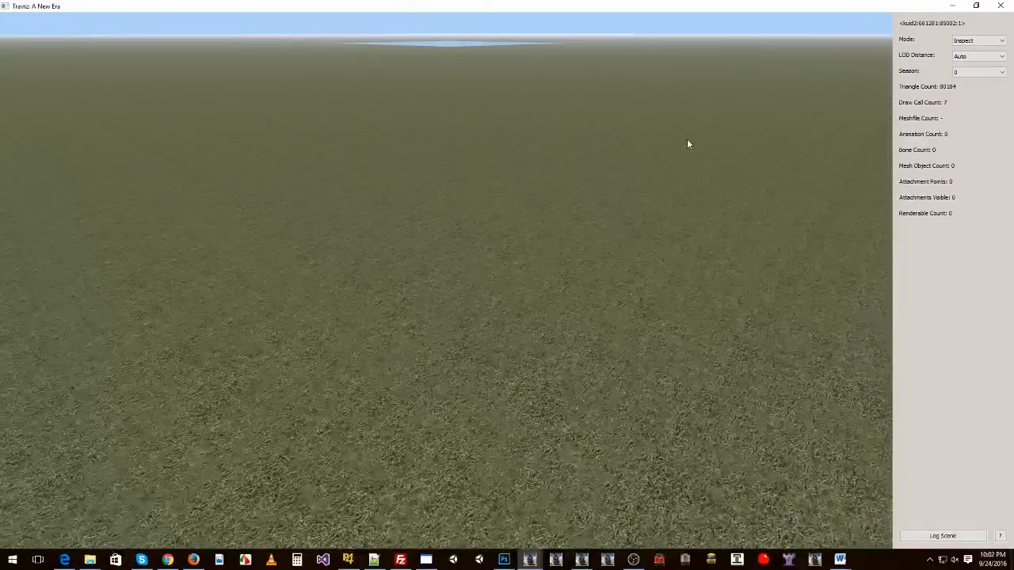
left_click(1003, 8)
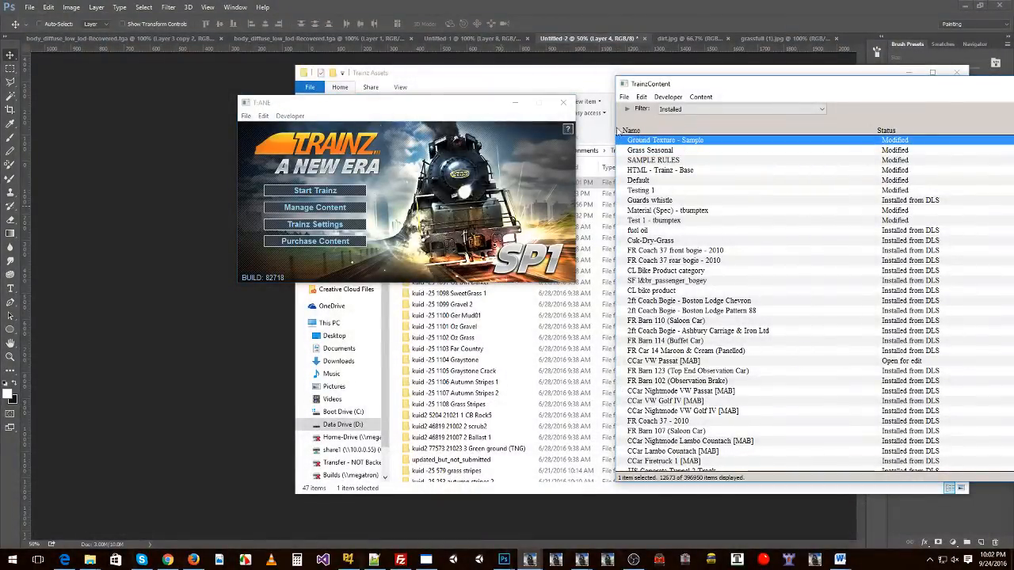
right_click(698, 141)
left_click(728, 200)
left_click(554, 77)
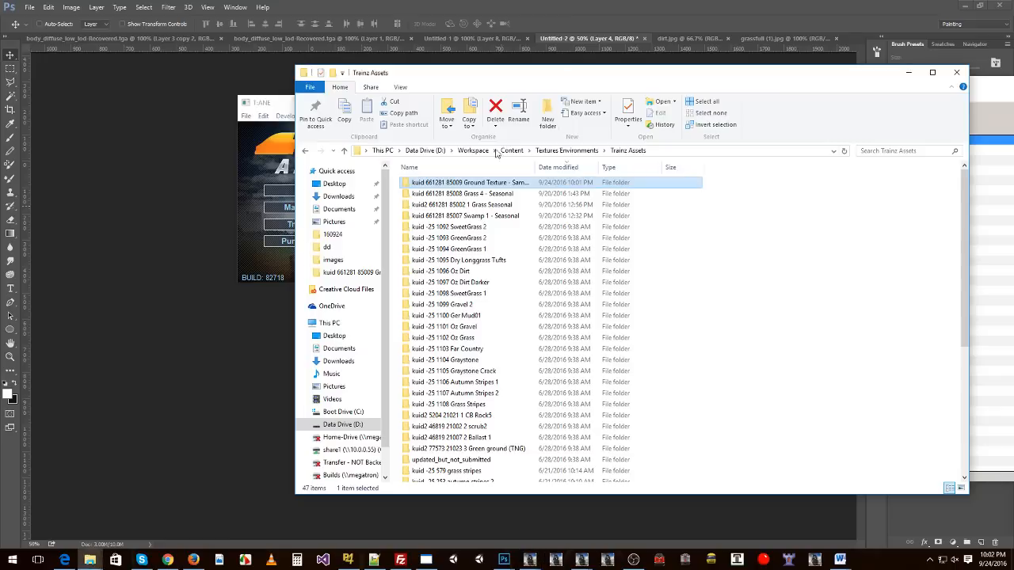
double_click(463, 185)
Switch to Photoshop and resize the gravel image to 256 by 256 pixels.
left_click(582, 43)
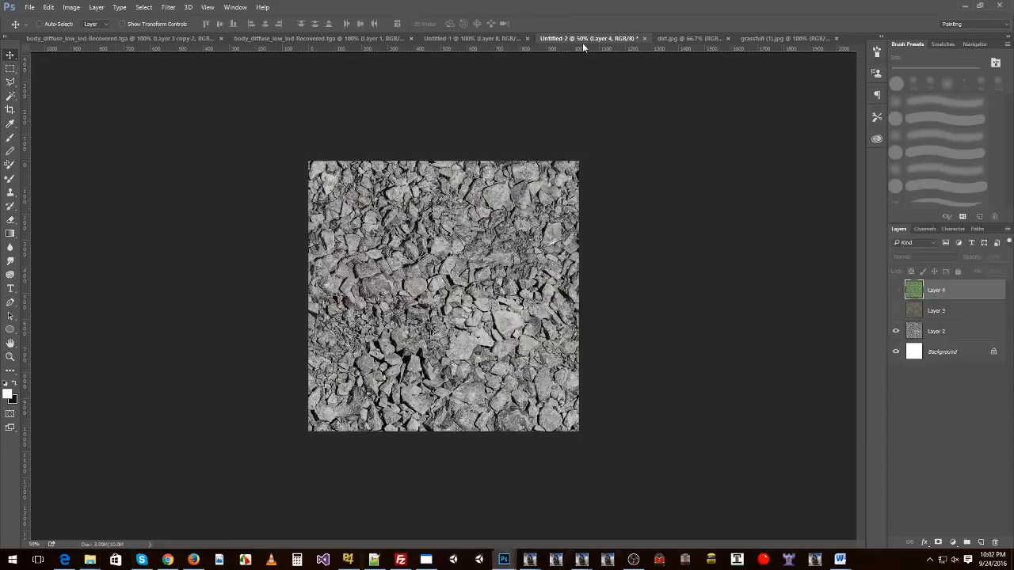
left_click(71, 7)
left_click(95, 83)
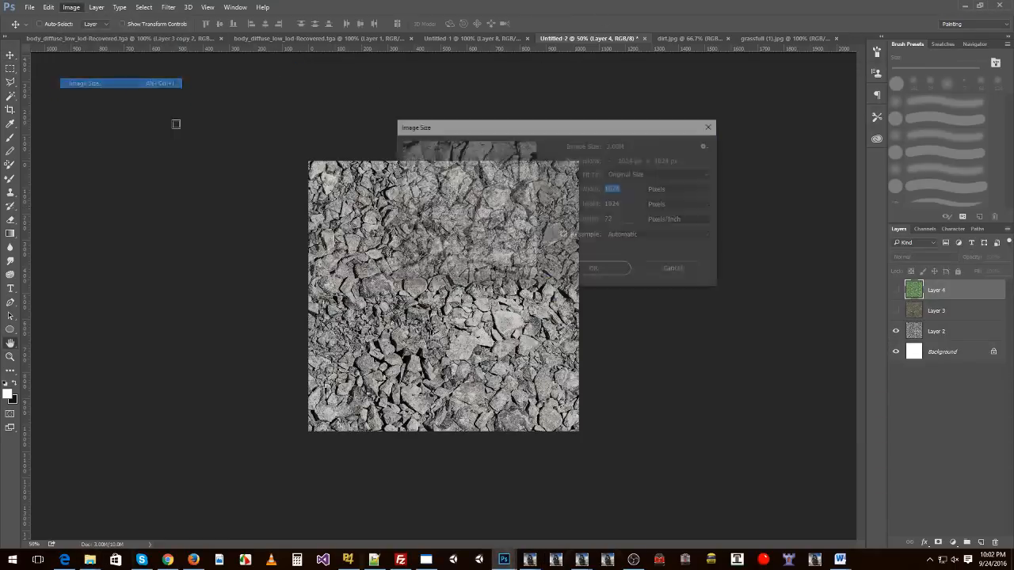
type("256")
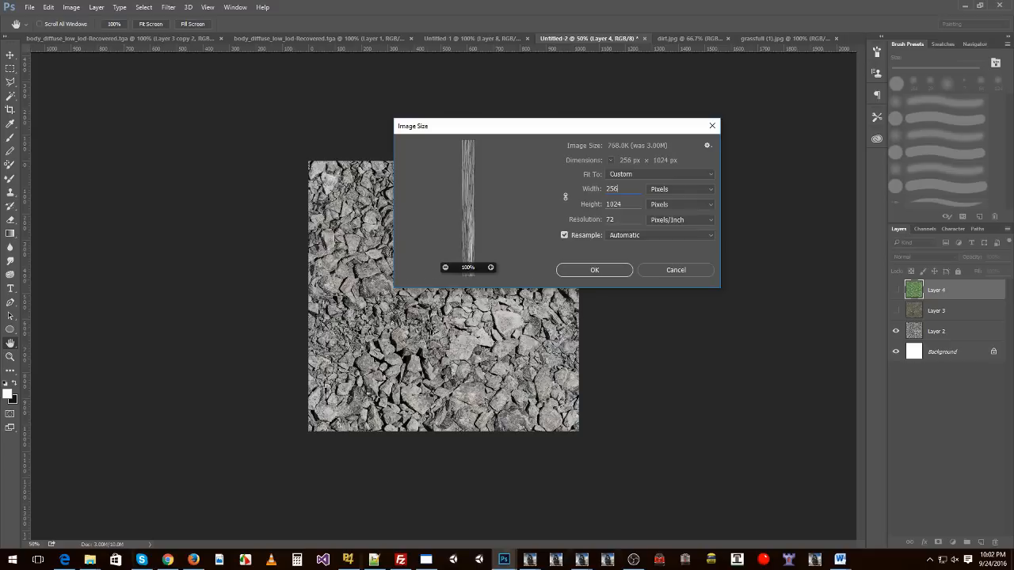
key("Tab")
type("256")
key("Return")
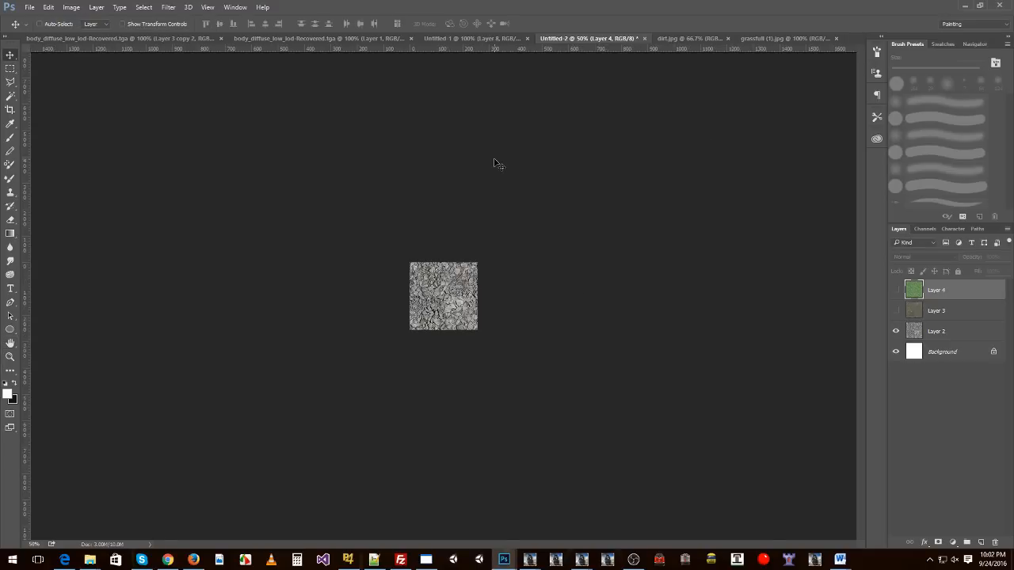
key("ctrl+alt+s")
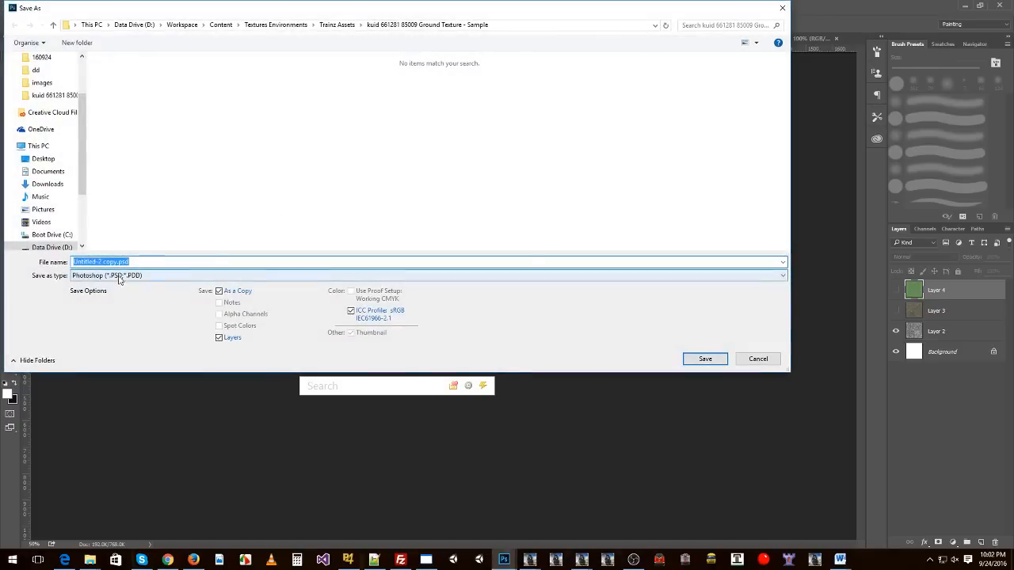
left_click(155, 276)
scroll(238, 427, "down", 2)
left_click(119, 444)
double_click(177, 88)
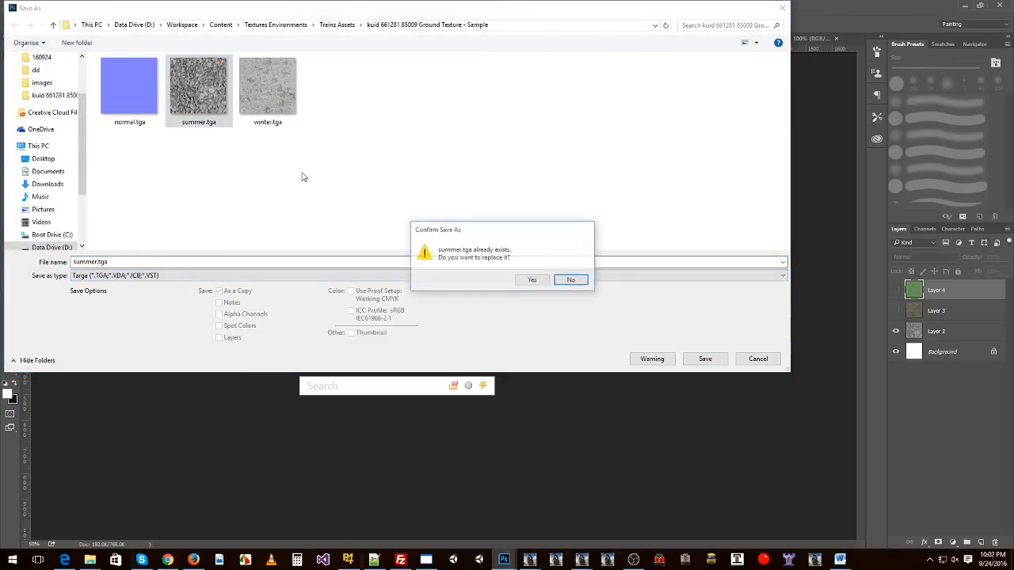
left_click(529, 281)
key("Return")
key("alt+Tab")
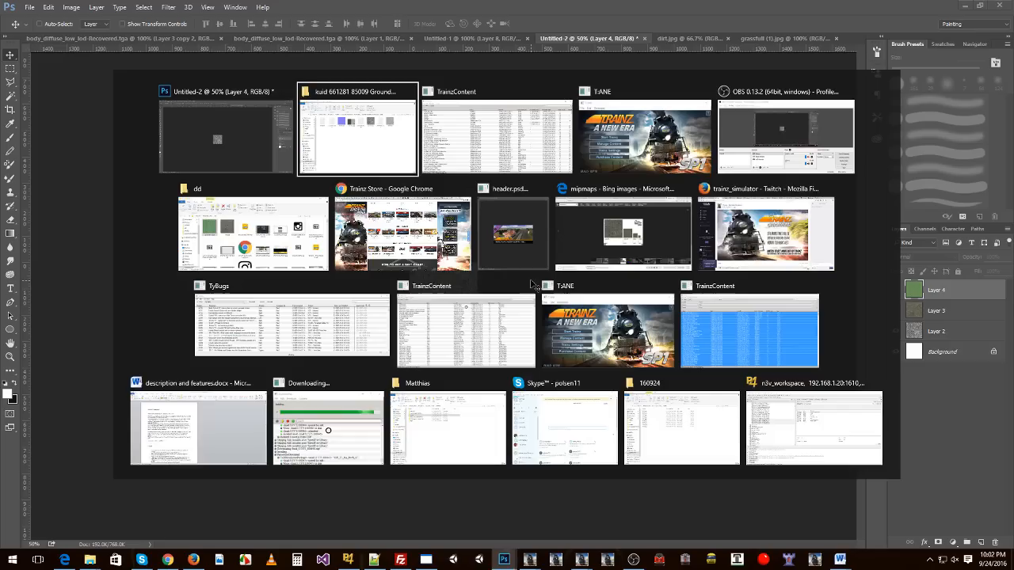
key("alt+Left")
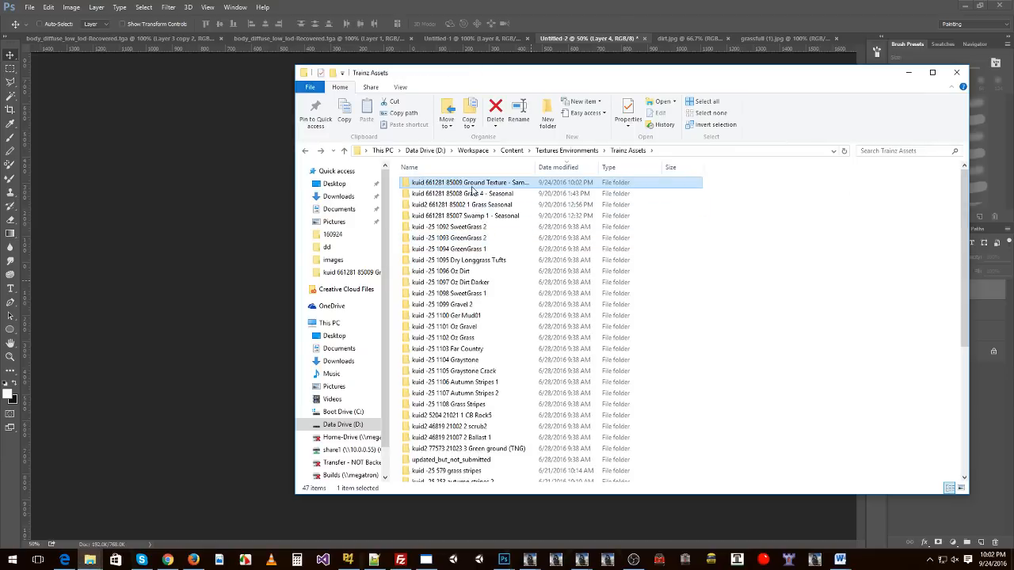
key("alt+Tab")
key("alt+Tab")
left_click_drag(470, 183, 957, 217)
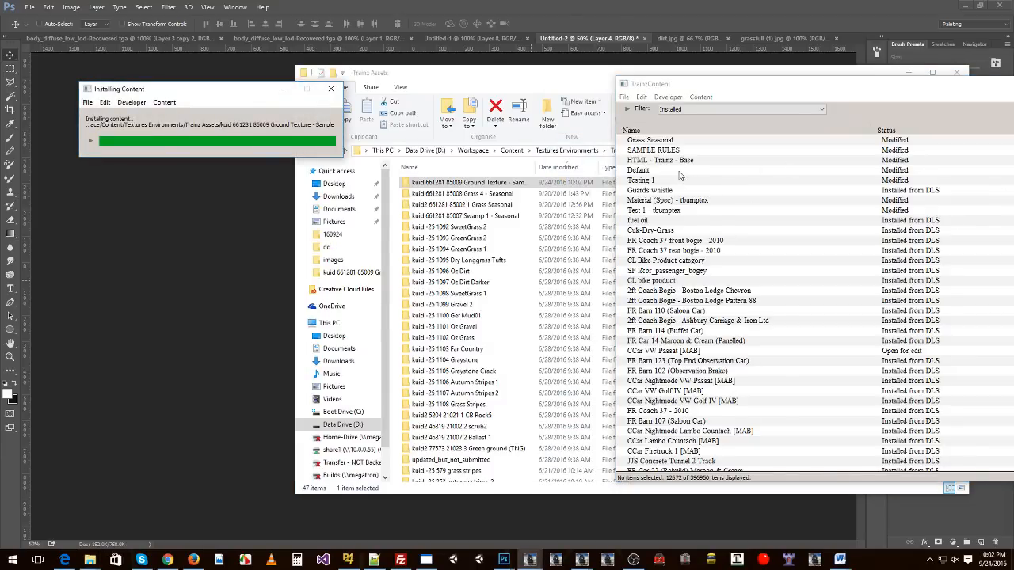
left_click(332, 89)
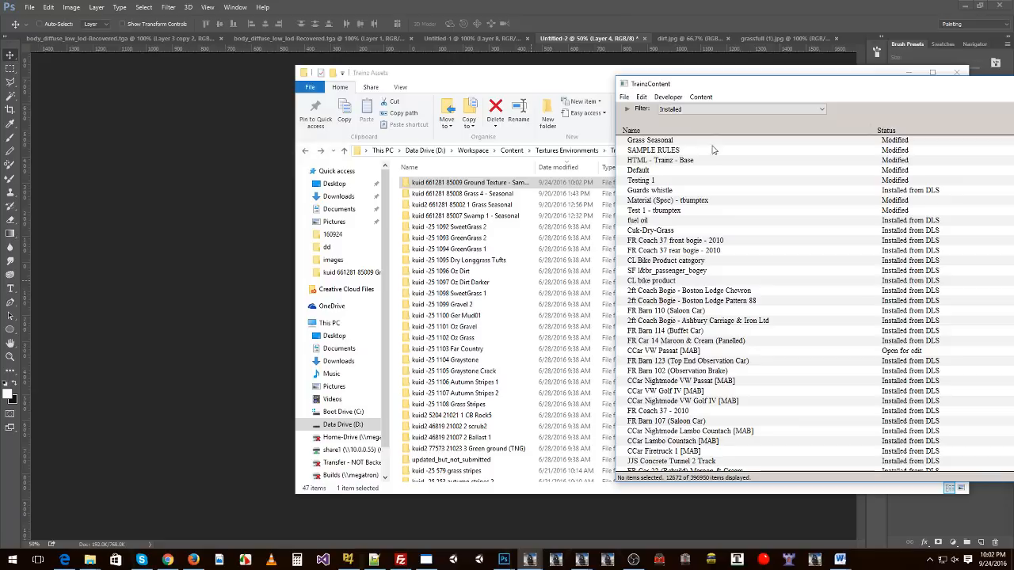
Preview the Ground Texture - Sample asset and examine the 256-pixel gravel's sharpness and tiling from near and far.
right_click(693, 141)
left_click(680, 180)
left_click(677, 140)
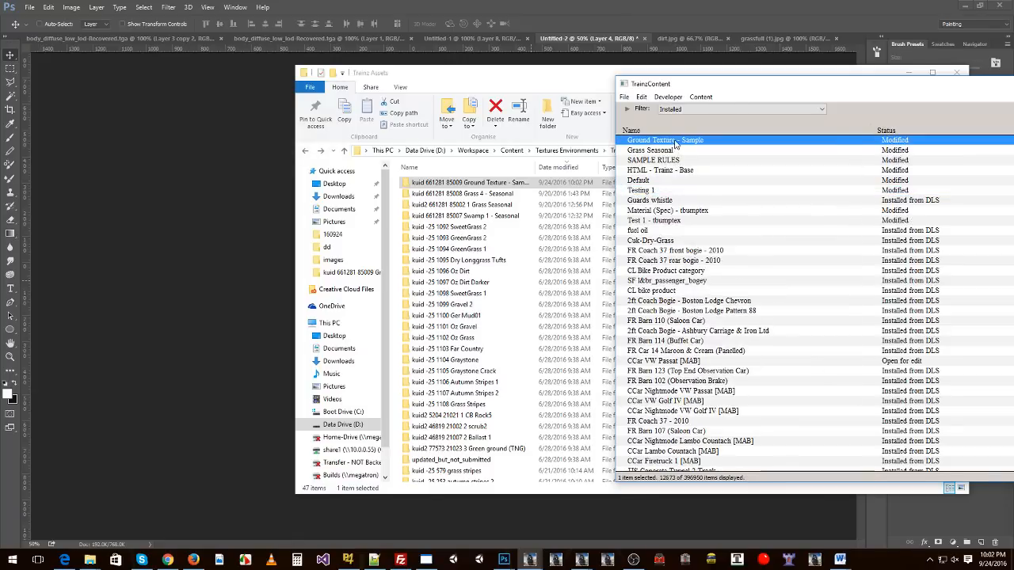
right_click(678, 141)
left_click(701, 384)
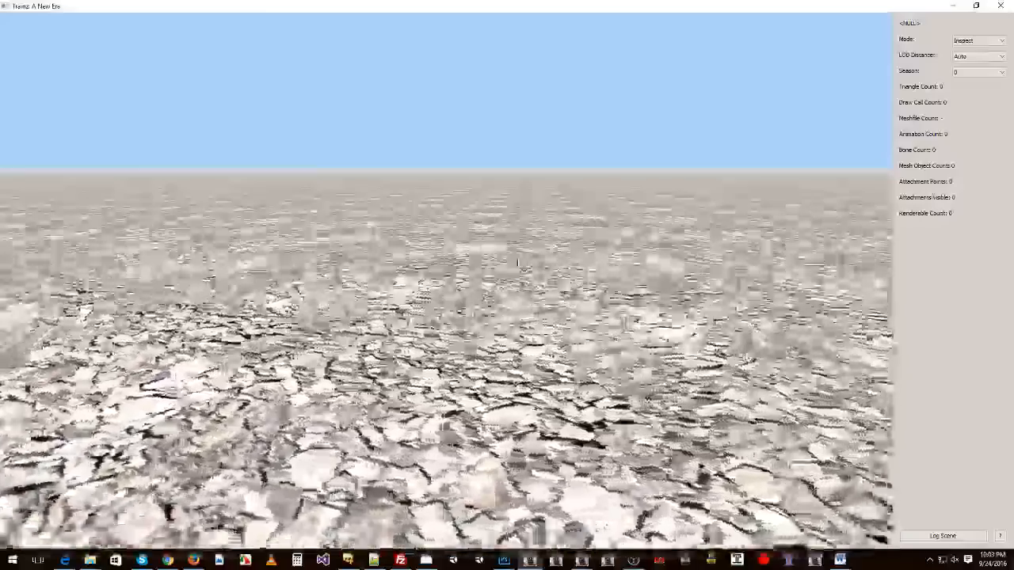
left_click_drag(527, 267, 518, 309)
scroll(529, 288, "up", 5)
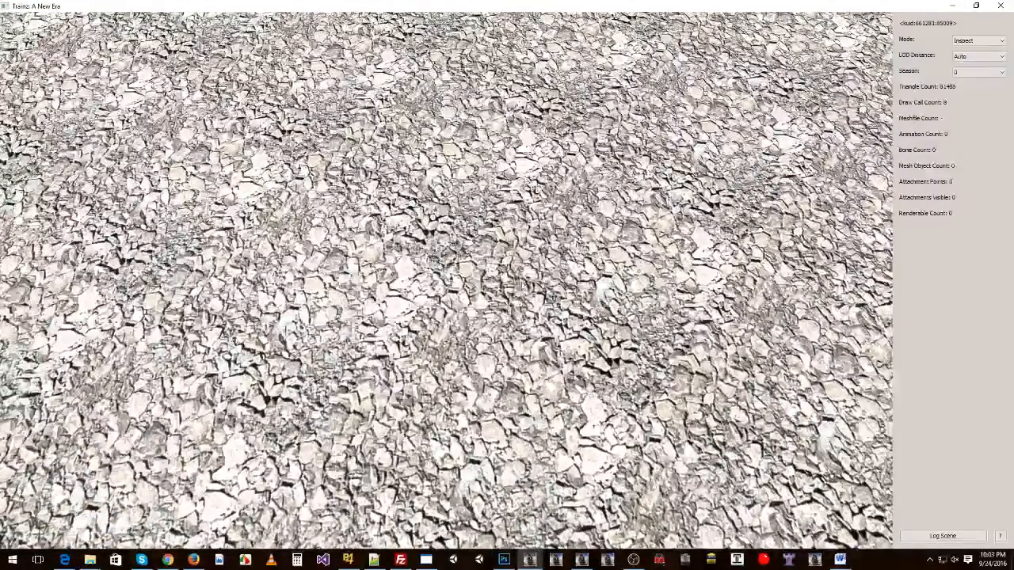
scroll(529, 289, "up", 8)
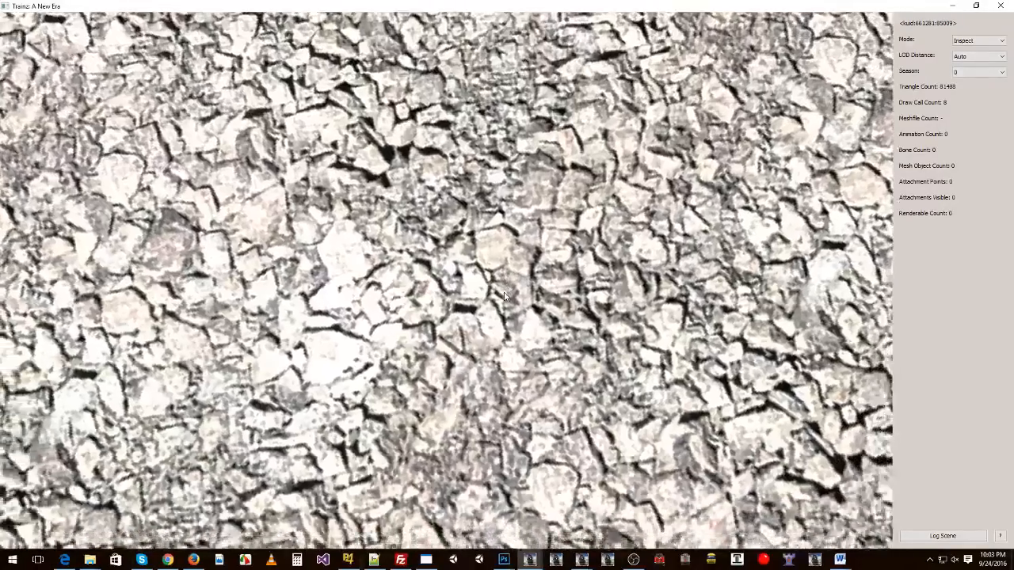
scroll(523, 287, "down", 8)
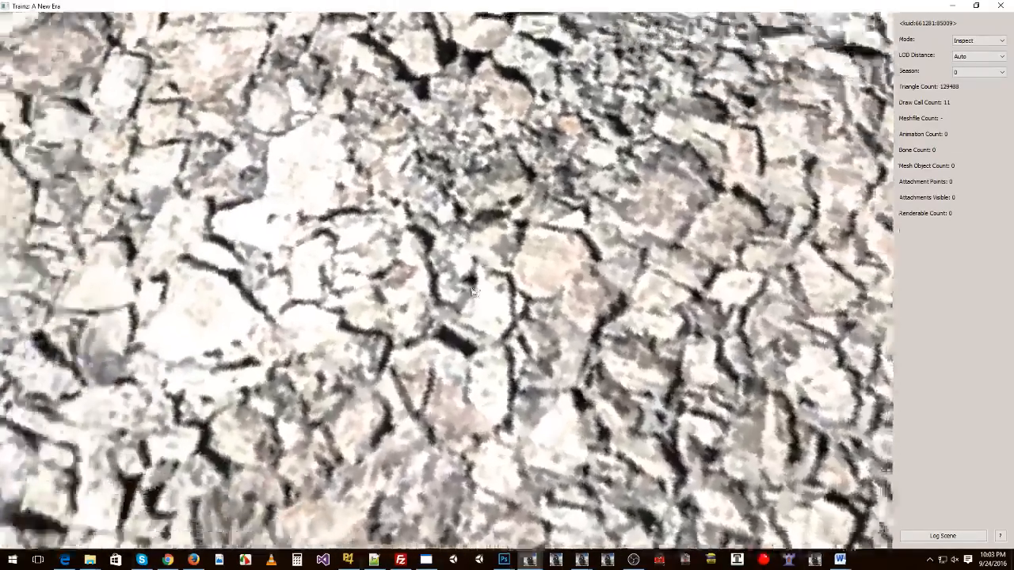
scroll(465, 291, "down", 8)
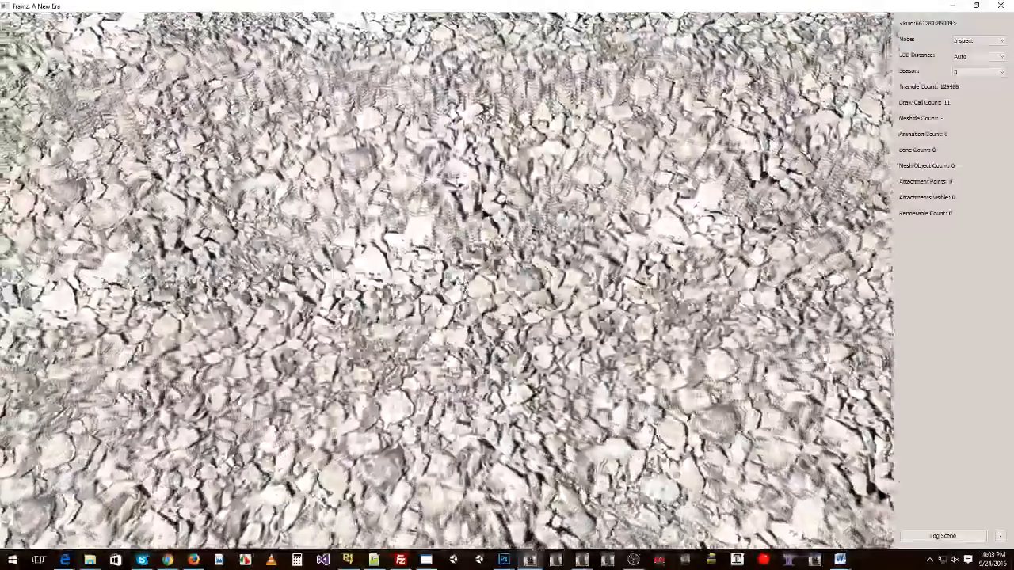
scroll(475, 254, "down", 8)
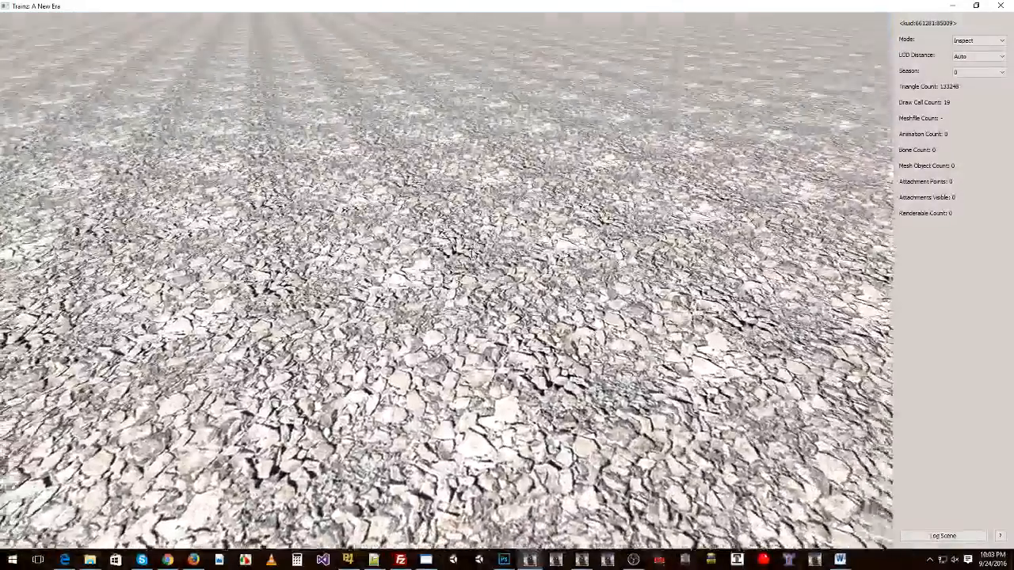
scroll(478, 247, "up", 8)
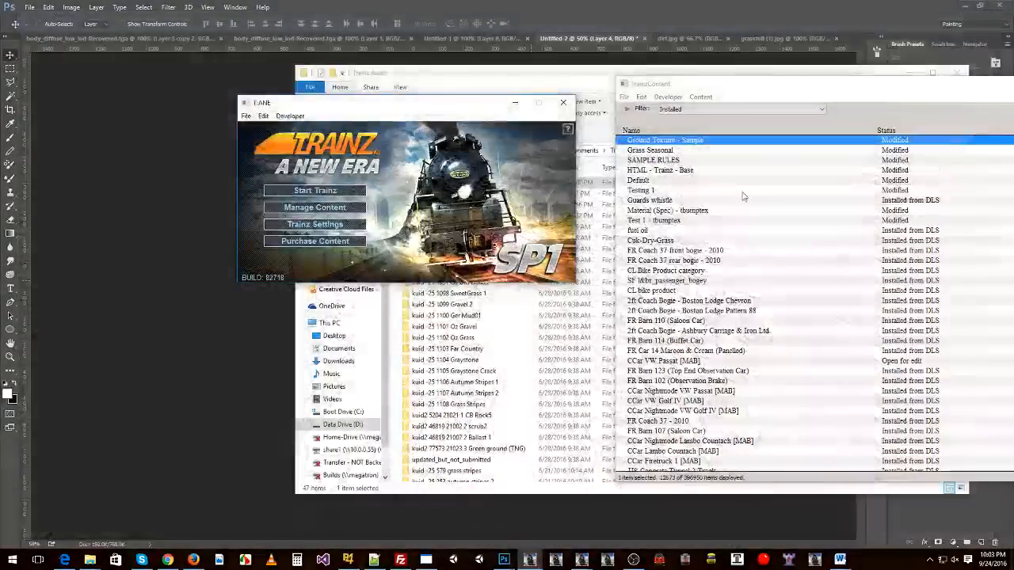
Return to Photoshop and save the full-size gravel image as a 24 bits/pixel Targa, replacing summer.tga in the Ground Texture - Sample folder.
right_click(705, 141)
left_click(721, 200)
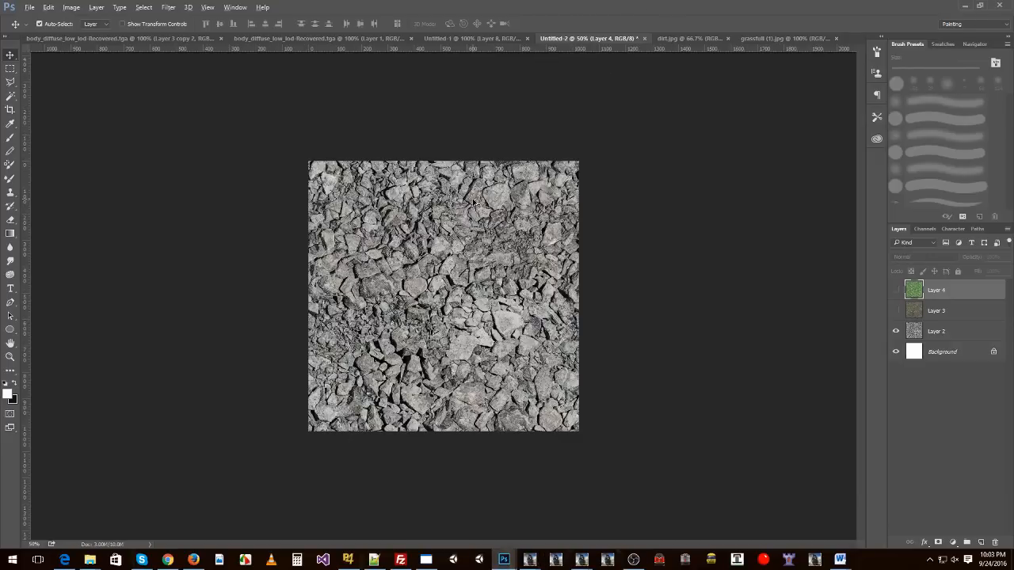
key("ctrl+plus")
key("ctrl+plus")
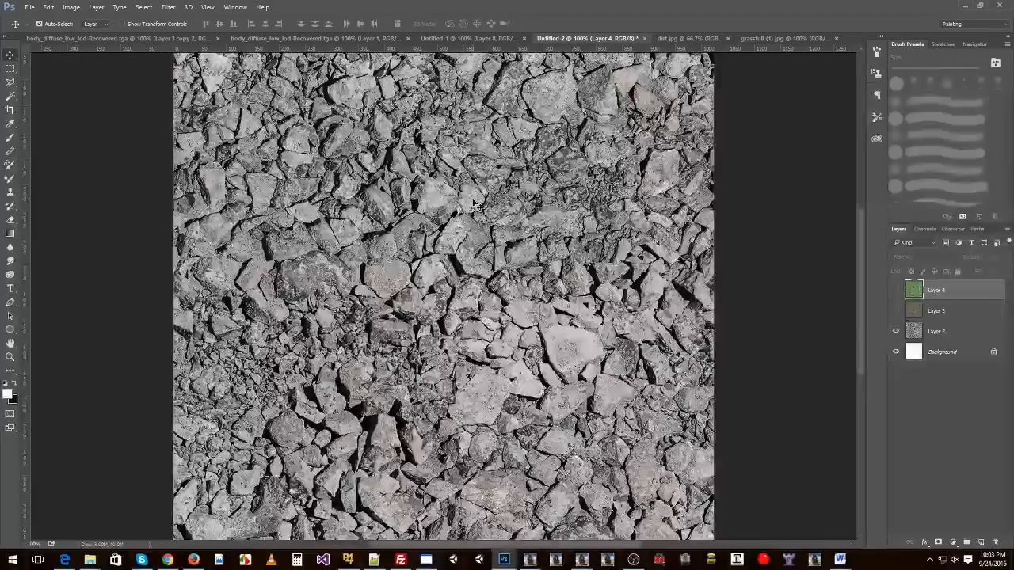
key("ctrl+minus")
key("ctrl+minus")
key("ctrl+shift+s")
left_click(156, 276)
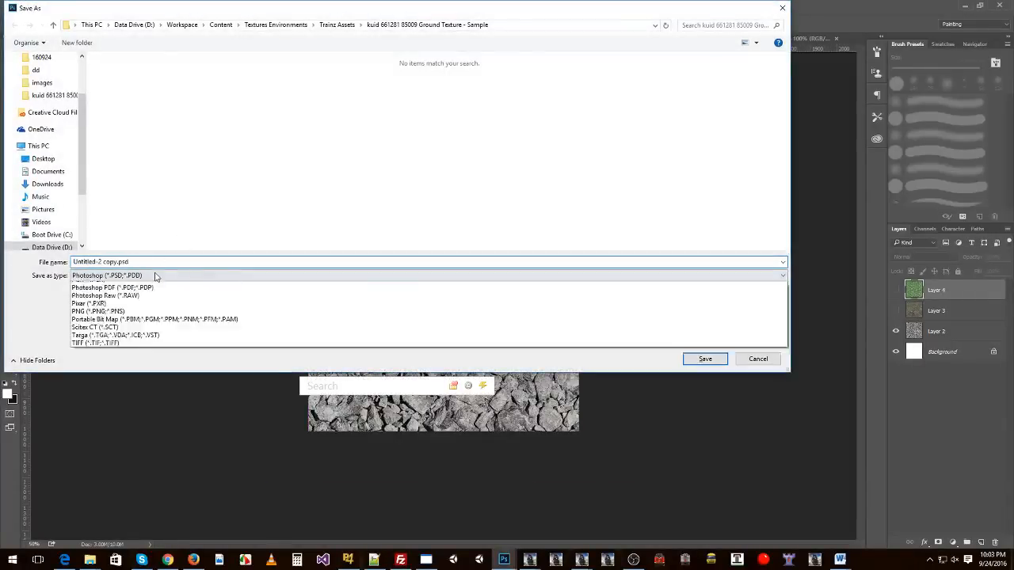
left_click(155, 442)
double_click(200, 109)
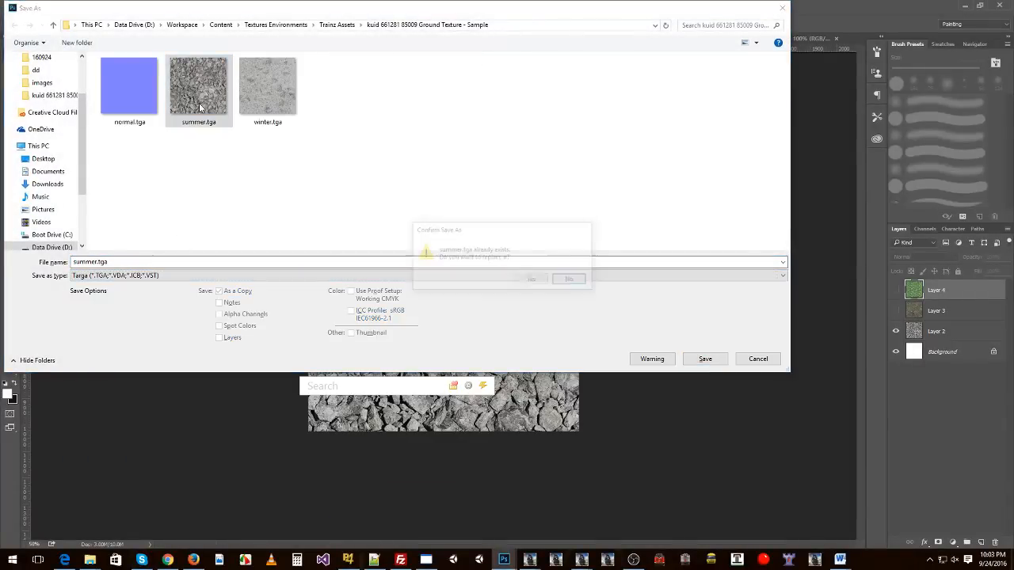
left_click(532, 278)
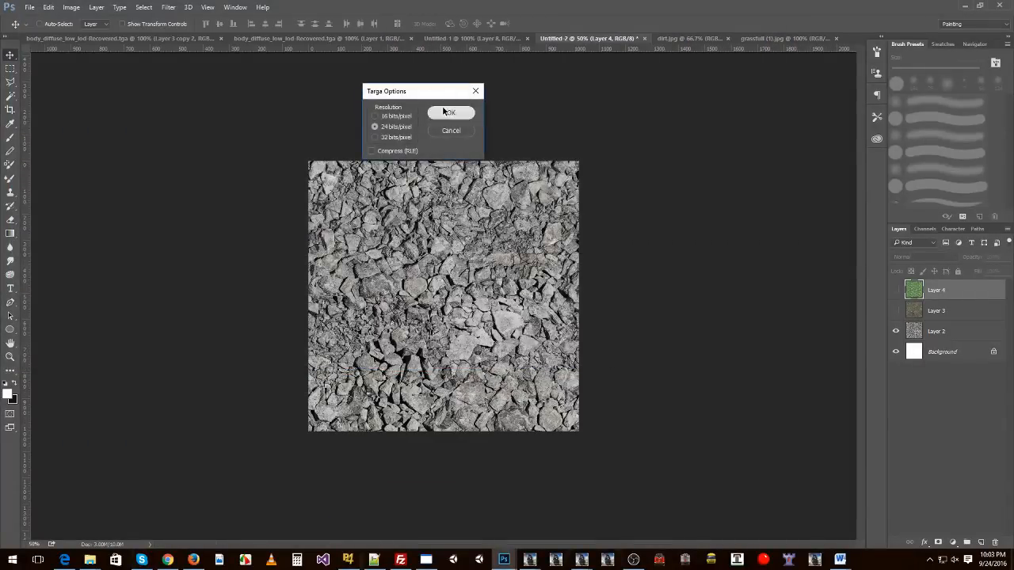
left_click(449, 113)
Duplicate the gravel layer, Layer 2, keeping the default copy name.
right_click(929, 334)
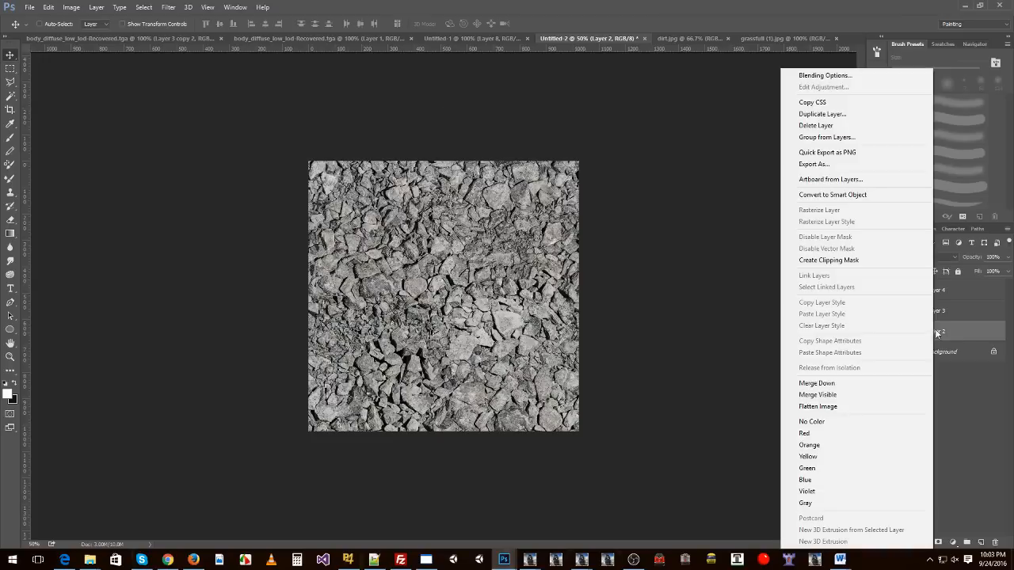
left_click(828, 113)
key("Return")
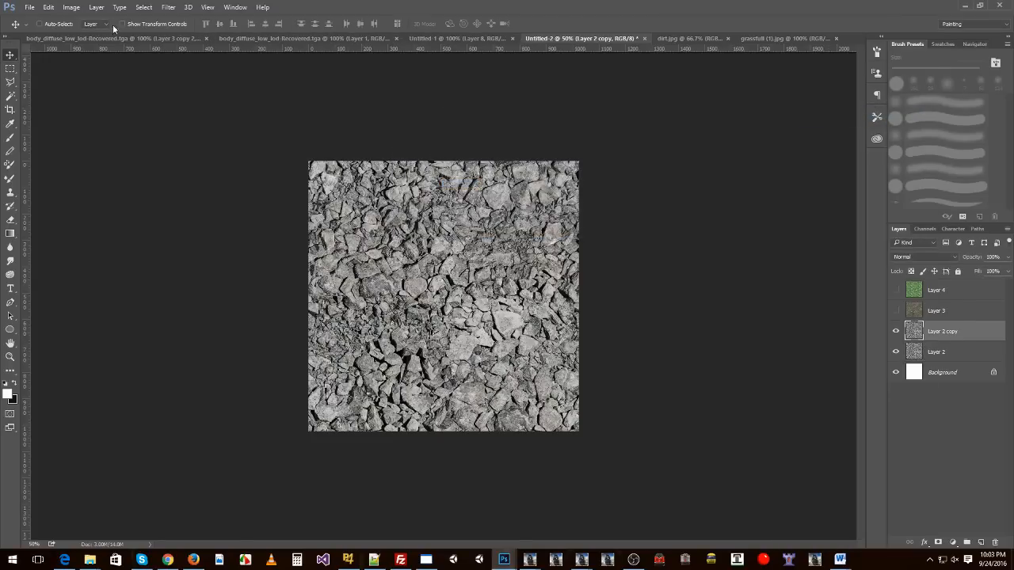
Apply a Black & White adjustment to Layer 2 copy with Reds 236, Yellows 238, Greens 255, Cyans 257, Blues 272 and Magentas 277.
left_click(70, 7)
mouse_move(87, 34)
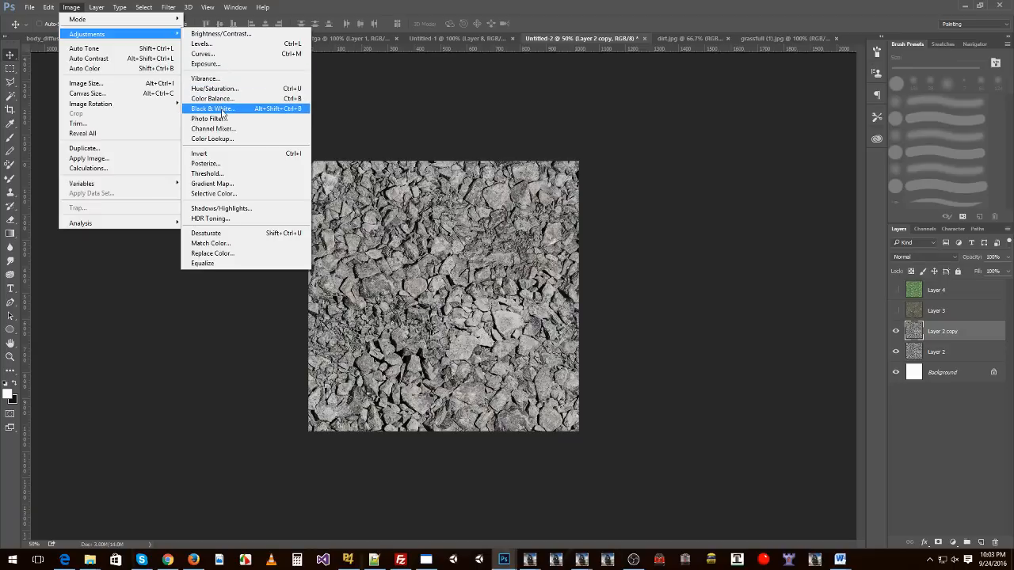
left_click(222, 109)
left_click(669, 191)
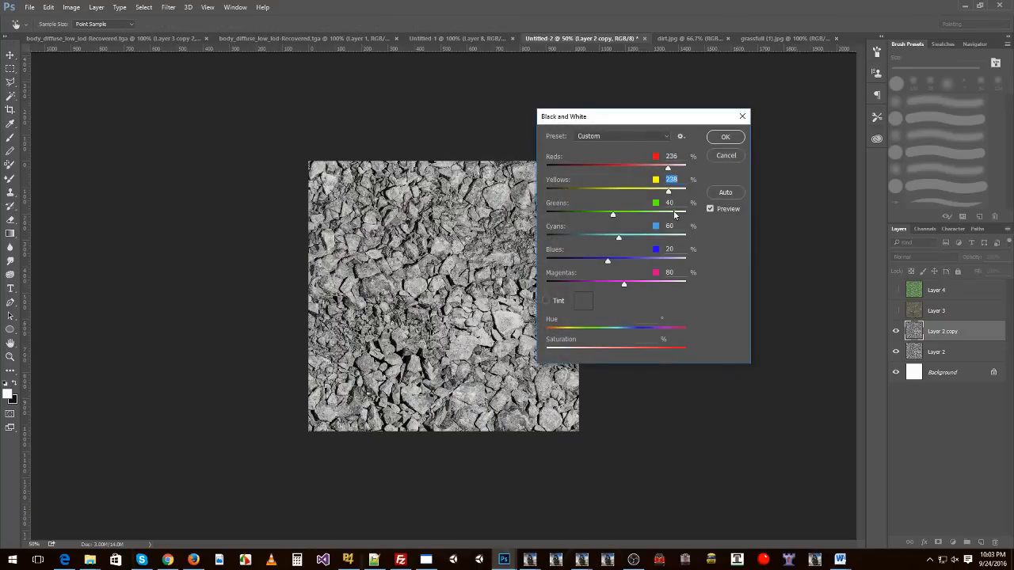
left_click(674, 213)
left_click(674, 237)
left_click(678, 260)
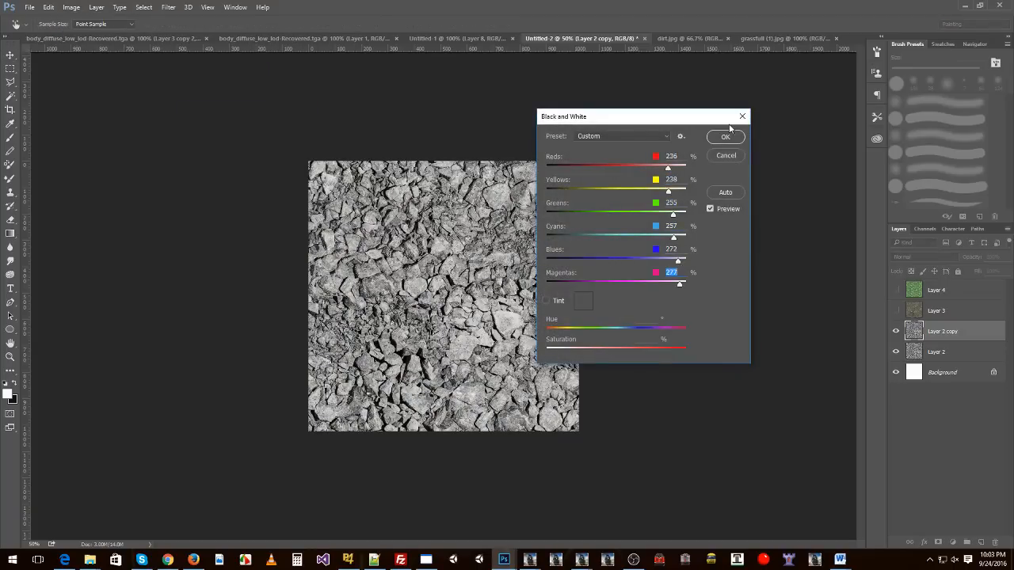
left_click(724, 136)
Whiten Layer 2 copy with Levels, lowering the white input level and raising the output black level to 226.
left_click(70, 7)
mouse_move(87, 34)
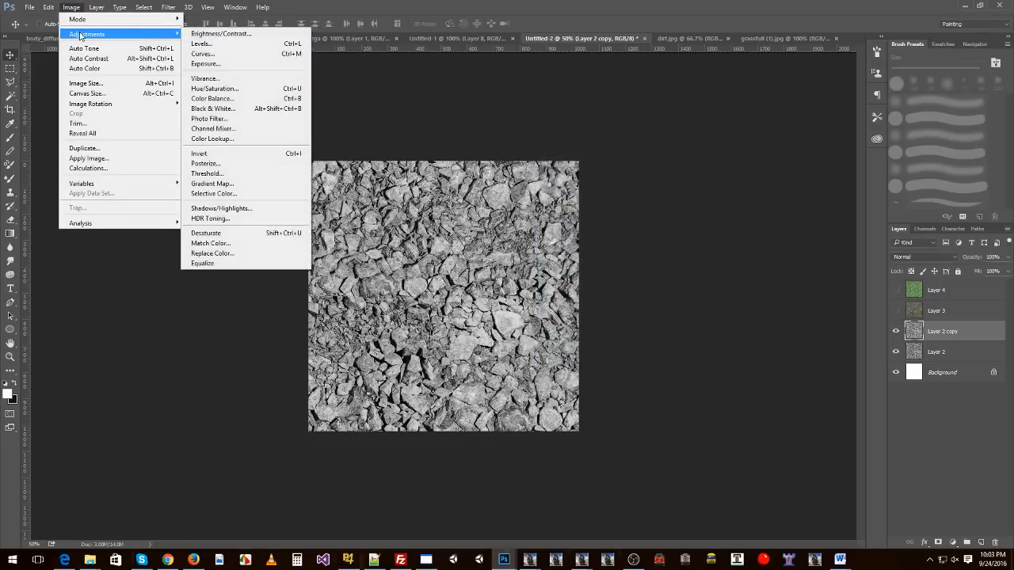
left_click(218, 45)
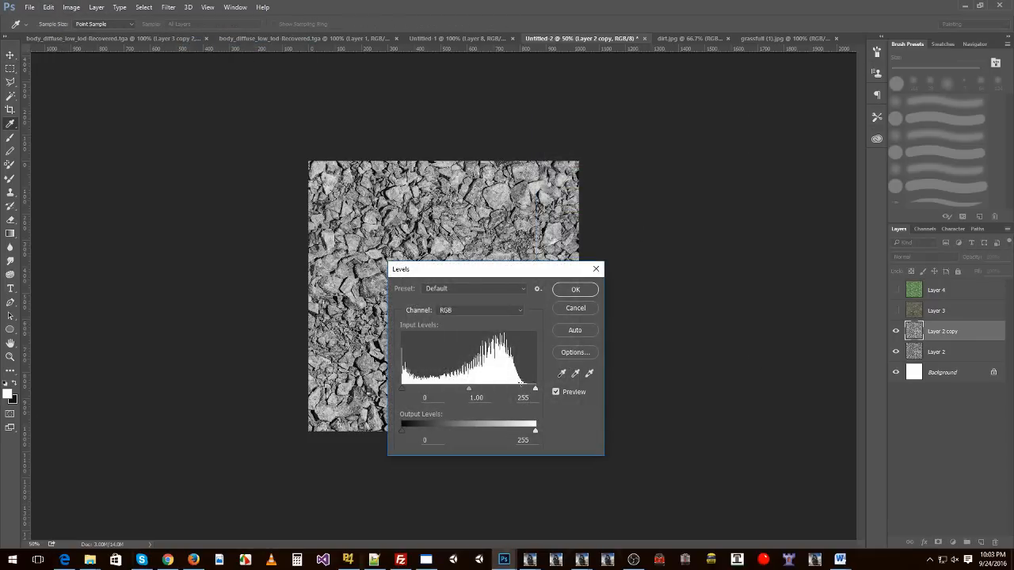
left_click_drag(535, 389, 402, 392)
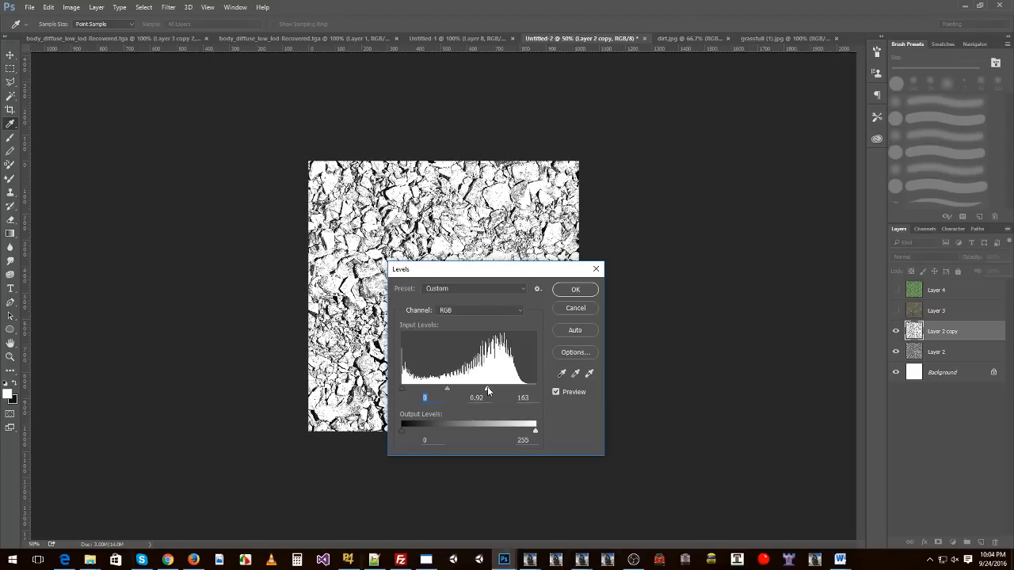
left_click(488, 388)
left_click_drag(411, 429, 523, 429)
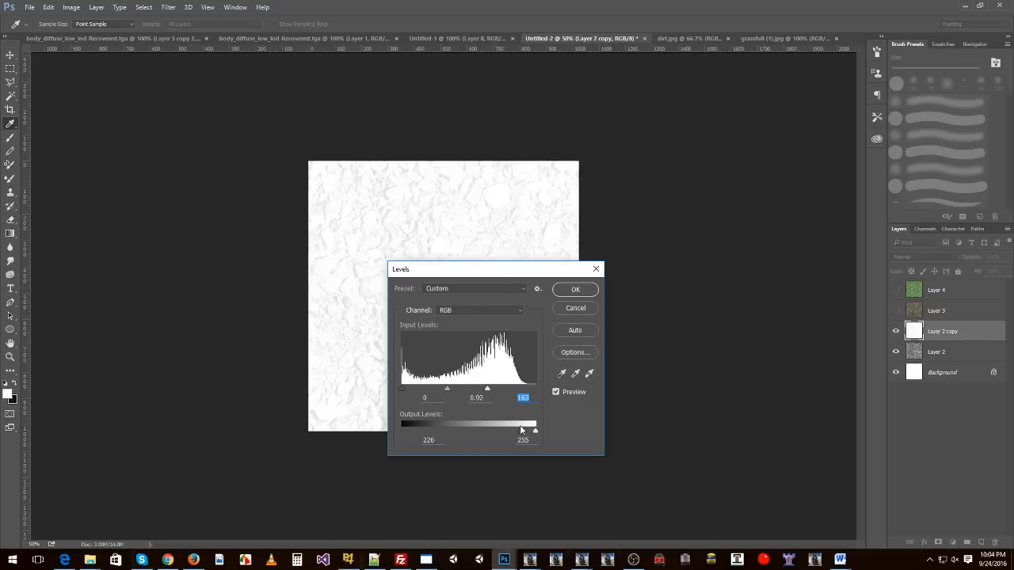
mouse_move(488, 390)
left_mouse_down()
mouse_move(533, 392)
mouse_move(472, 393)
left_mouse_up()
left_click(443, 391)
left_click(575, 289)
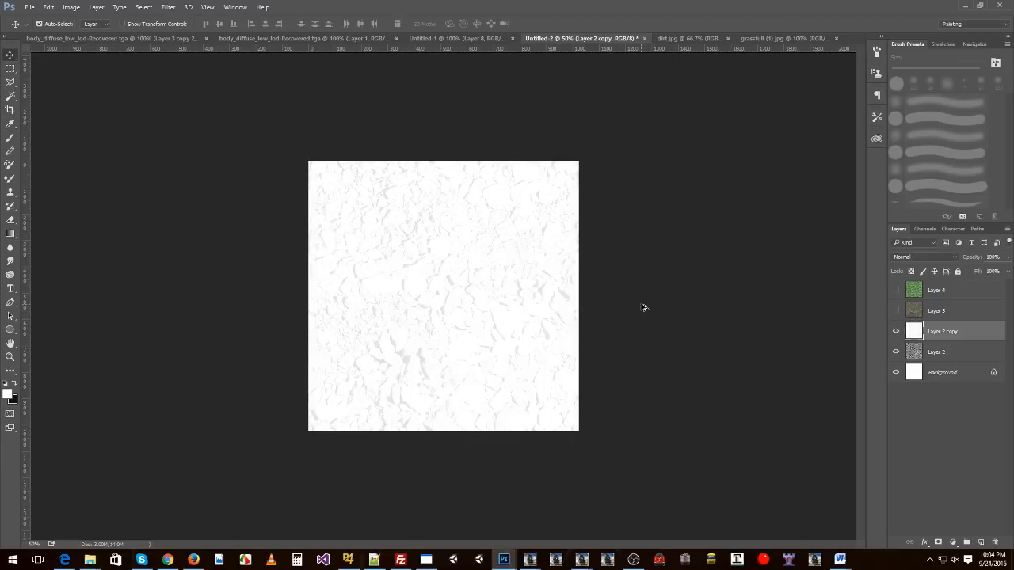
Save the whitened gravel image as a 24 bits/pixel Targa, replacing winter.tga in the Ground Texture - Sample folder.
key("ctrl+shift+s")
left_click(119, 277)
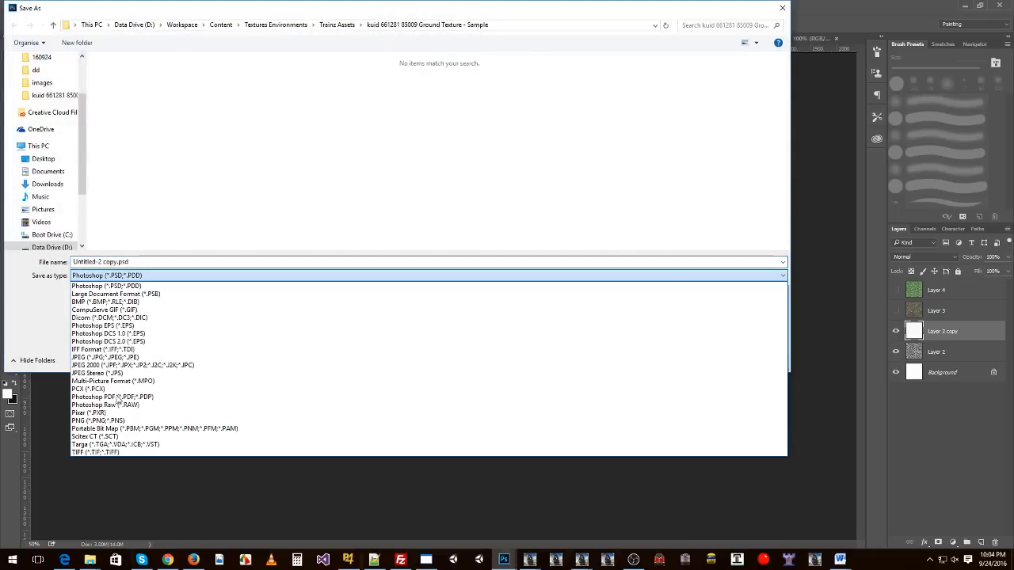
left_click(93, 444)
double_click(269, 90)
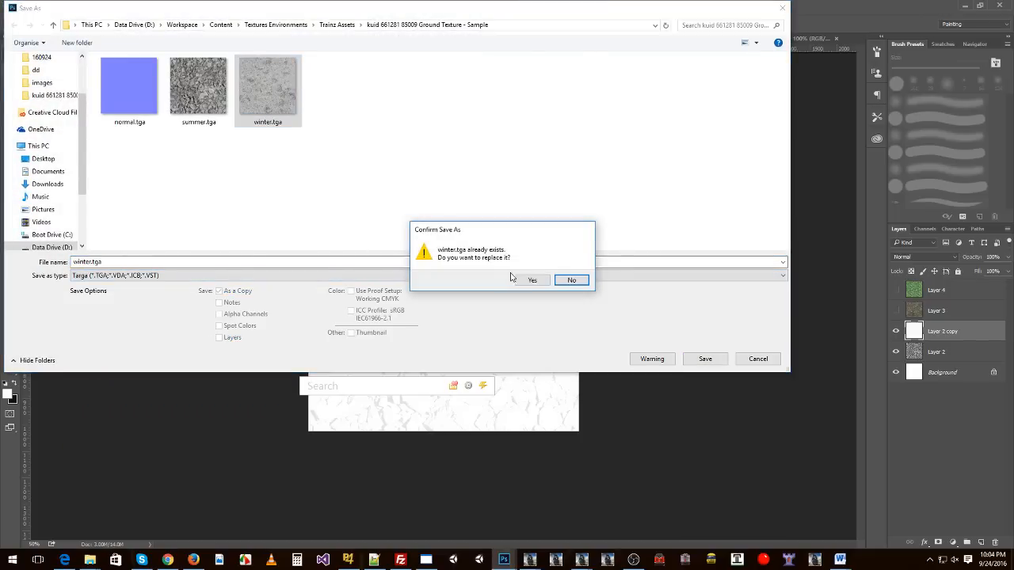
left_click(531, 279)
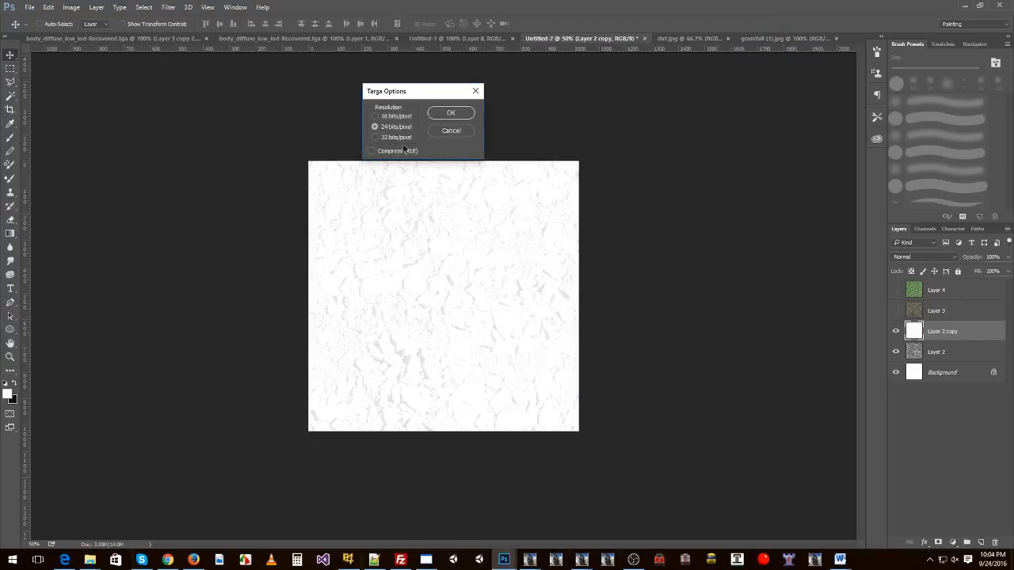
key("Return")
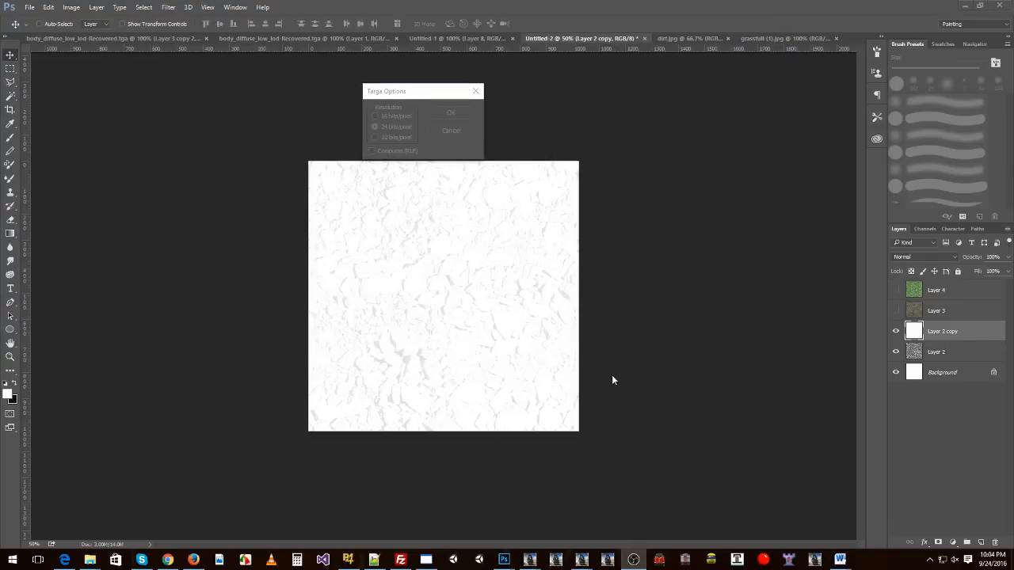
left_click(453, 113)
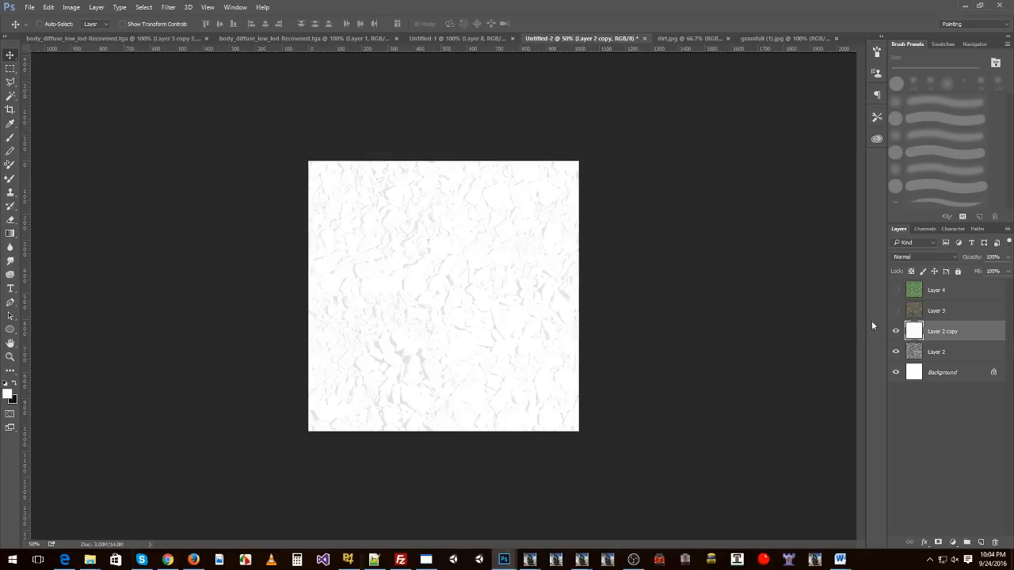
Duplicate Layer 2 with the default copy name and move the duplicate above Layer 2 copy.
right_click(934, 353)
left_click(821, 113)
key("Return")
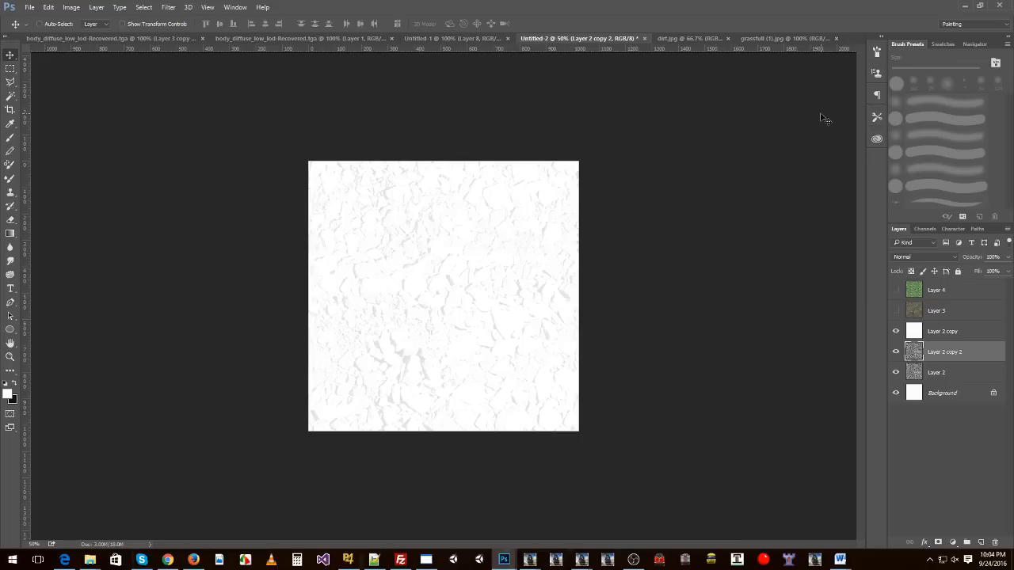
left_click_drag(948, 354, 953, 333)
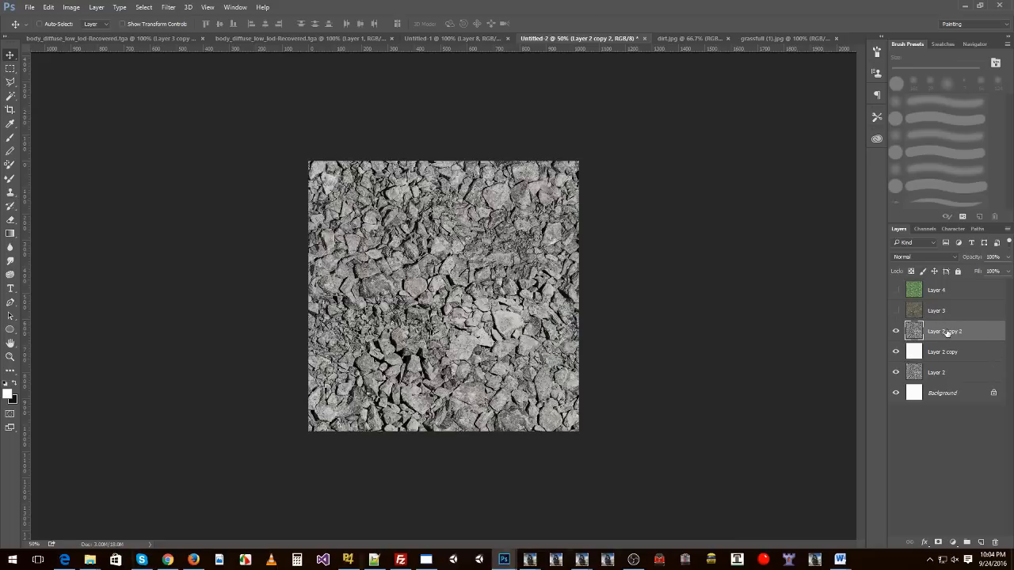
Copy the entire duplicated gravel layer and paste it into a new document with the preset dimensions.
key("ctrl+a")
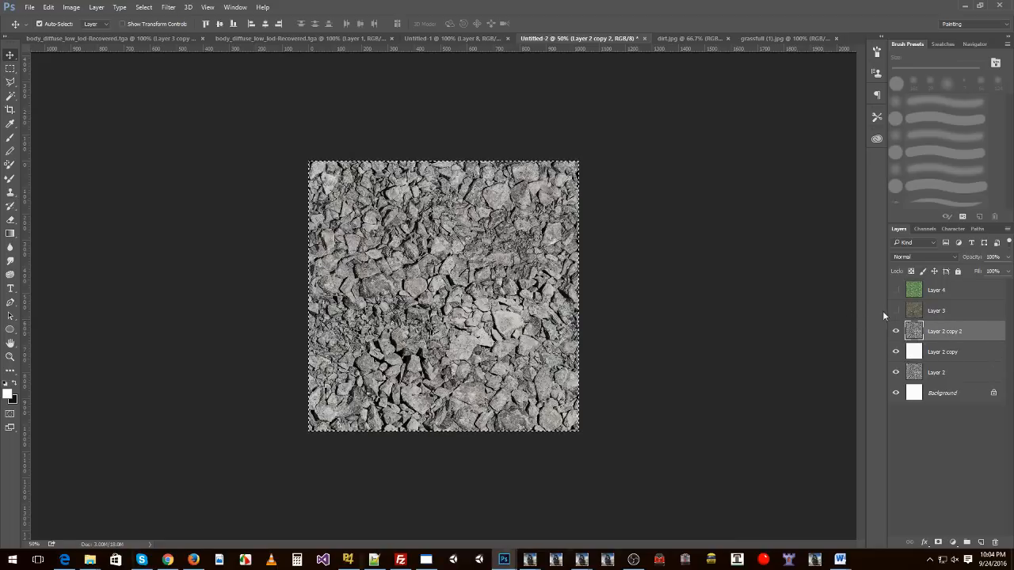
key("ctrl+c")
key("ctrl+n")
key("Return")
key("ctrl+v")
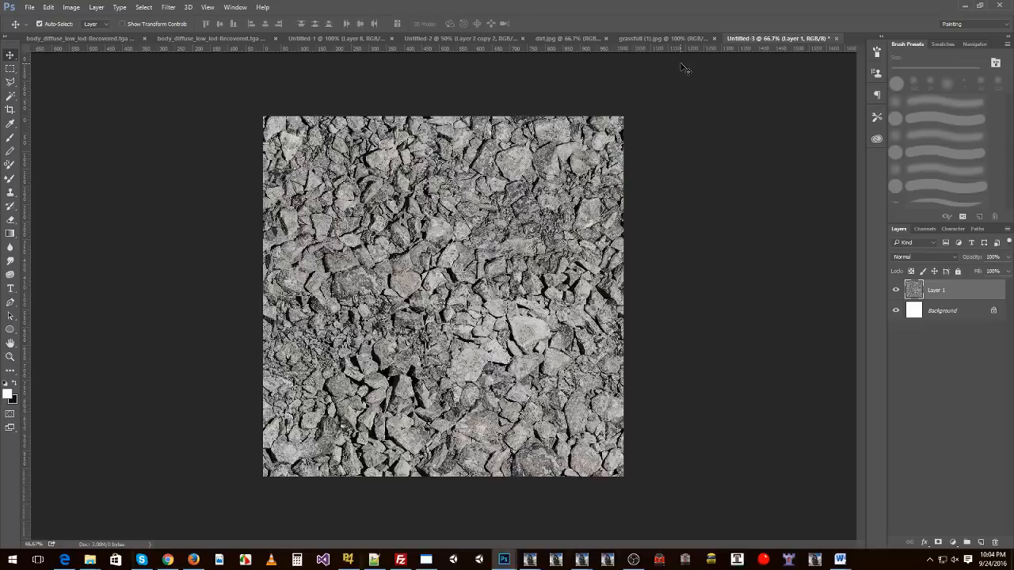
Launch nDo2, move its windows clear of each other and convert the gravel layer, Layer 1, to a normal map.
key("super")
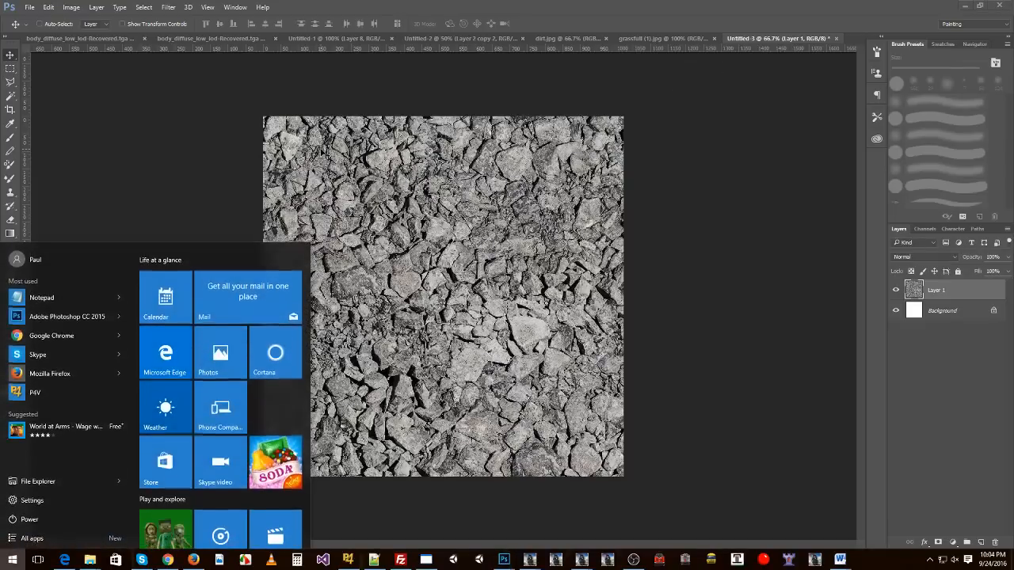
type("ndo2")
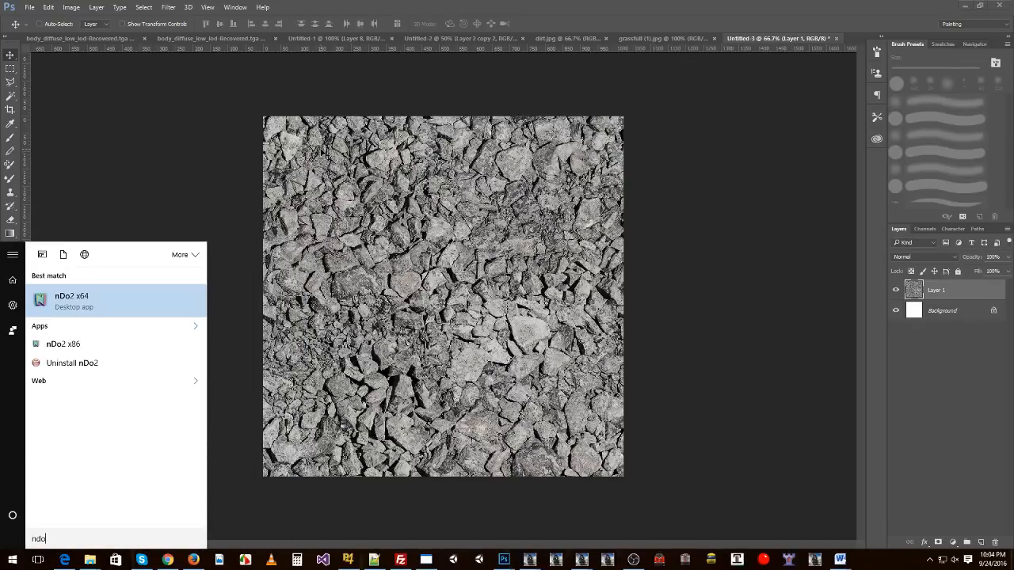
key("Return")
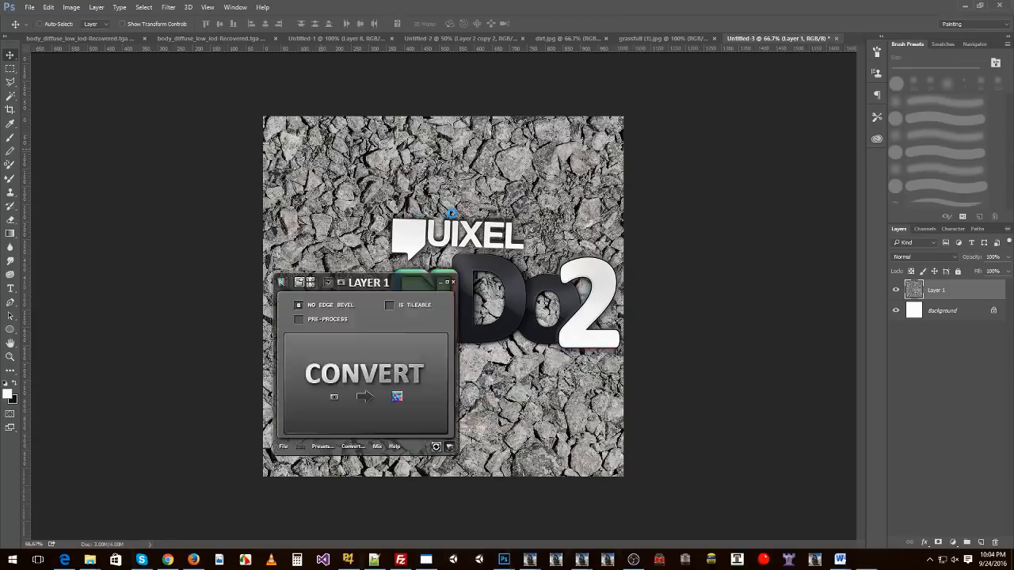
left_click_drag(485, 257, 658, 272)
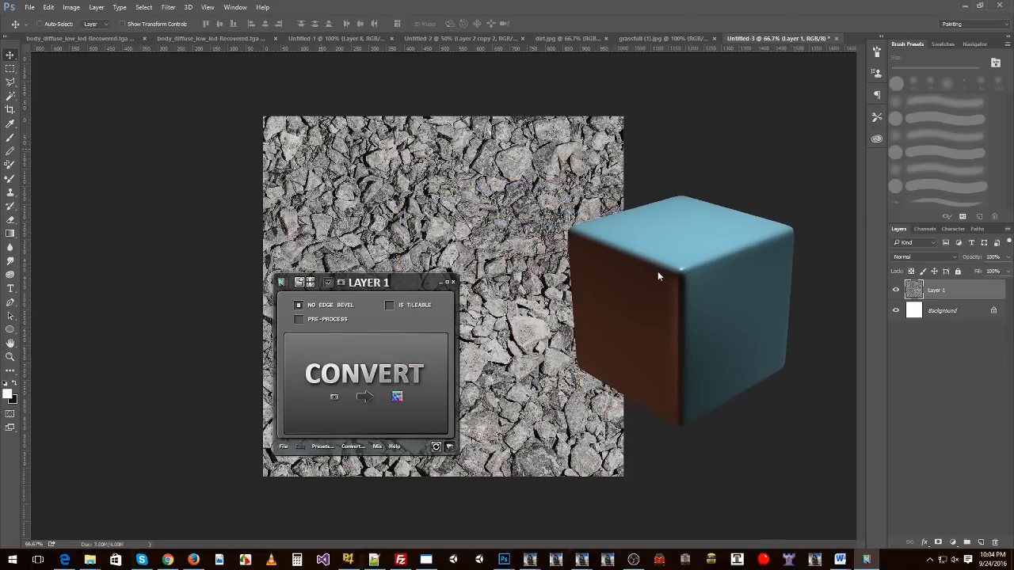
left_click_drag(375, 287, 195, 219)
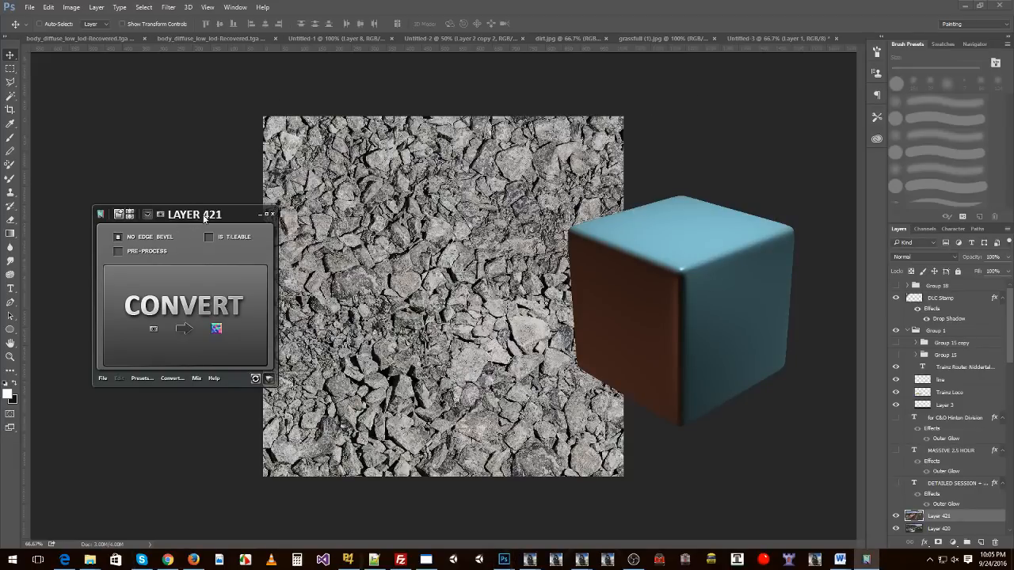
left_click_drag(205, 218, 221, 235)
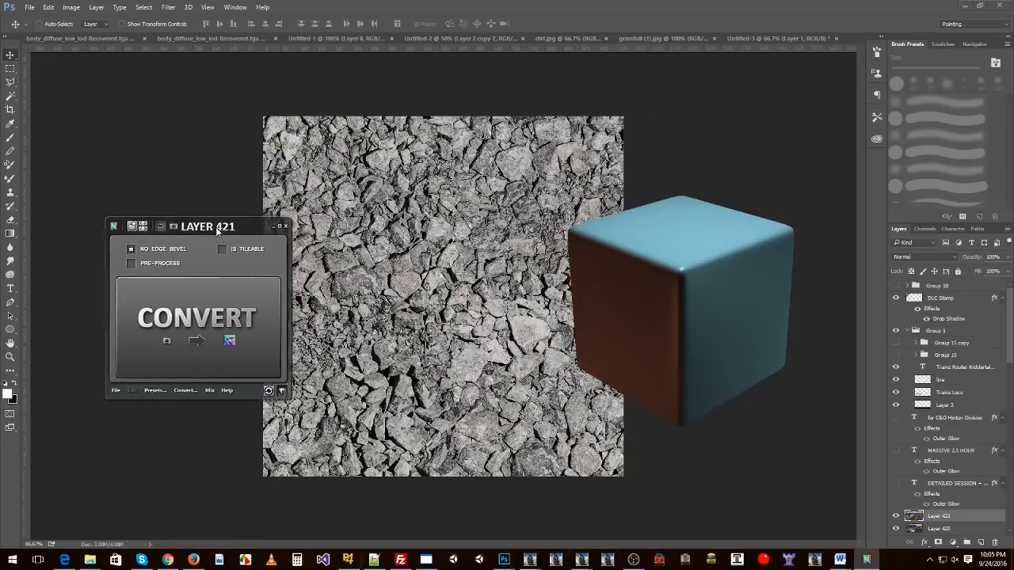
left_click(205, 332)
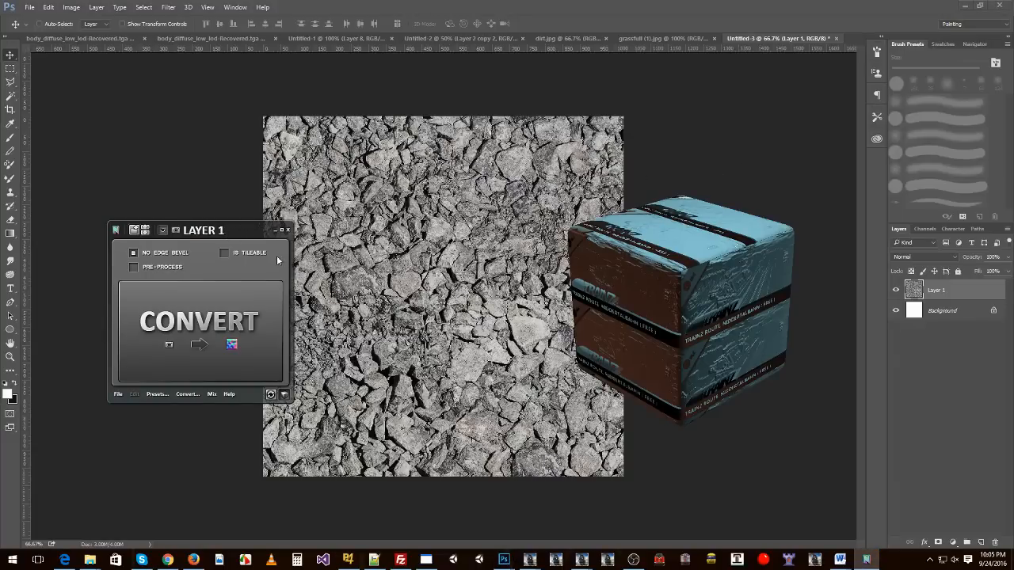
left_click(199, 325)
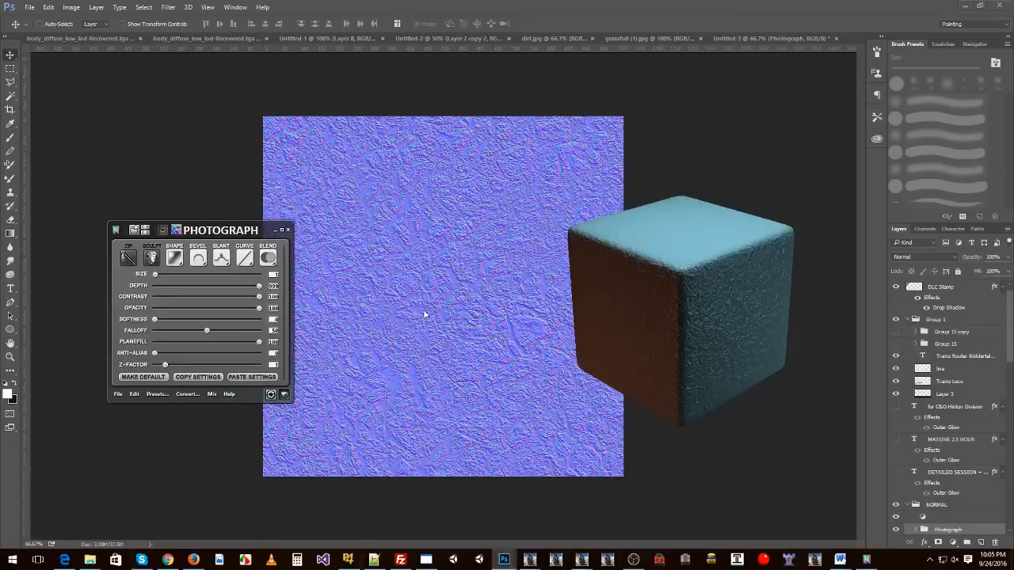
Turn and enlarge the preview cube, raise the Photograph normal's Falloff to 100 and lower its Contrast.
left_click_drag(695, 263, 579, 277)
scroll(590, 281, "up", 6)
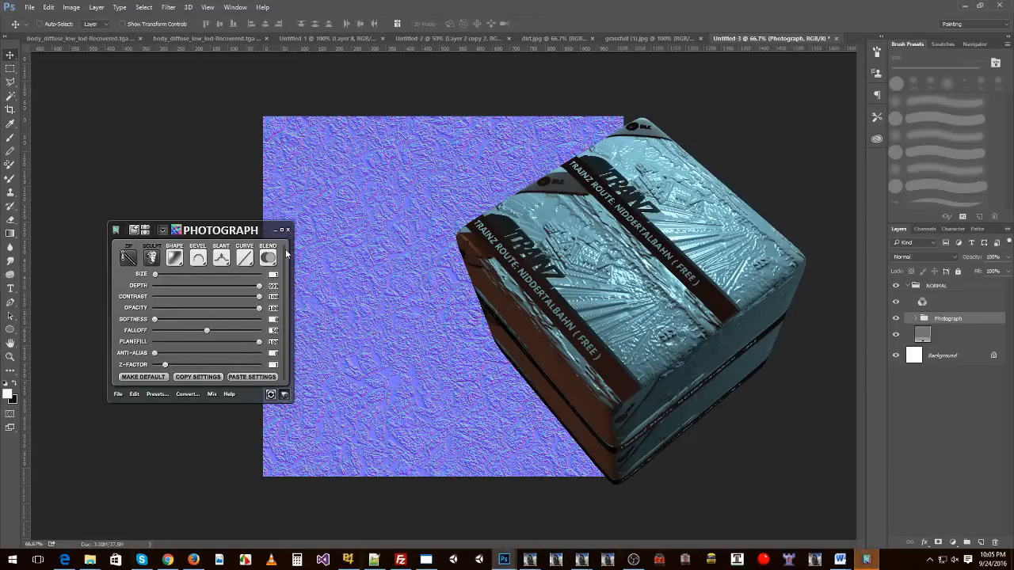
left_click_drag(206, 330, 235, 333)
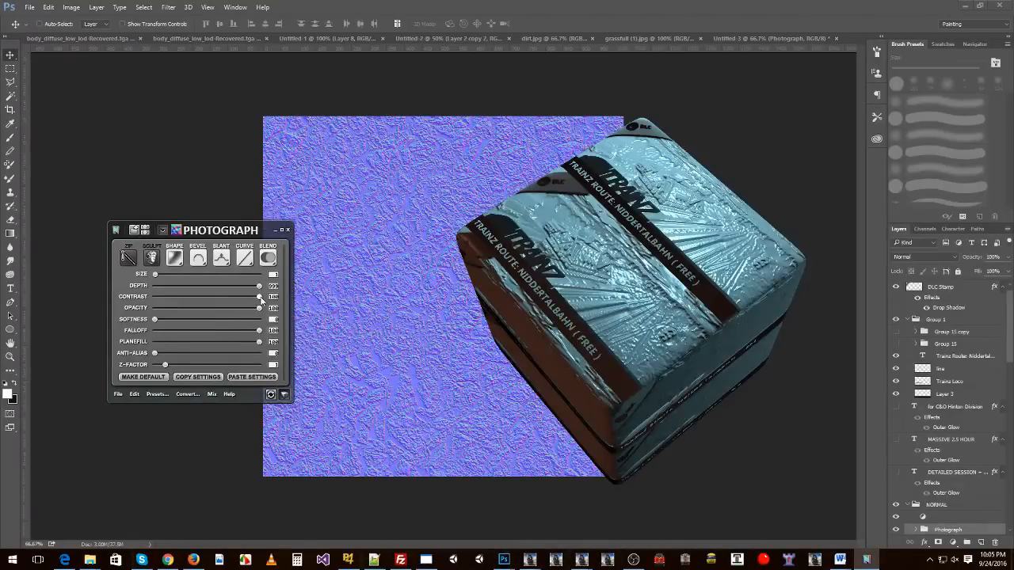
left_click_drag(261, 299, 200, 299)
left_click(224, 178)
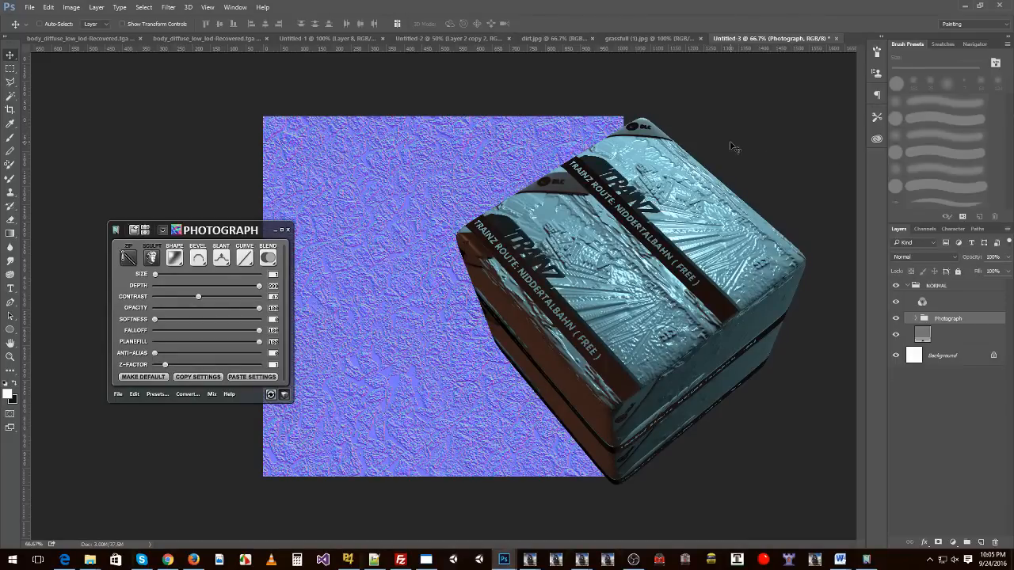
Select the NORMAL group, inspect its relief on the preview cube and close nDo2.
mouse_move(634, 234)
left_mouse_down()
mouse_move(646, 239)
mouse_move(619, 251)
mouse_move(633, 229)
left_mouse_up()
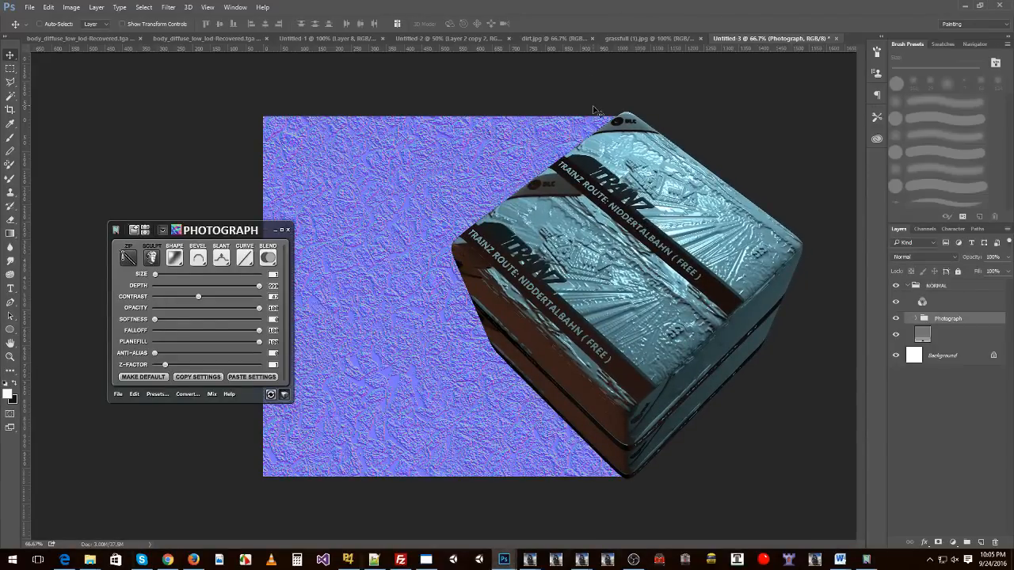
left_click(938, 287)
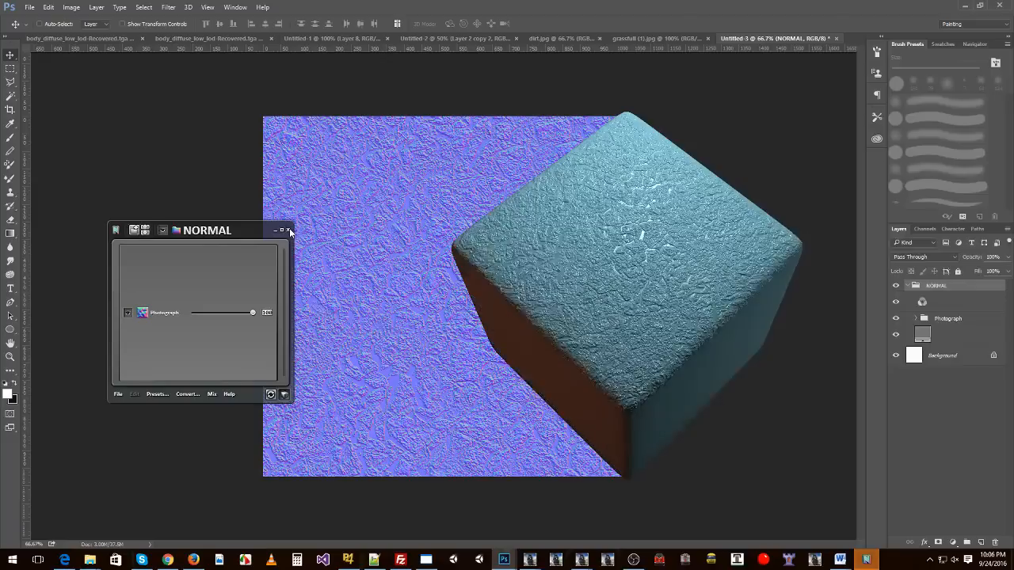
left_click(288, 231)
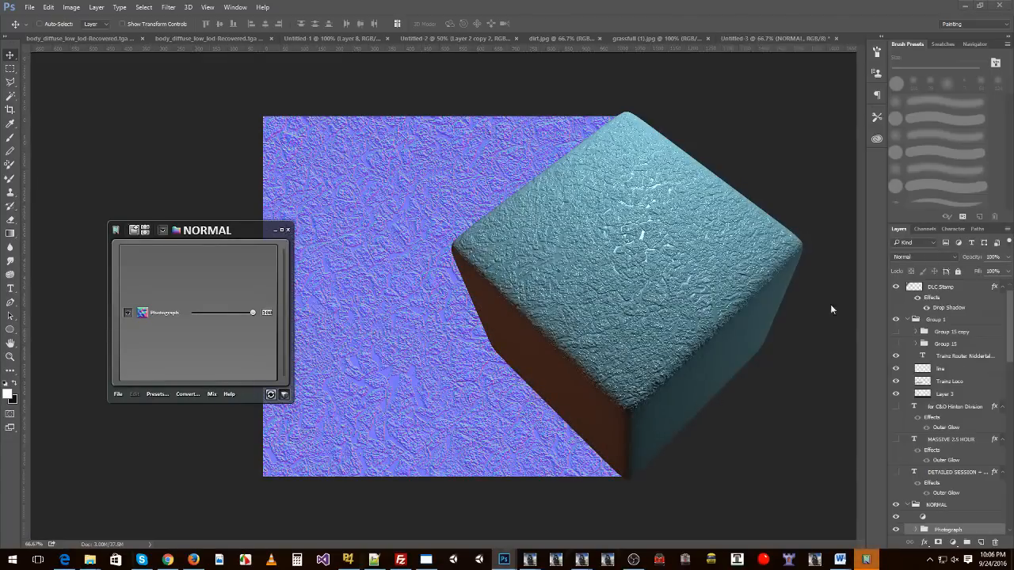
left_click(896, 319)
key("n")
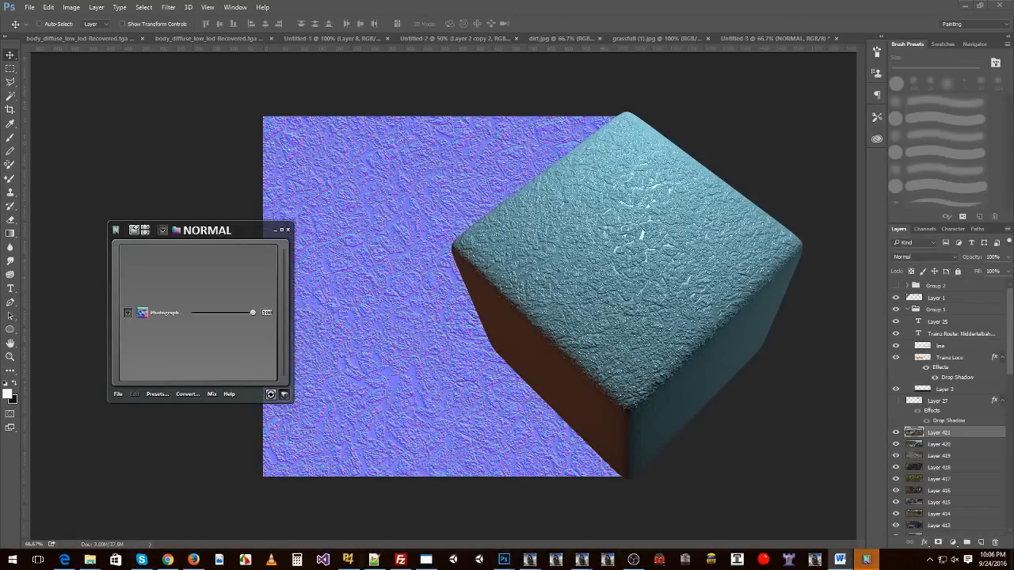
key("alt+Tab")
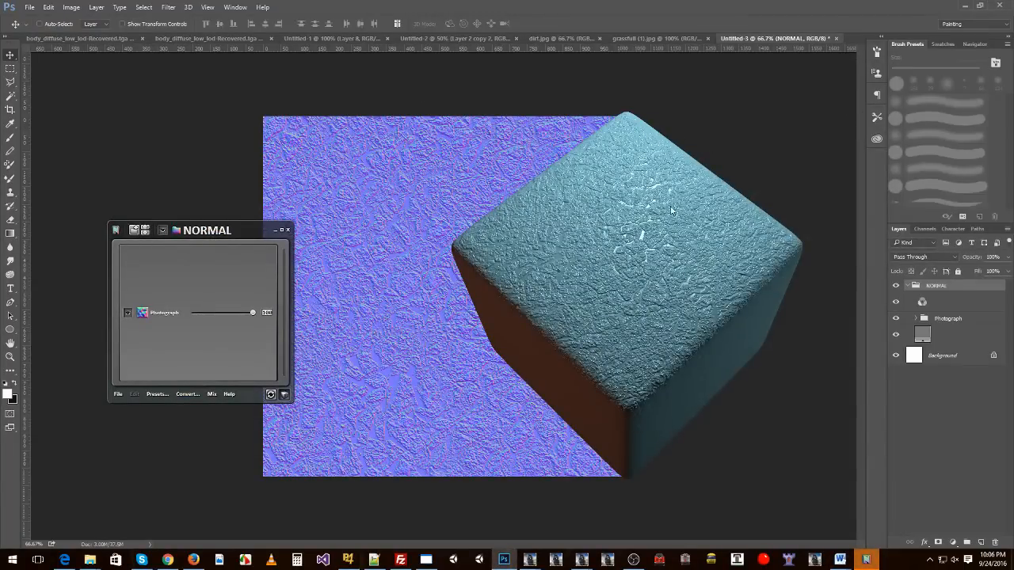
mouse_move(631, 248)
left_mouse_down()
mouse_move(610, 238)
mouse_move(617, 254)
left_mouse_up()
left_click(288, 229)
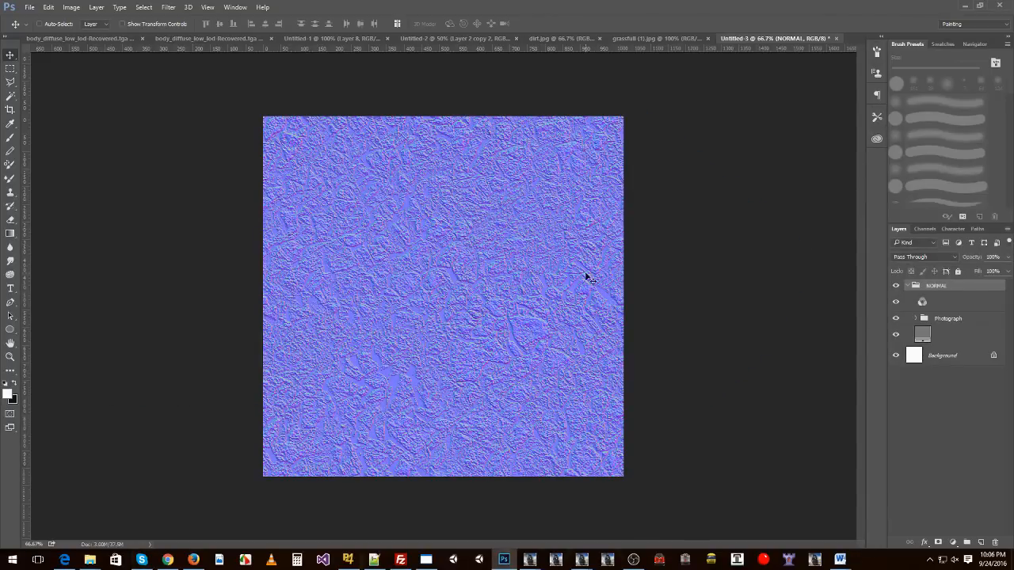
left_click(941, 353, "shift")
right_click(940, 352)
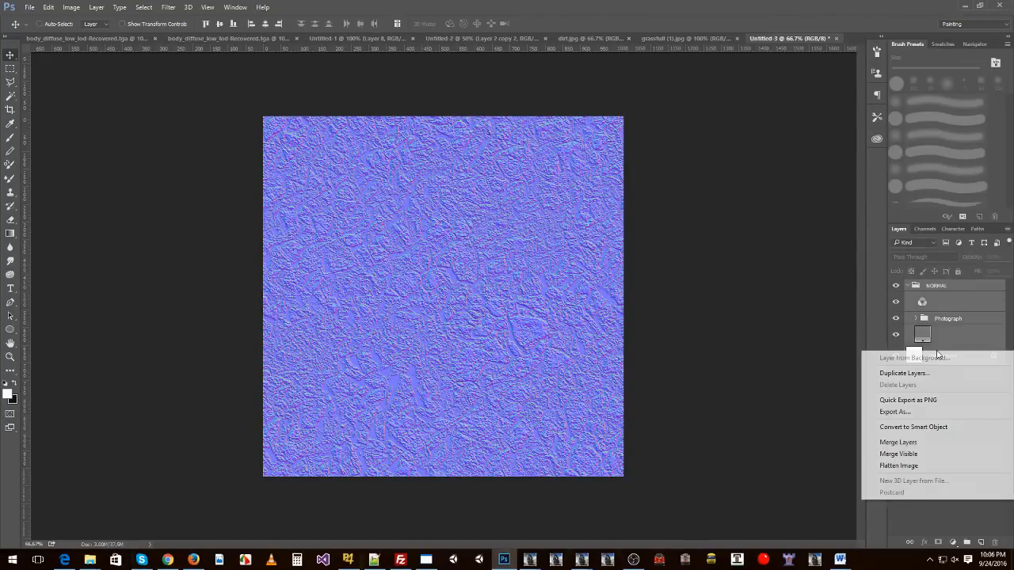
left_click(937, 301)
right_click(939, 285)
left_click(959, 287)
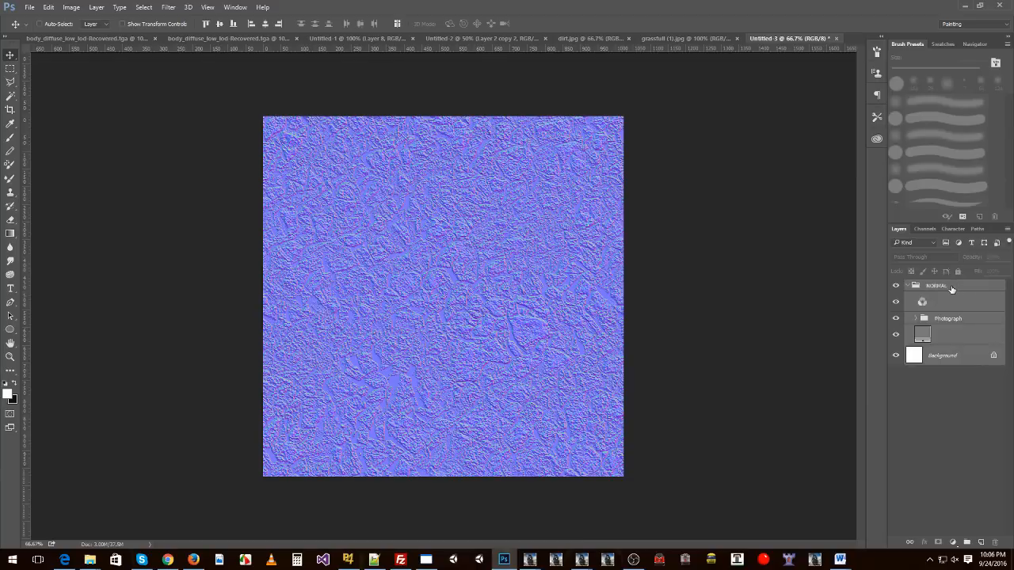
right_click(953, 289)
left_click(967, 286)
left_click(934, 355)
Delete the NORMAL group with all its layers, keeping only the Background.
left_click(944, 287)
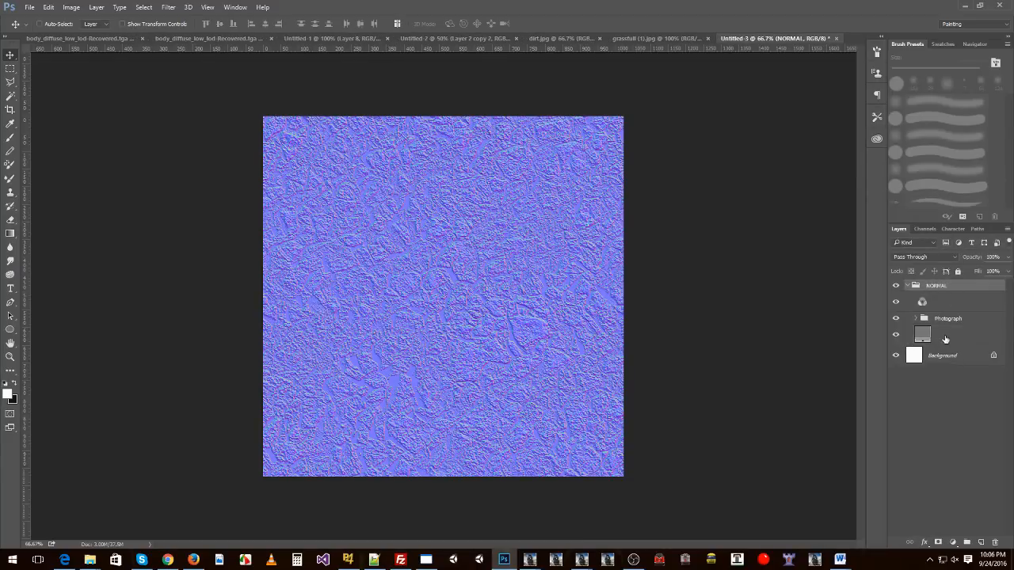
left_click(944, 340, "shift")
right_click(941, 340)
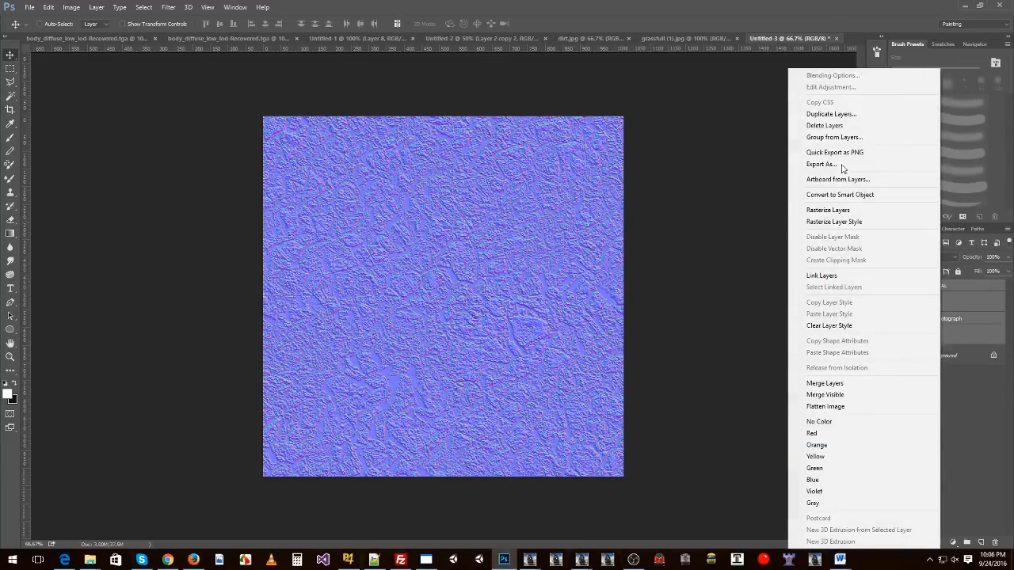
left_click(838, 125)
left_click(458, 212)
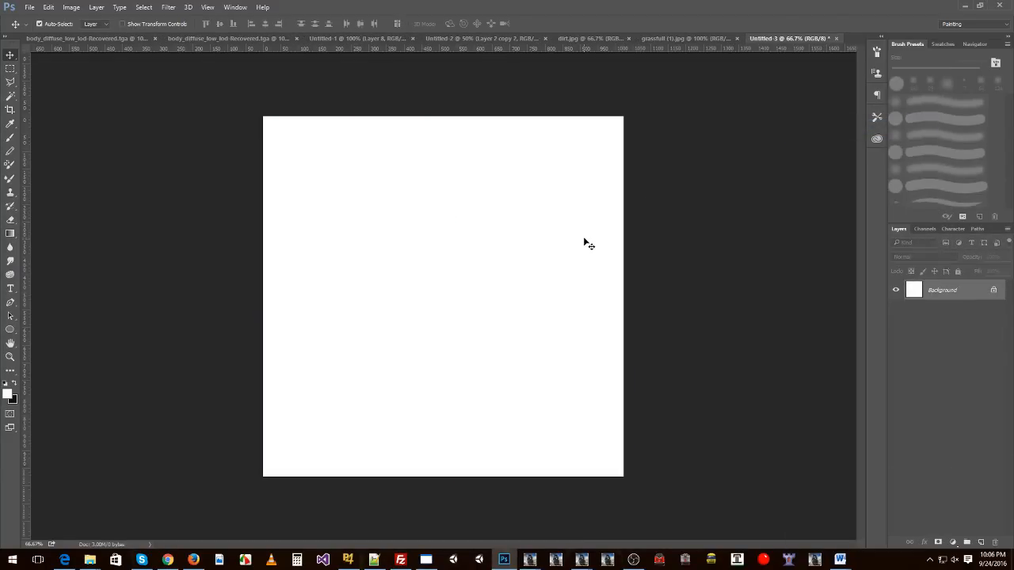
Paste the gravel image again, relaunch nDo2, convert Layer 1 to a normal map and turn the preview cube to inspect it.
key("ctrl+v")
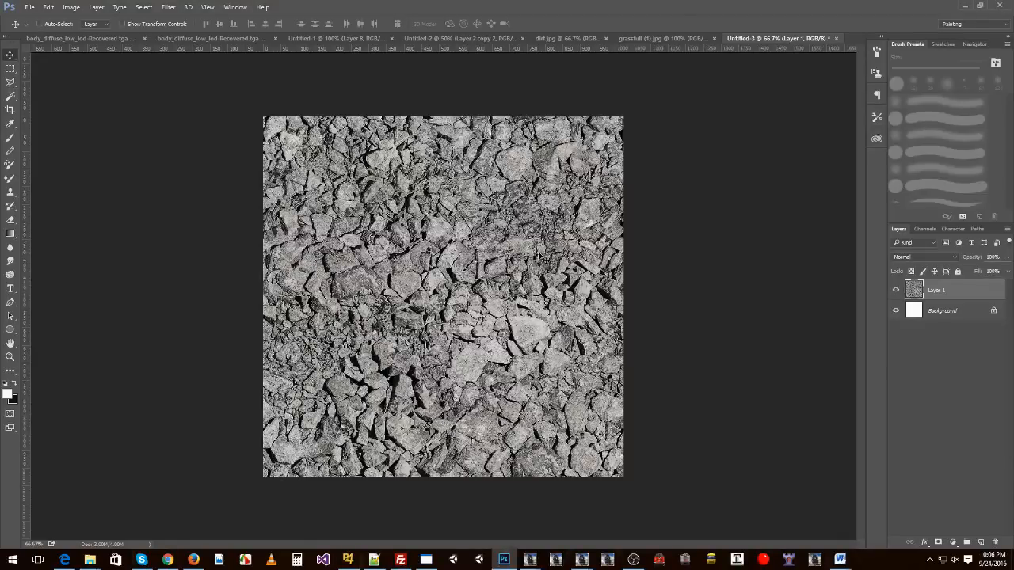
key("super")
type("ndo2")
key("Return")
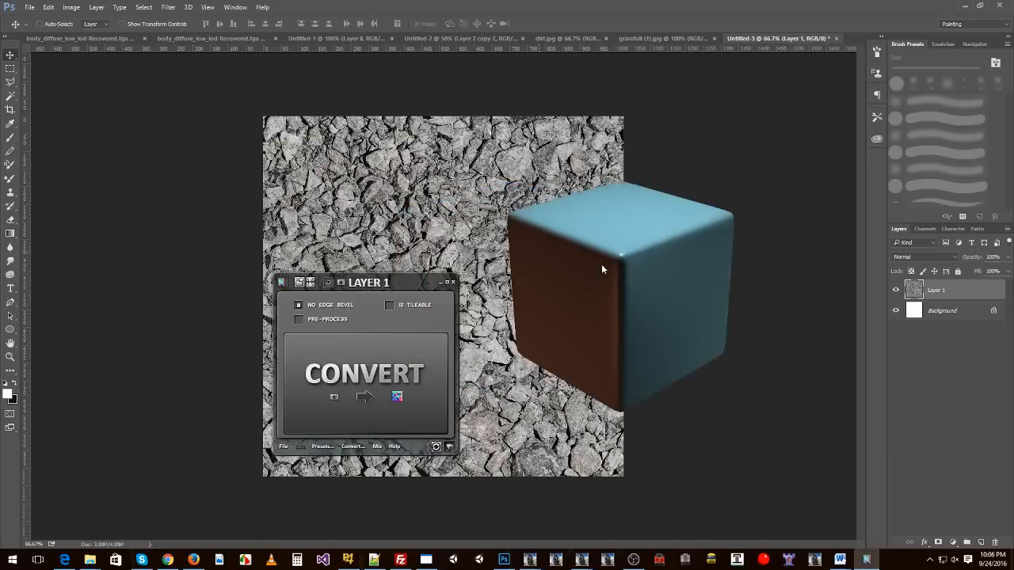
left_click(204, 318)
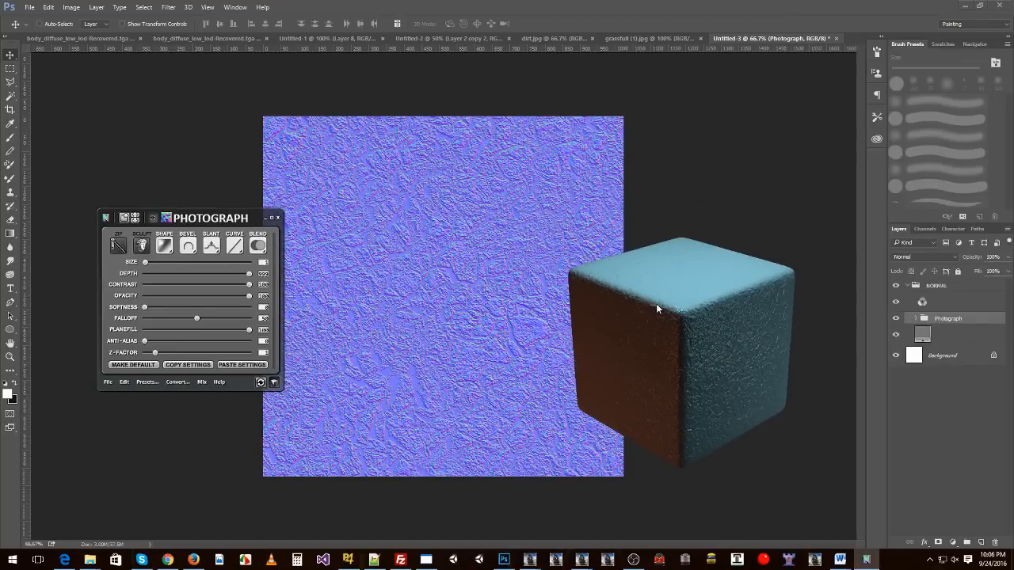
left_click_drag(656, 303, 626, 344)
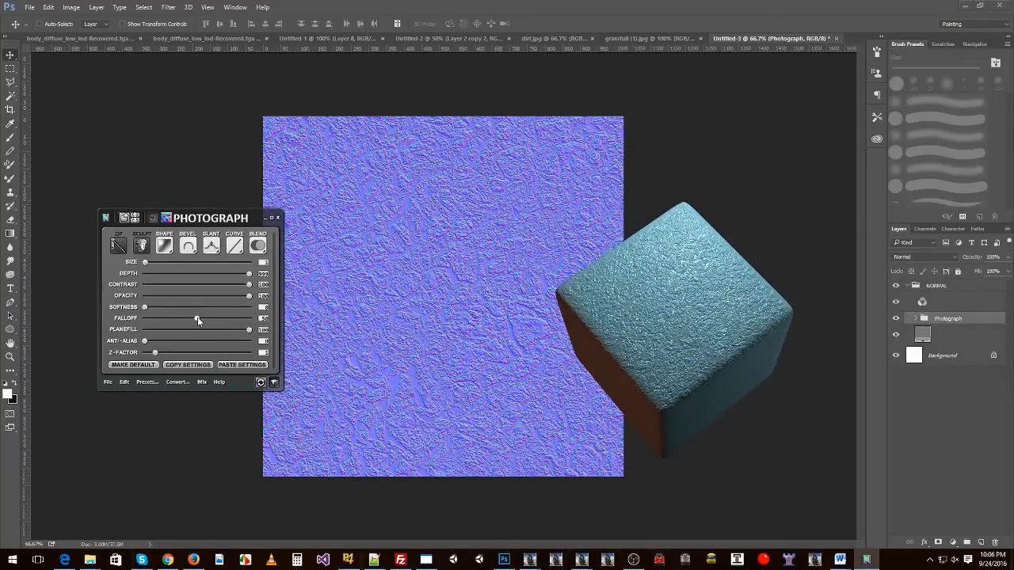
Raise the Photograph normal's Falloff to 100, lower its Contrast to 47, inspect the enlarged preview cube and close nDo2.
left_click_drag(198, 320, 265, 321)
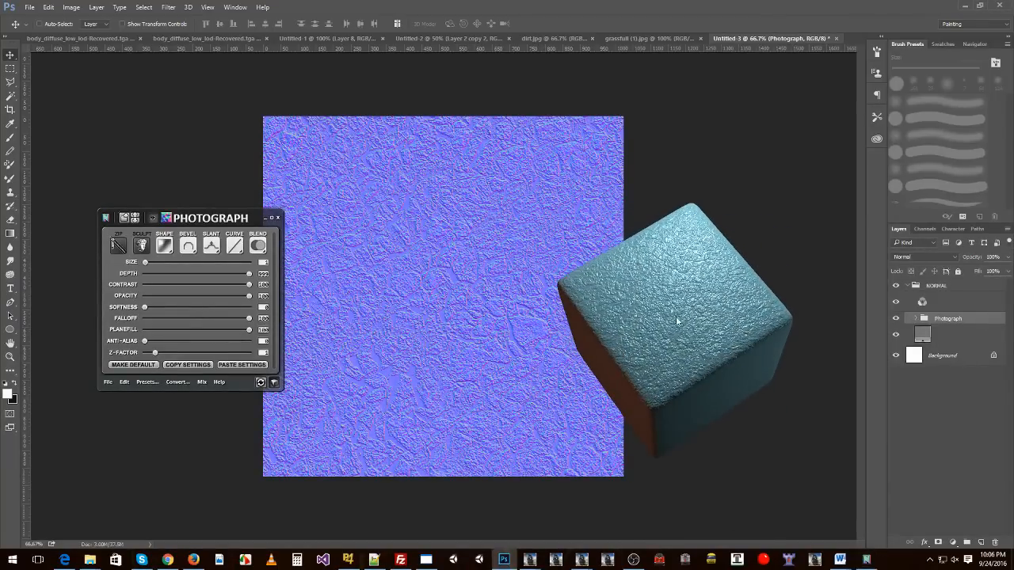
scroll(684, 316, "up", 4)
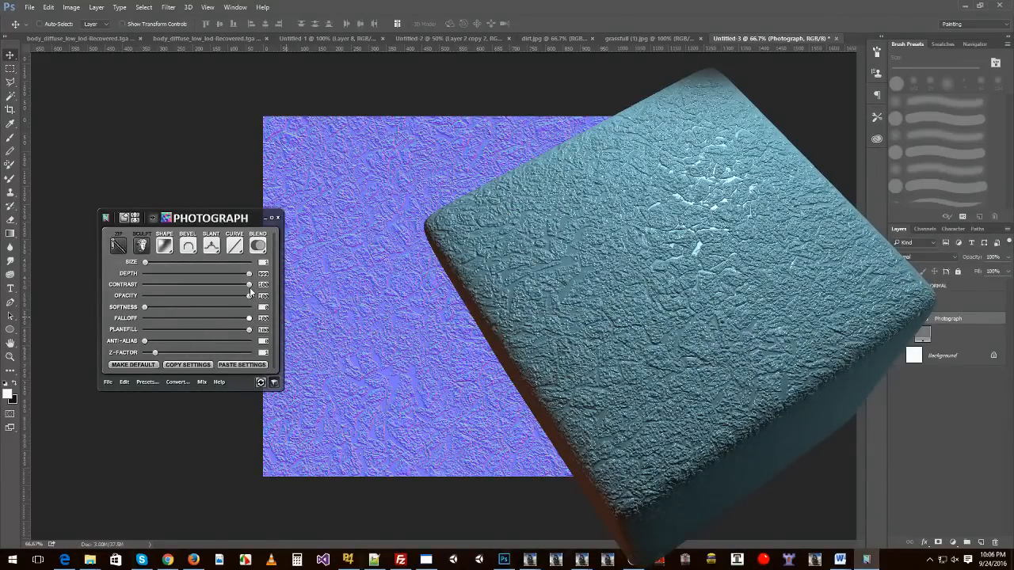
left_click_drag(249, 287, 192, 286)
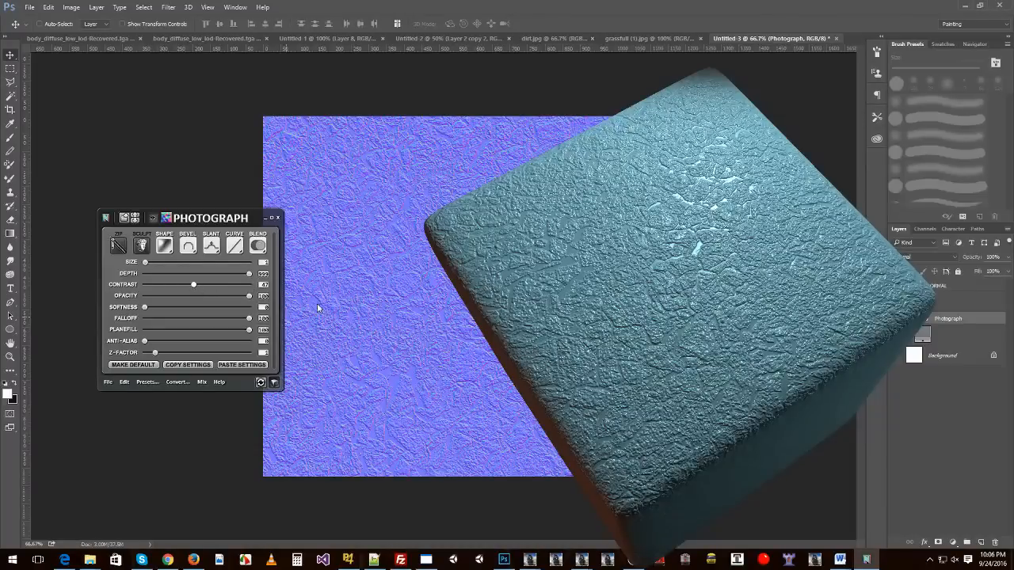
mouse_move(568, 264)
left_mouse_down()
mouse_move(600, 270)
mouse_move(482, 265)
left_mouse_up()
left_click(277, 217)
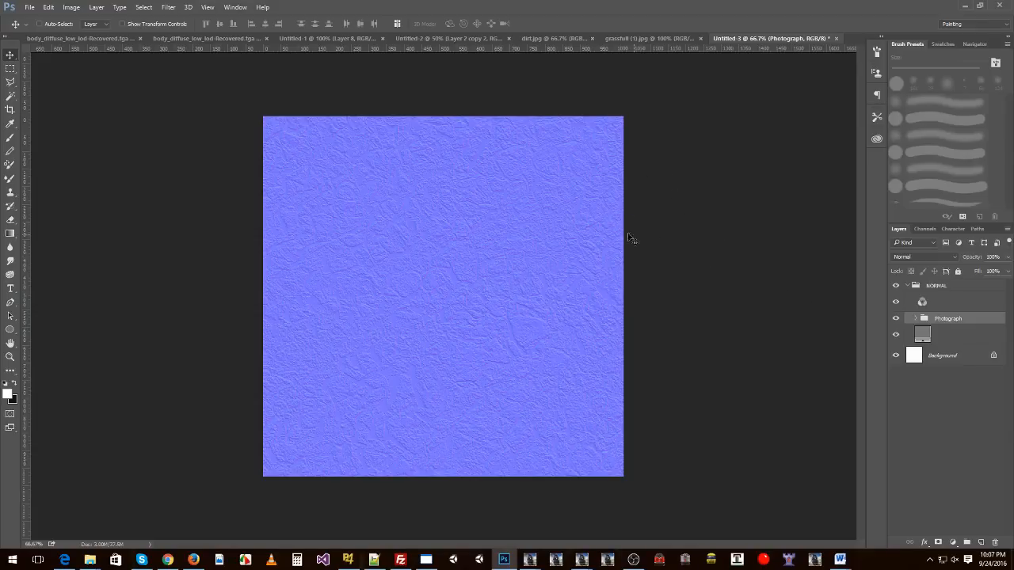
Add an alpha channel to the normal map document, paste the gravel image from Untitled-2 into it and show only that channel.
left_click(925, 229)
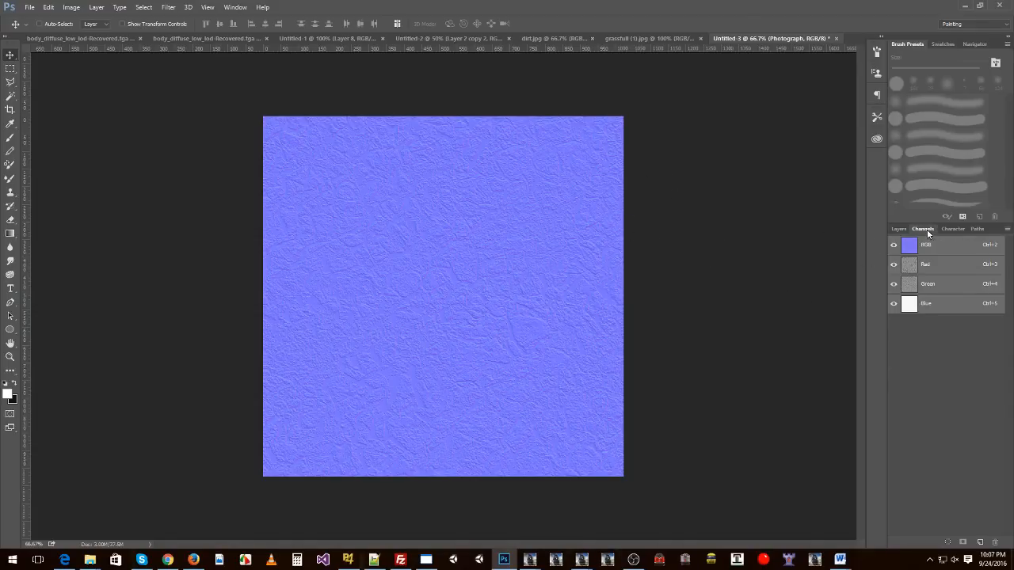
left_click(981, 543)
left_click(602, 38)
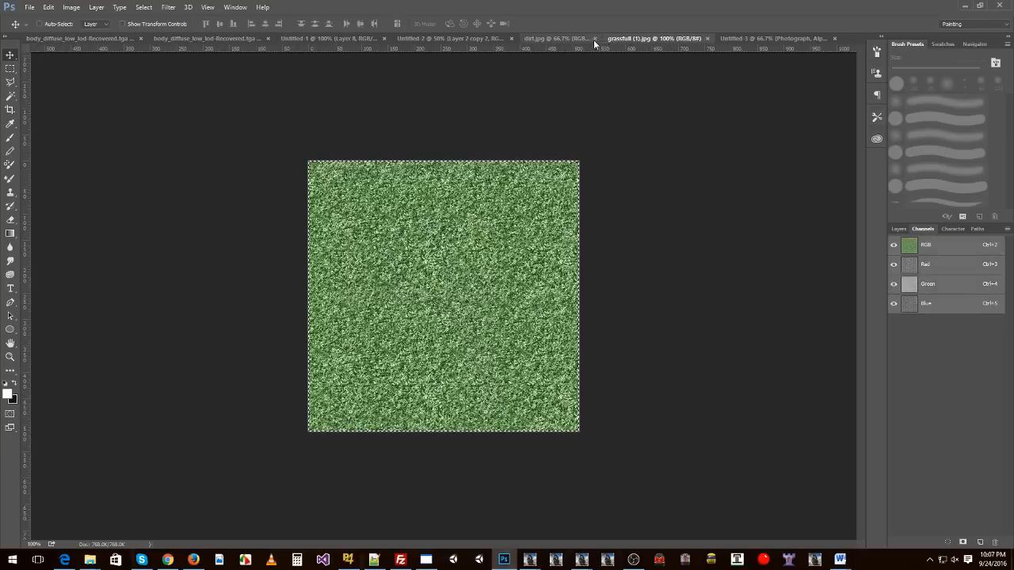
left_click(559, 38)
left_click(485, 40)
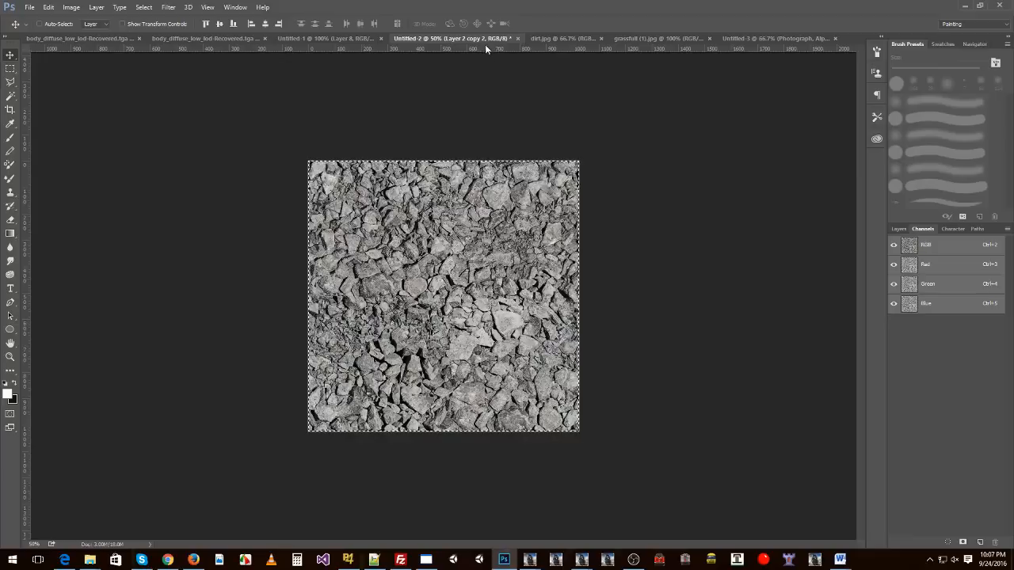
left_click(750, 39)
key("ctrl+v")
left_click(894, 245)
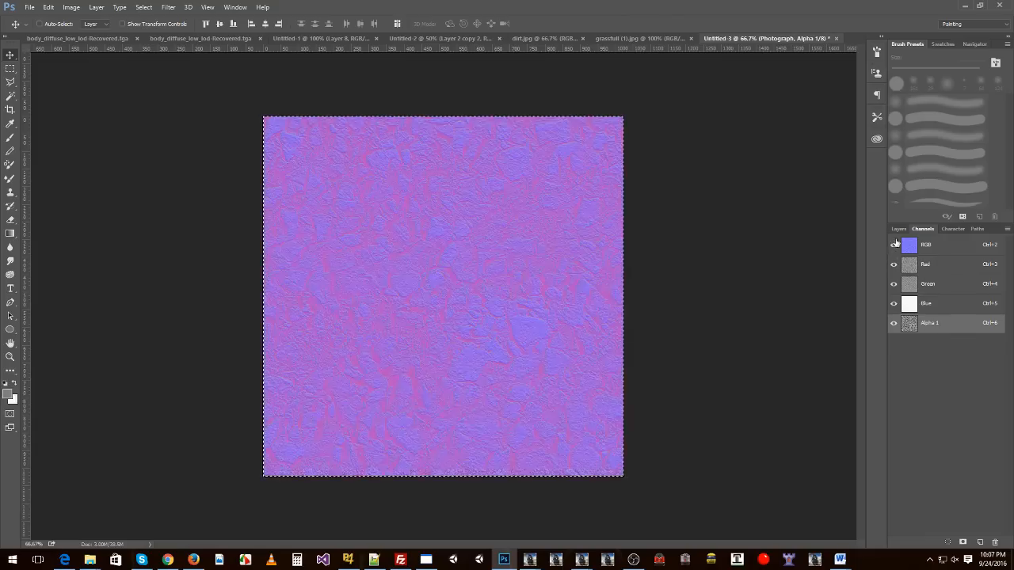
left_click(894, 245)
Apply Levels to the Alpha 1 channel with input levels of 81, 0.38 and 159.
left_click(71, 8)
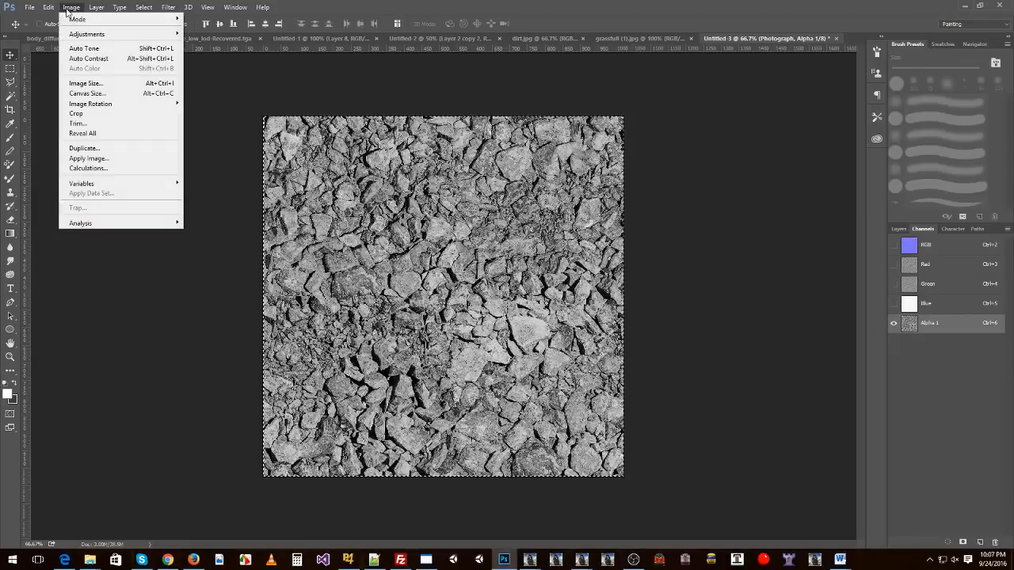
mouse_move(87, 36)
left_click(205, 44)
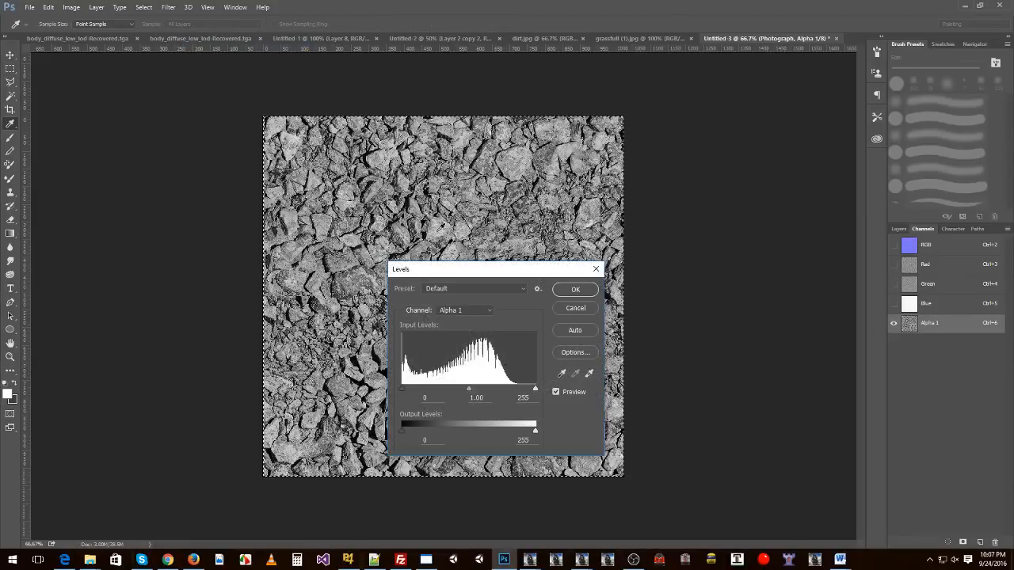
left_click_drag(452, 274, 520, 240)
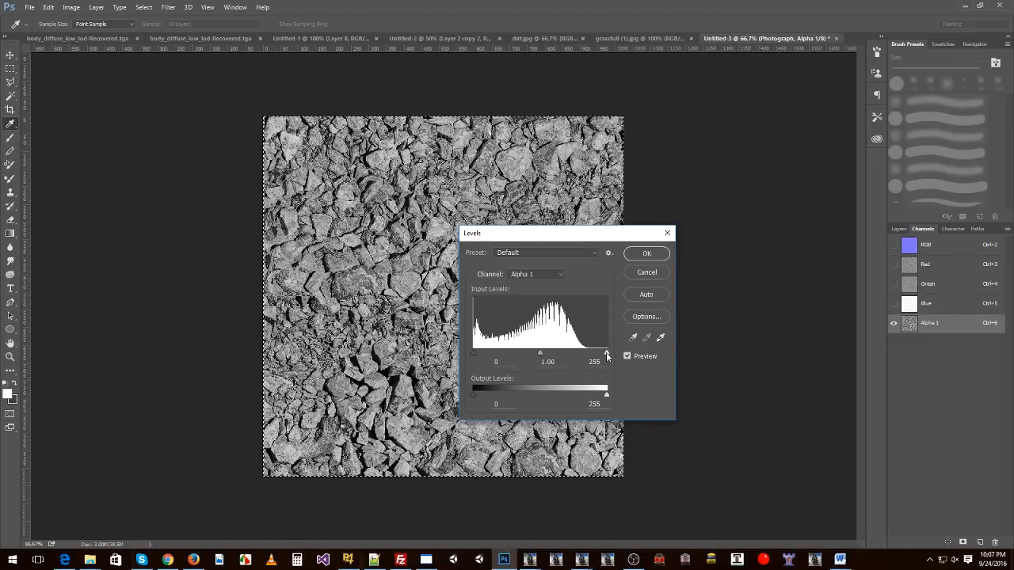
left_click_drag(607, 355, 547, 360)
left_click_drag(473, 354, 553, 356)
left_click(500, 355)
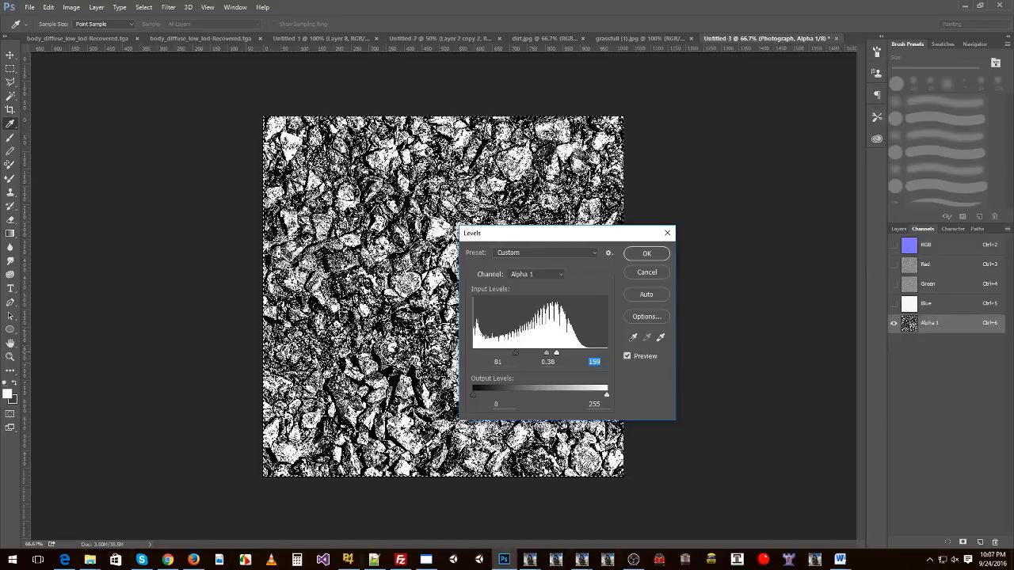
left_click(640, 254)
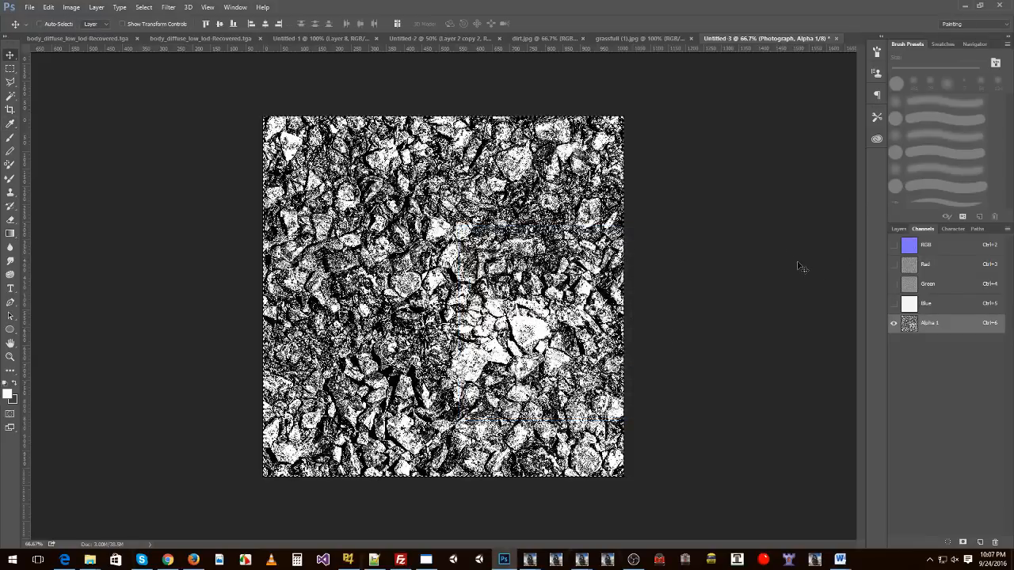
left_click(72, 8)
mouse_move(79, 33)
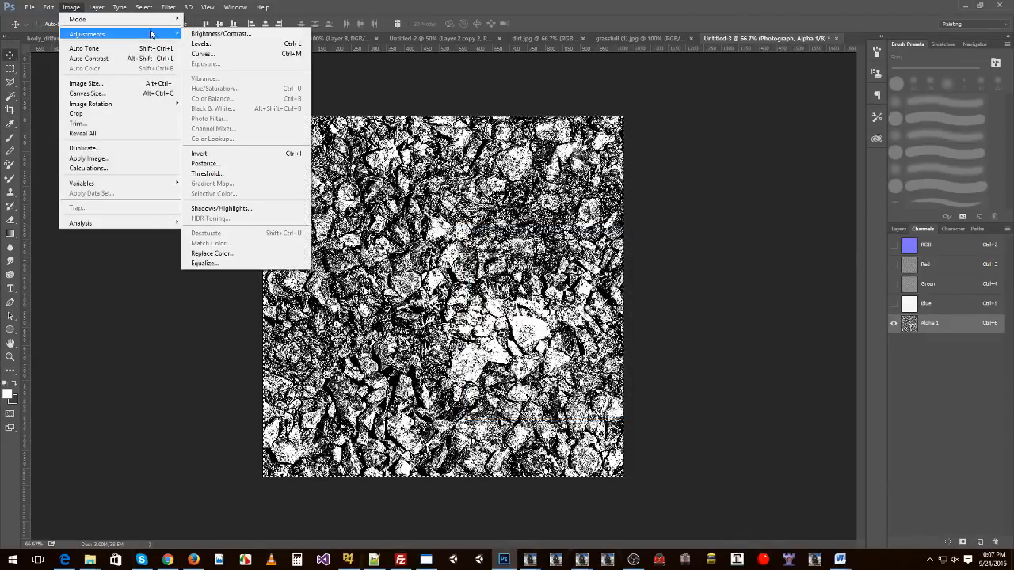
left_click(221, 33)
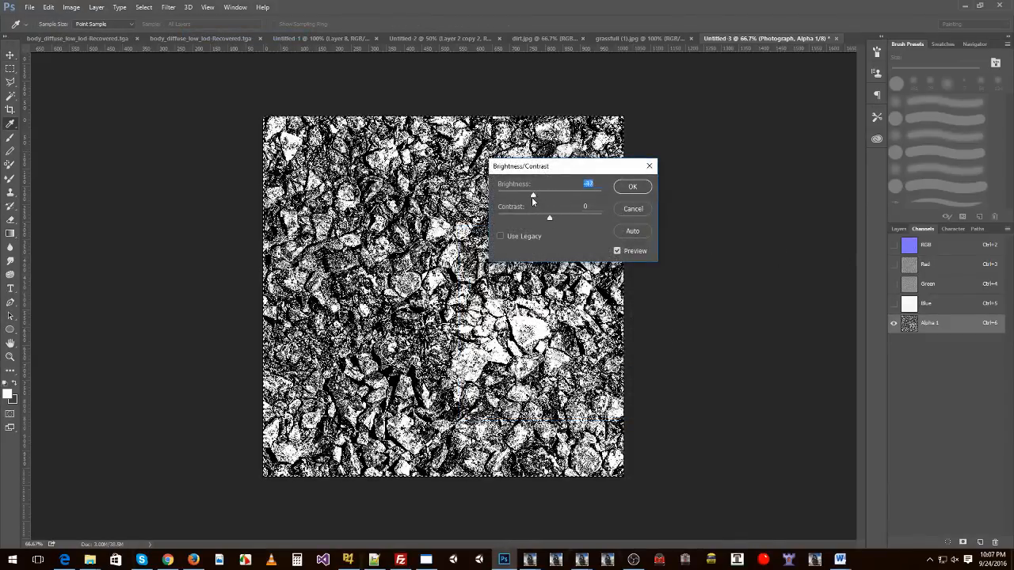
mouse_move(551, 216)
left_mouse_down()
mouse_move(530, 220)
mouse_move(550, 220)
left_mouse_up()
left_click(622, 208)
Apply Levels to Alpha 1 again, limiting the output levels to 0 and about 178.
left_click(72, 7)
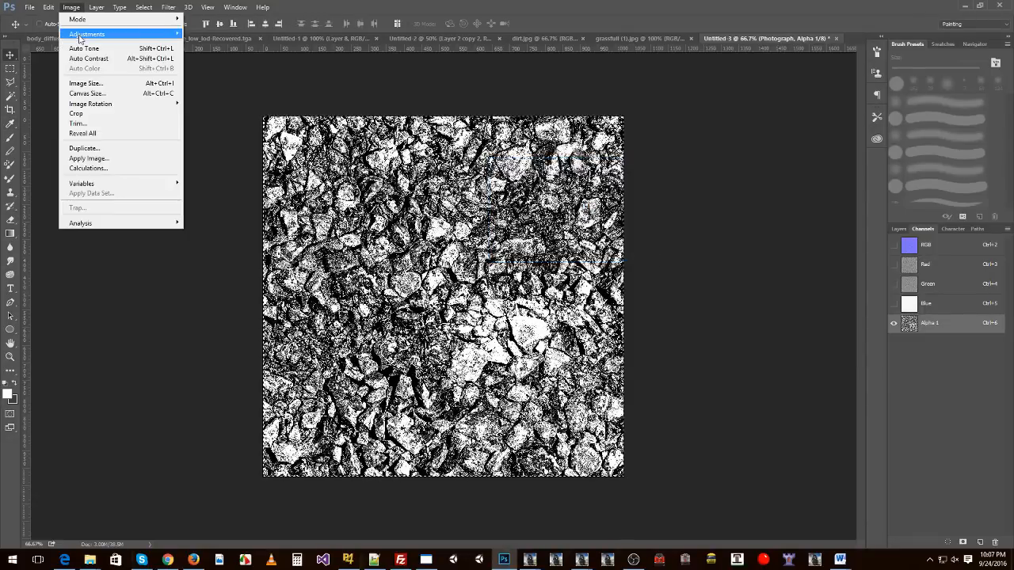
mouse_move(80, 34)
left_click(221, 42)
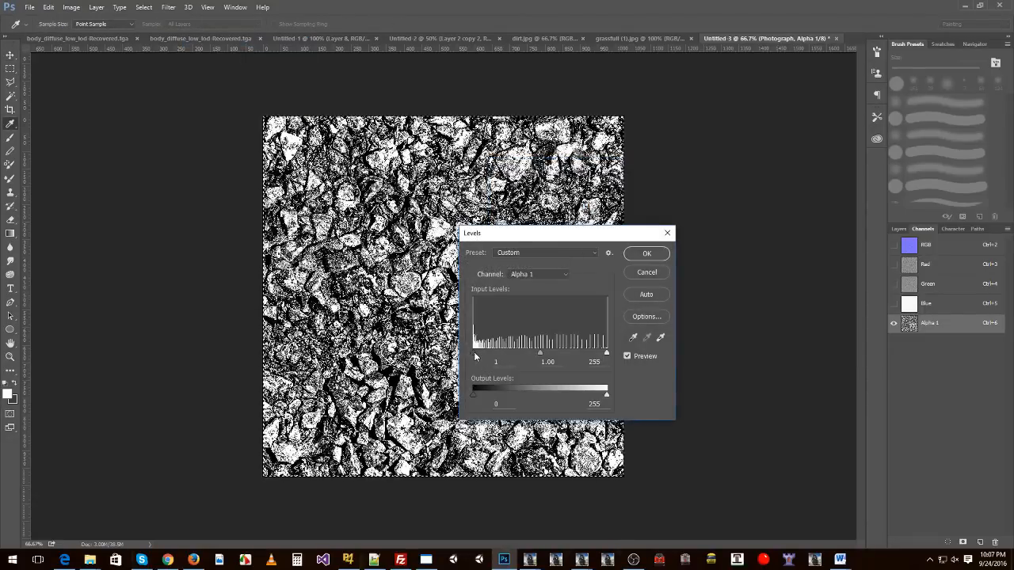
left_click_drag(474, 394, 480, 394)
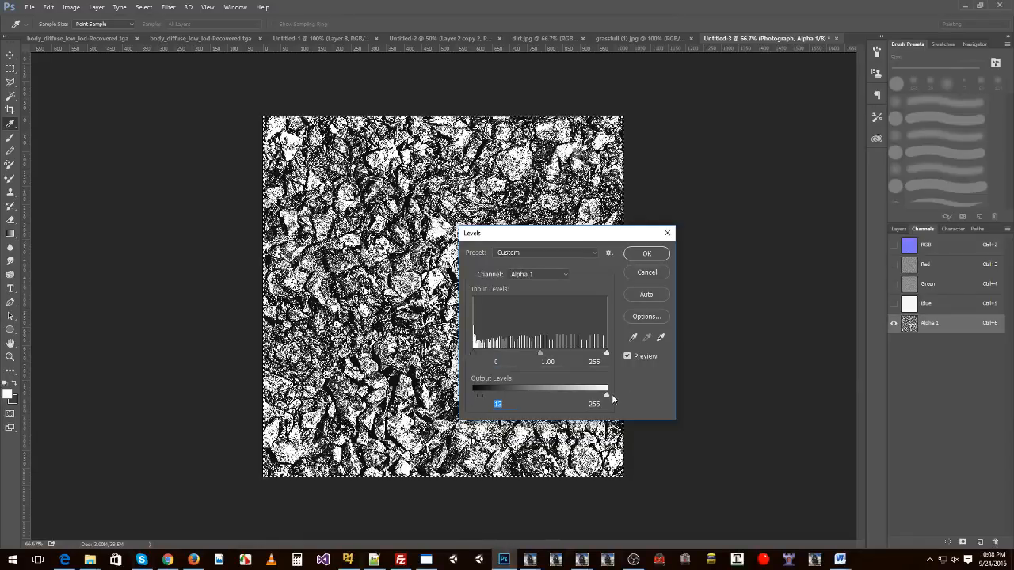
left_click_drag(607, 395, 570, 395)
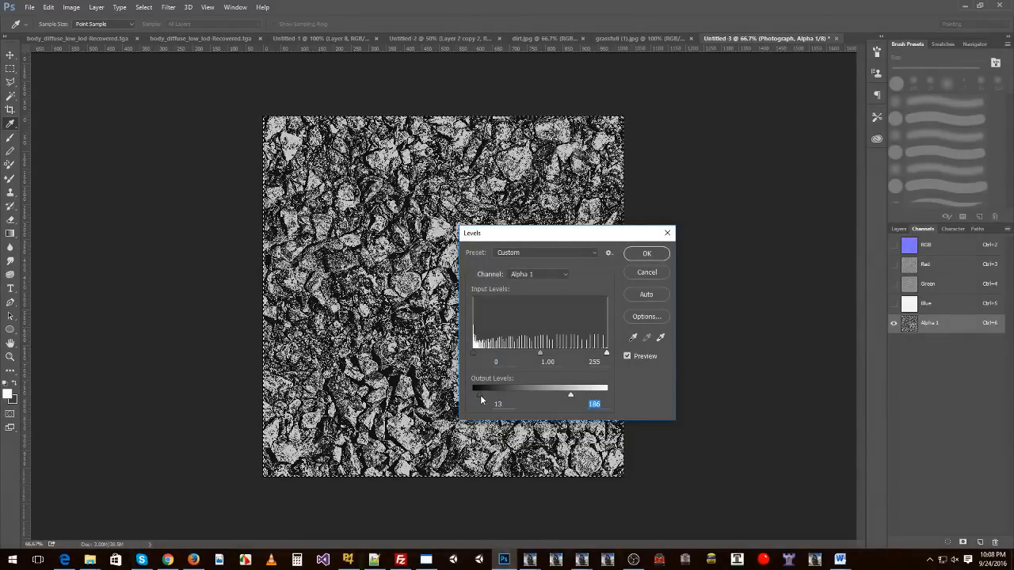
left_click_drag(480, 394, 473, 395)
mouse_move(570, 394)
left_mouse_down()
mouse_move(549, 393)
mouse_move(567, 393)
left_mouse_up()
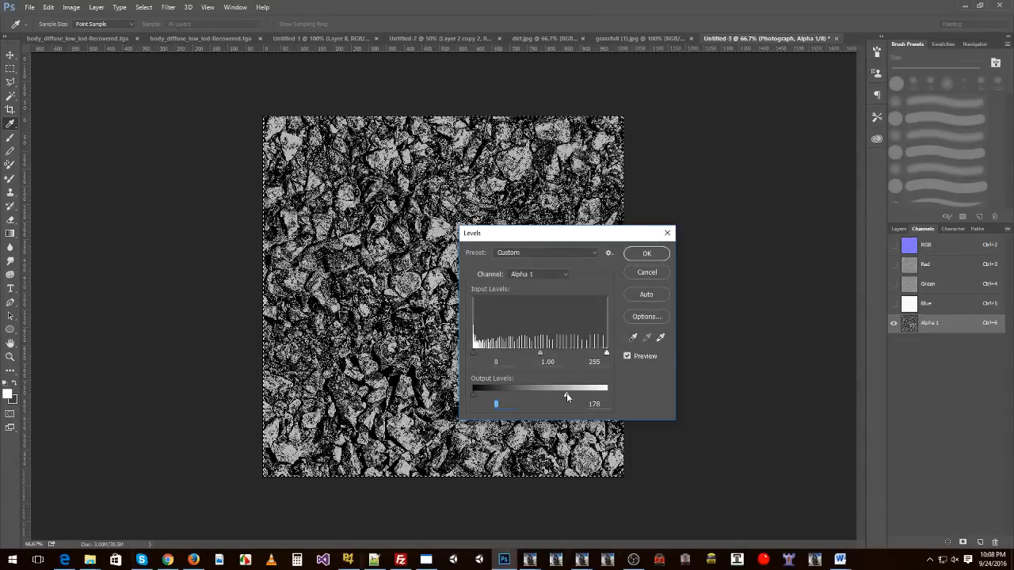
left_click(647, 254)
Select the NORMAL group, compare the normal map with the Alpha 1 channel and return to the RGB composite.
left_click(898, 229)
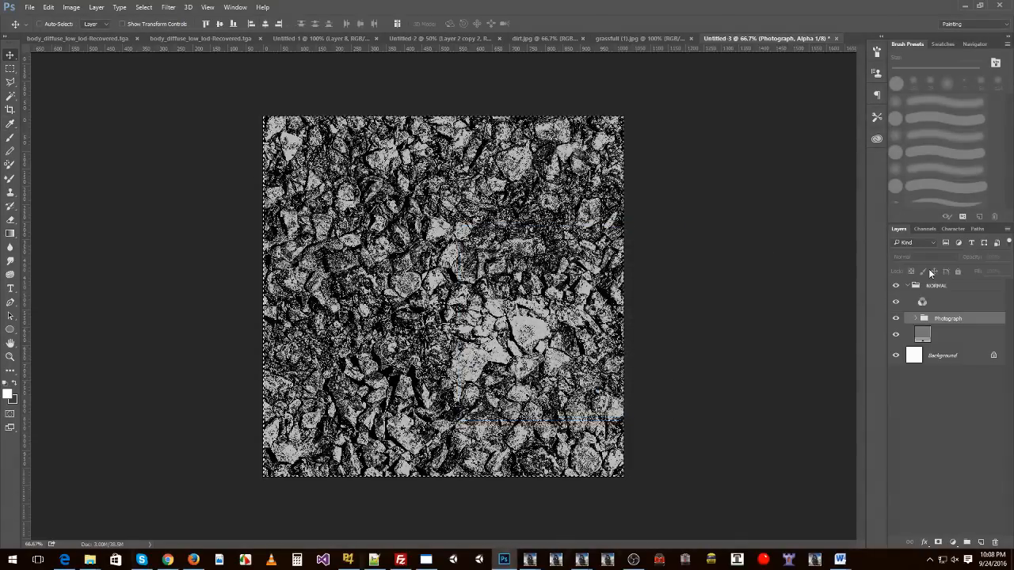
left_click(929, 285)
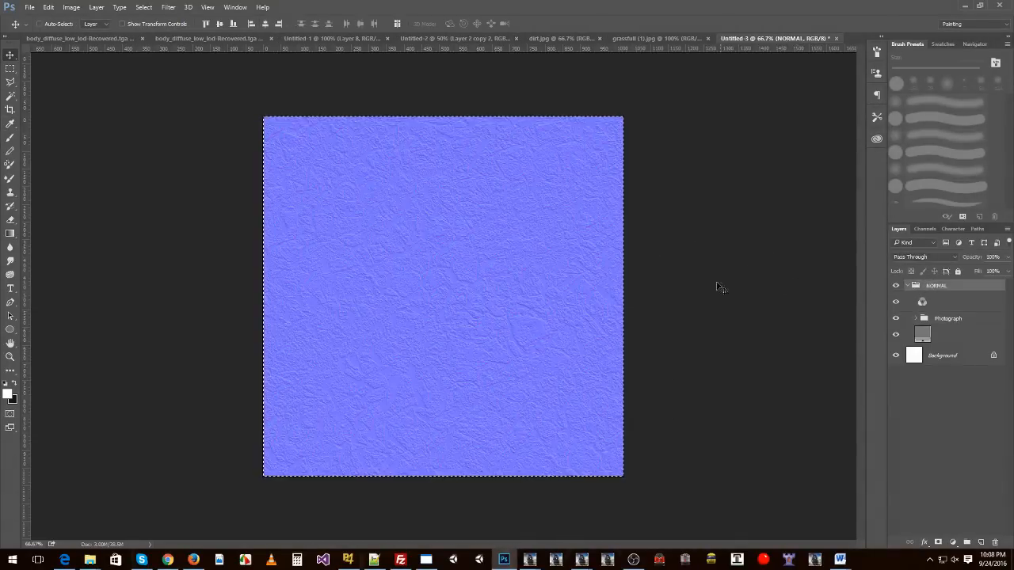
left_click(933, 230)
left_click(911, 324)
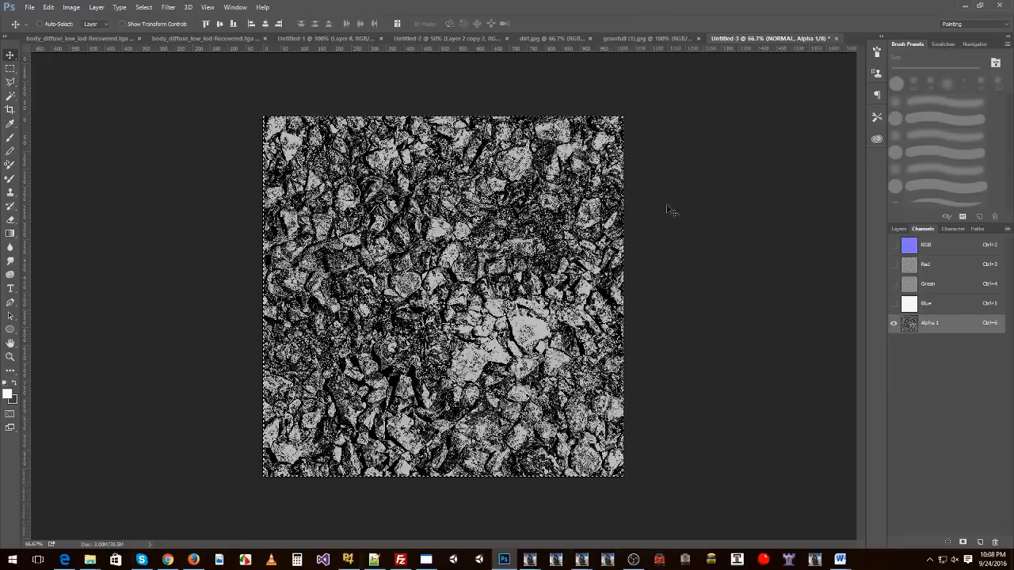
left_click(898, 229)
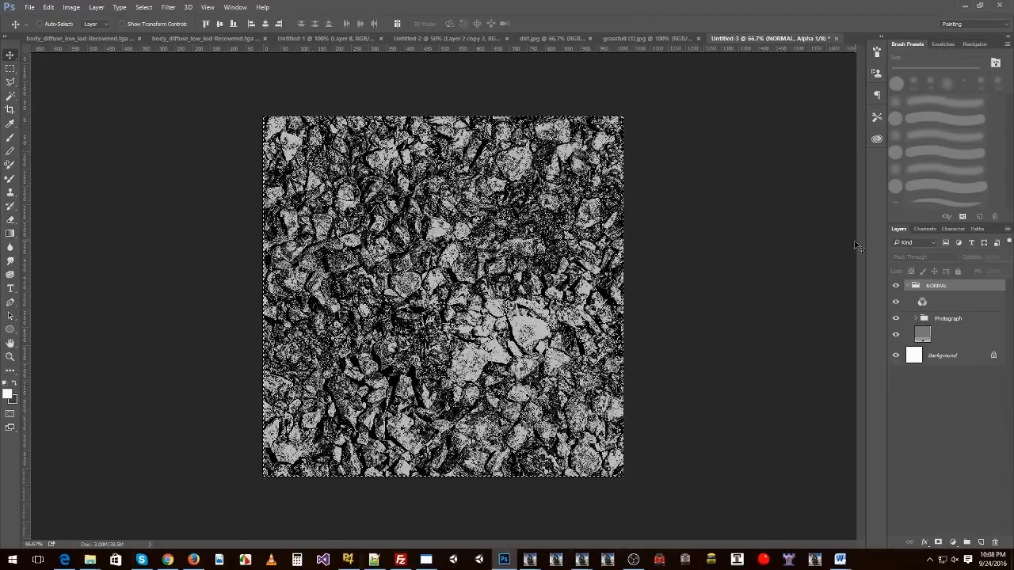
key("ctrl+2")
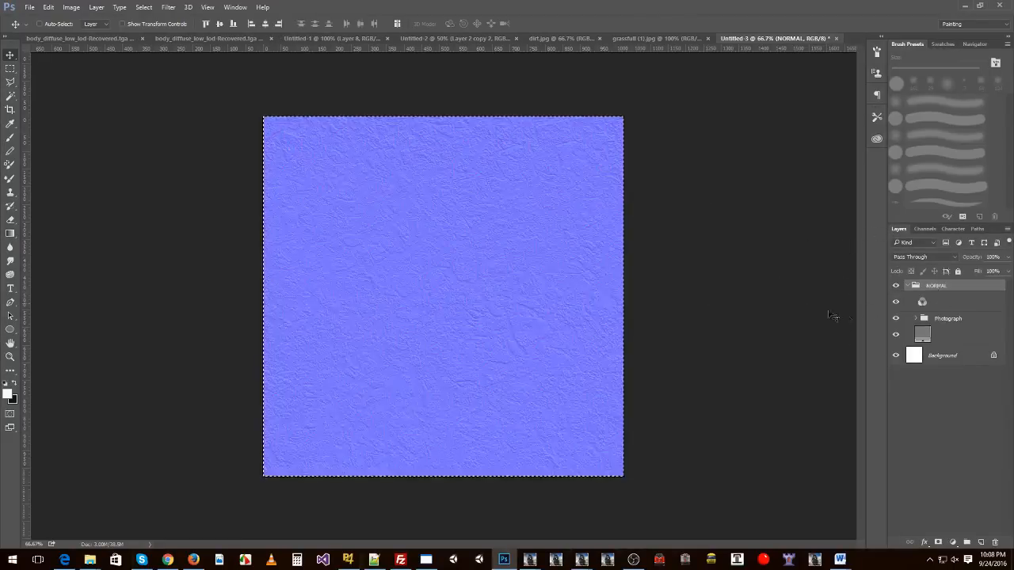
Save a Targa copy over normal.tga in the Ground Texture - Sample folder, with alpha channels at 32 bits/pixel.
key("ctrl+shift+s")
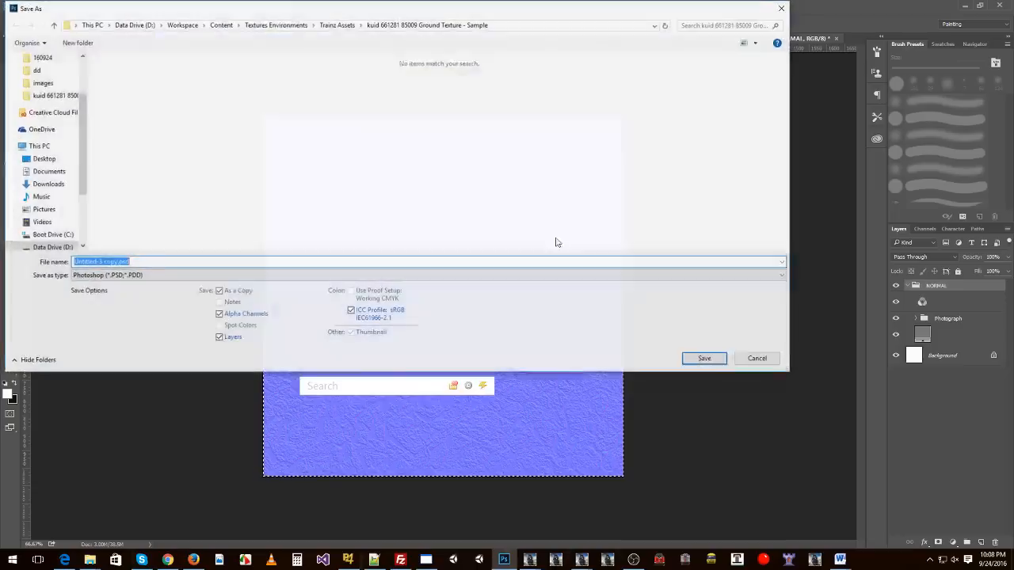
left_click(89, 277)
left_click(158, 441)
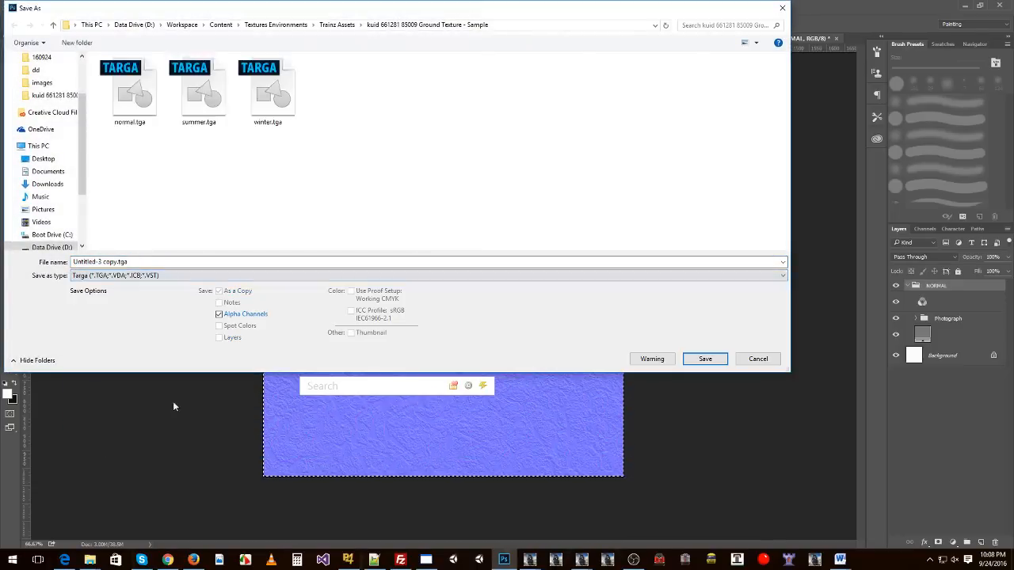
left_click(123, 95)
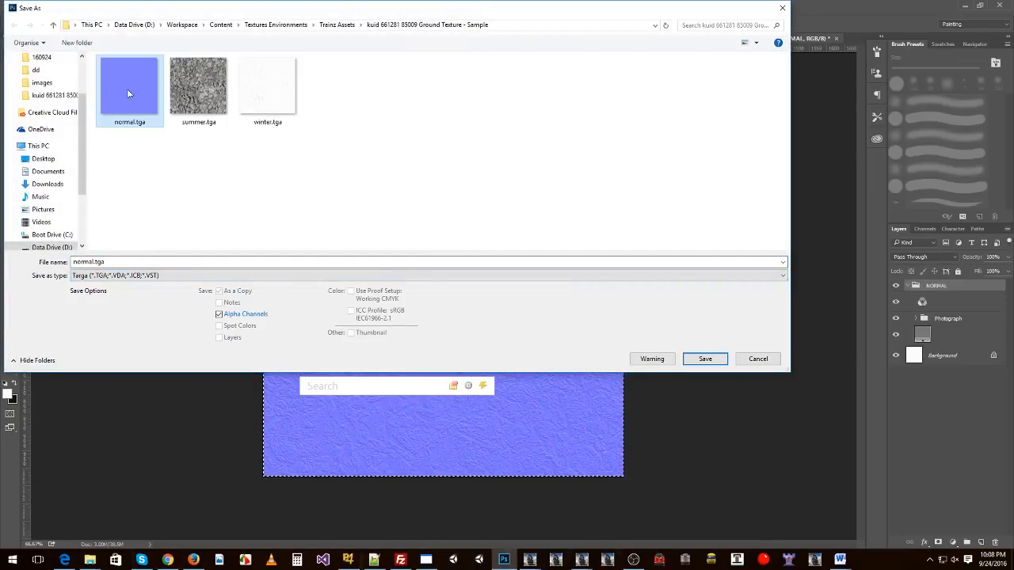
double_click(130, 80)
left_click(537, 280)
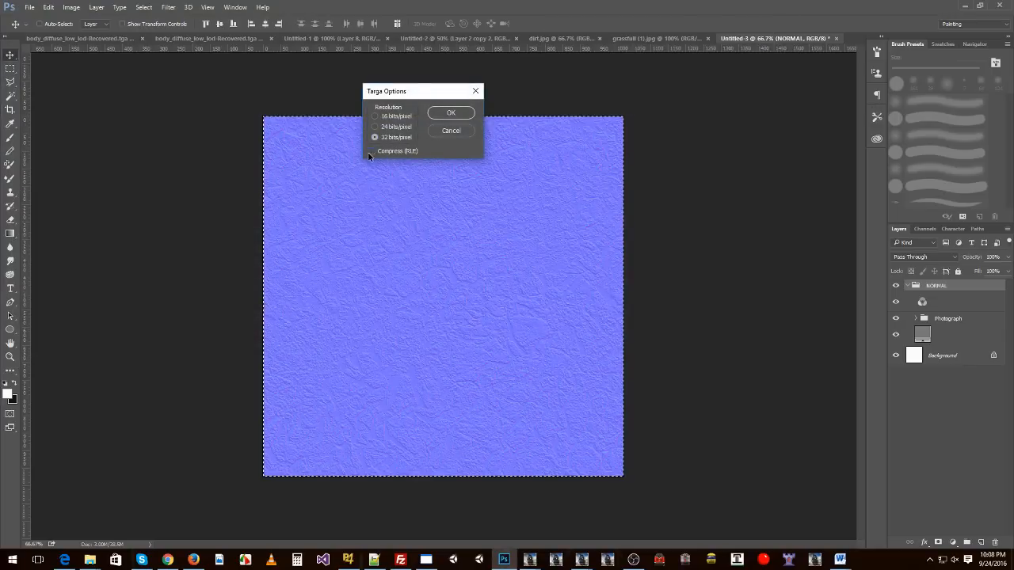
left_click(457, 117)
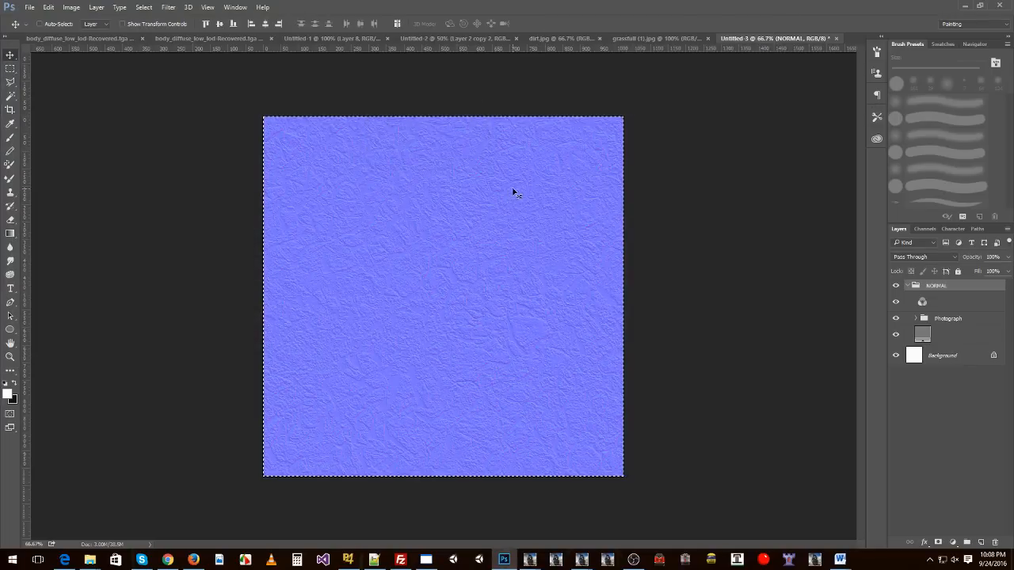
key("alt+Tab")
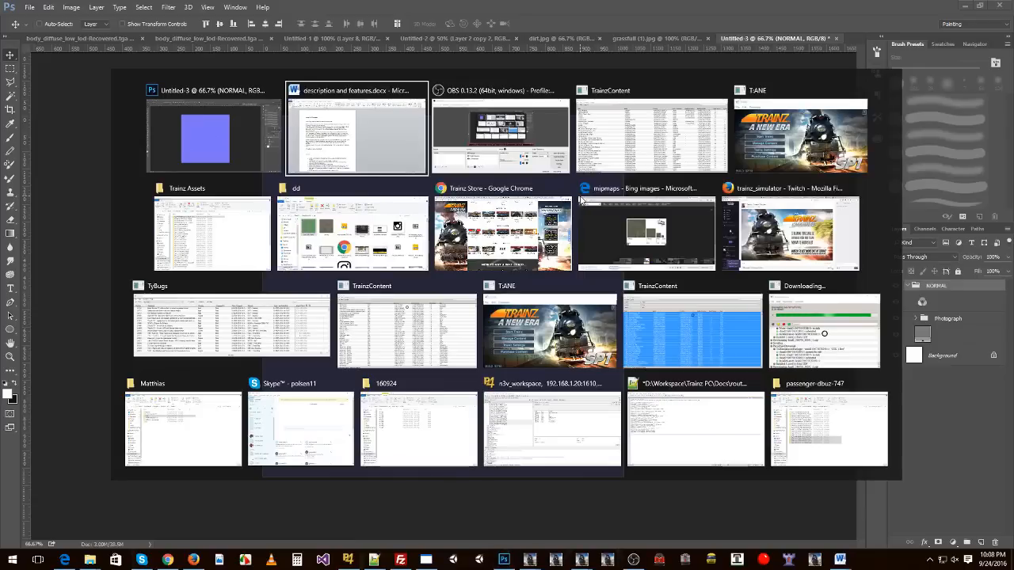
key("alt+shift+Tab")
key("alt+Tab")
key("alt+Tab")
key("alt+Tab")
key("alt+Tab")
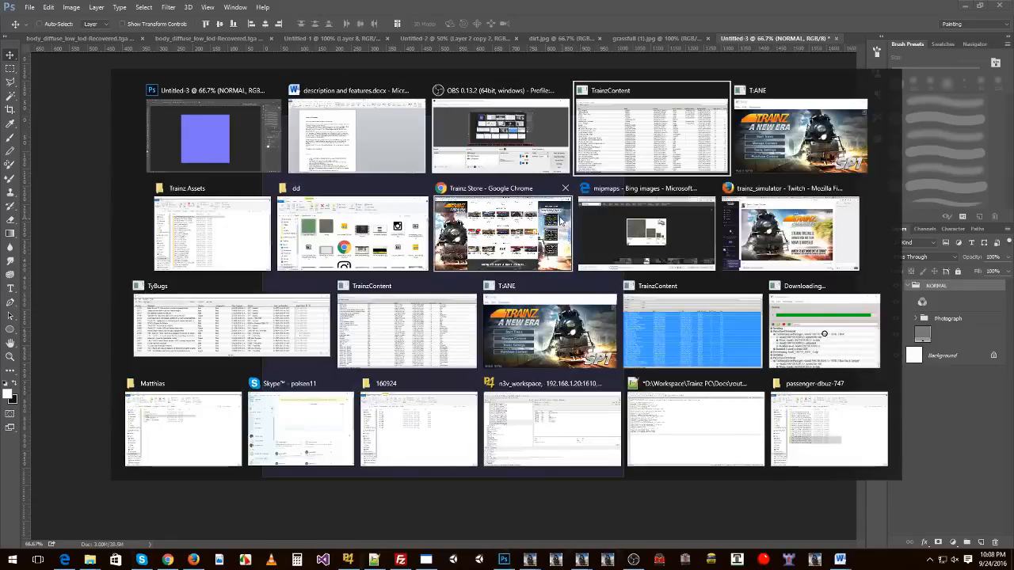
key("alt+shift+Tab")
key("alt+shift+Tab")
key("alt+shift+Tab")
key("alt+shift+Tab")
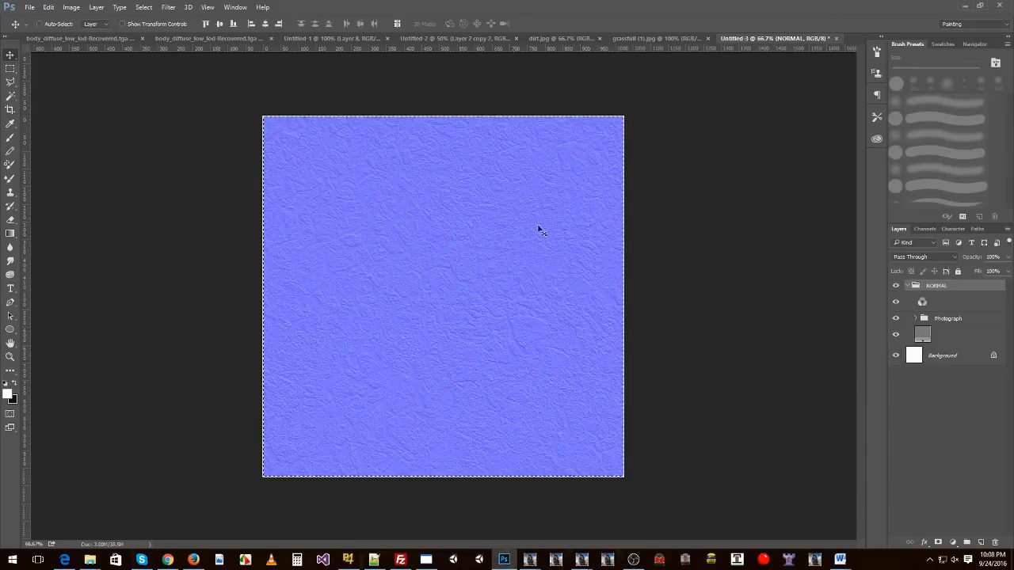
key("alt+Tab")
left_click(230, 234)
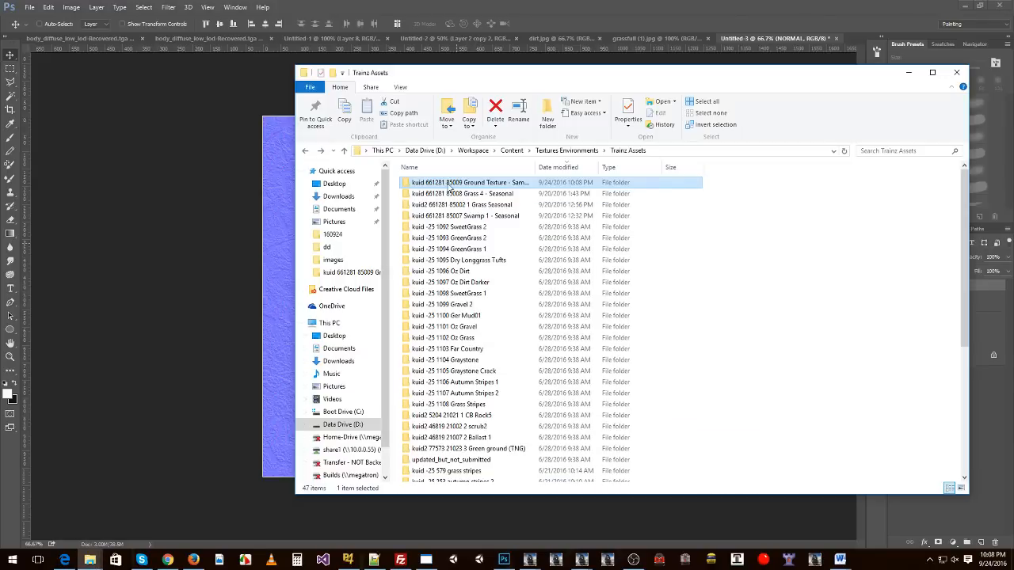
double_click(454, 183)
scroll(658, 277, "up", 3)
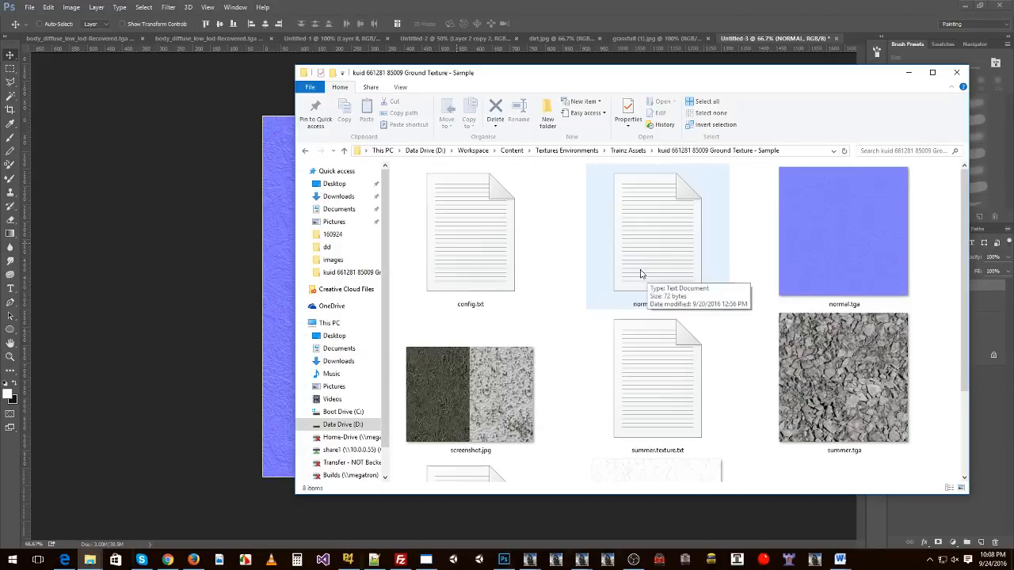
Look over the normal, summer and winter Targa textures and their matching texture.txt files in the asset folder.
left_click(680, 222)
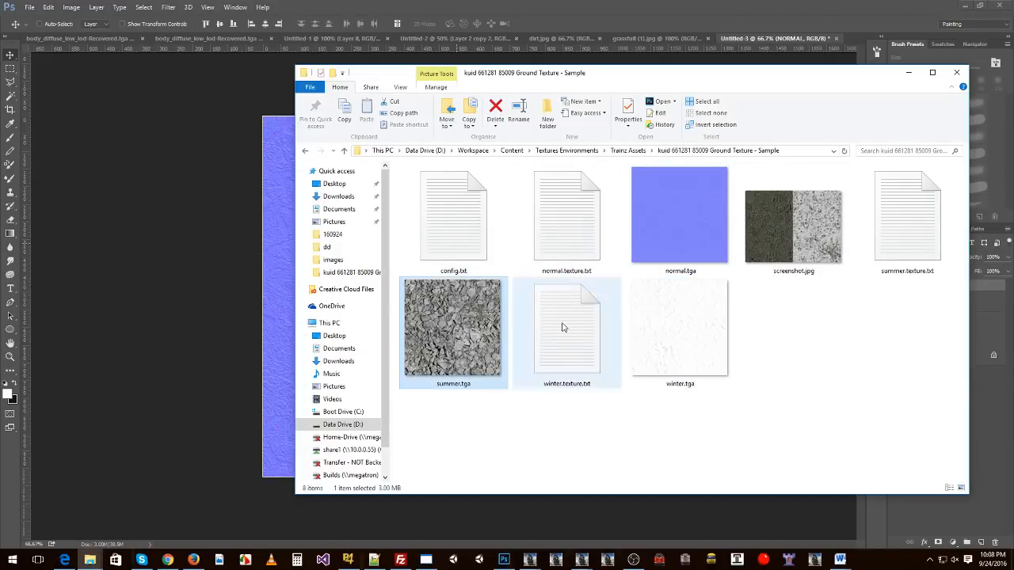
left_click(677, 315)
left_click(564, 225)
left_click(577, 342)
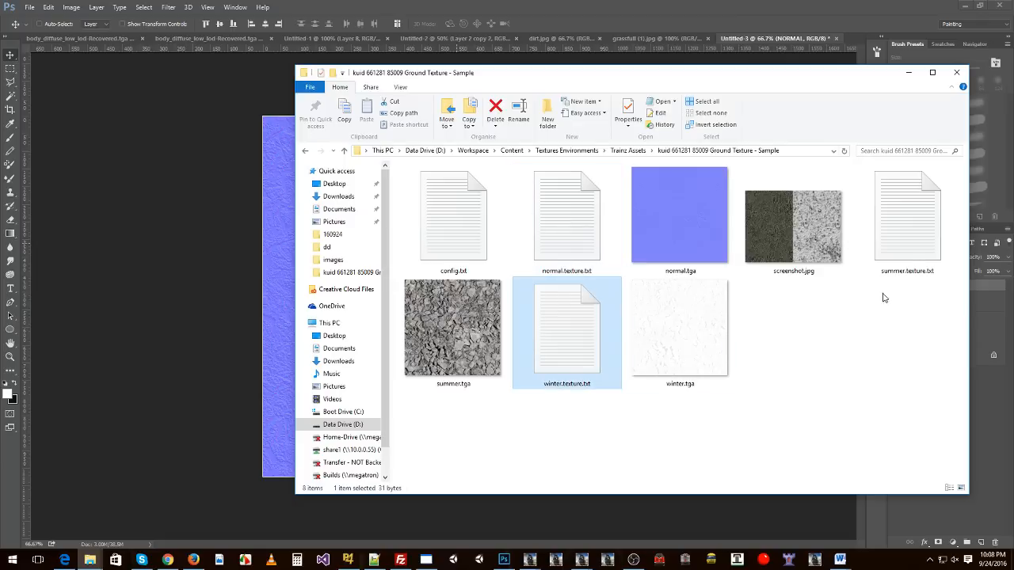
left_click(910, 253)
left_click(575, 221)
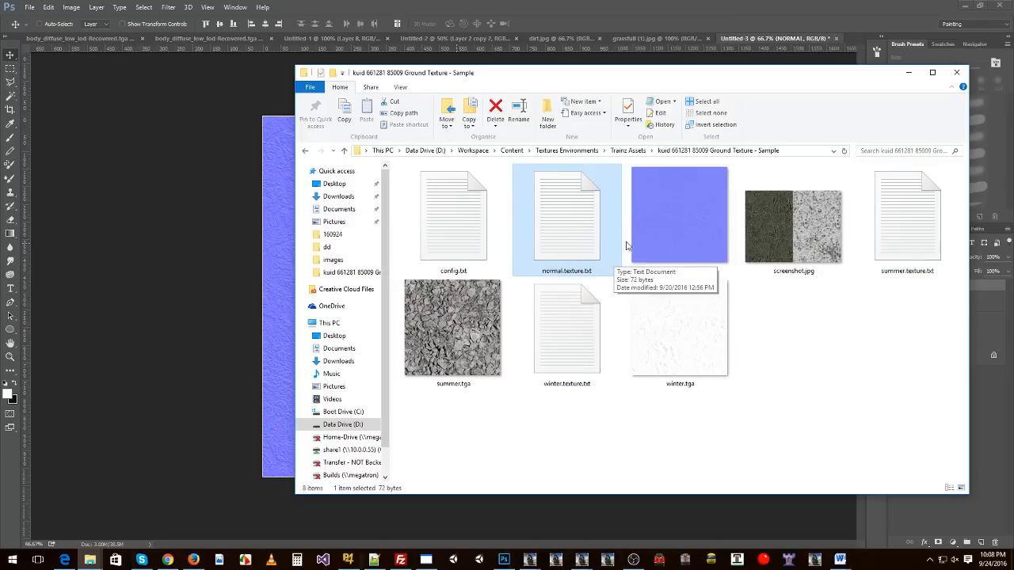
Open normal.texture.txt and examine its Primary, Alpha, Tile and NormalMapHint lines alongside the asset folder.
double_click(569, 253)
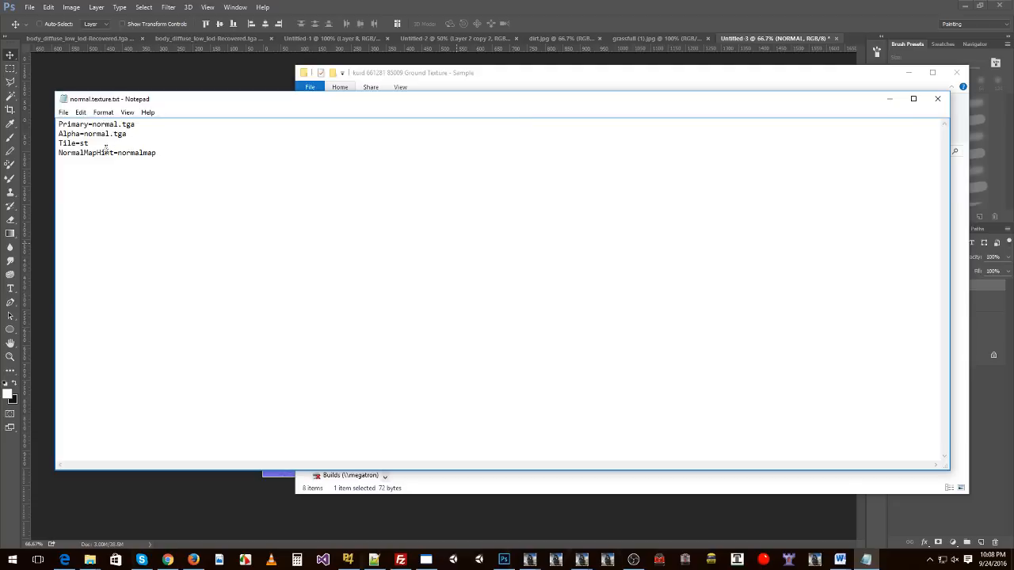
left_click_drag(145, 103, 436, 304)
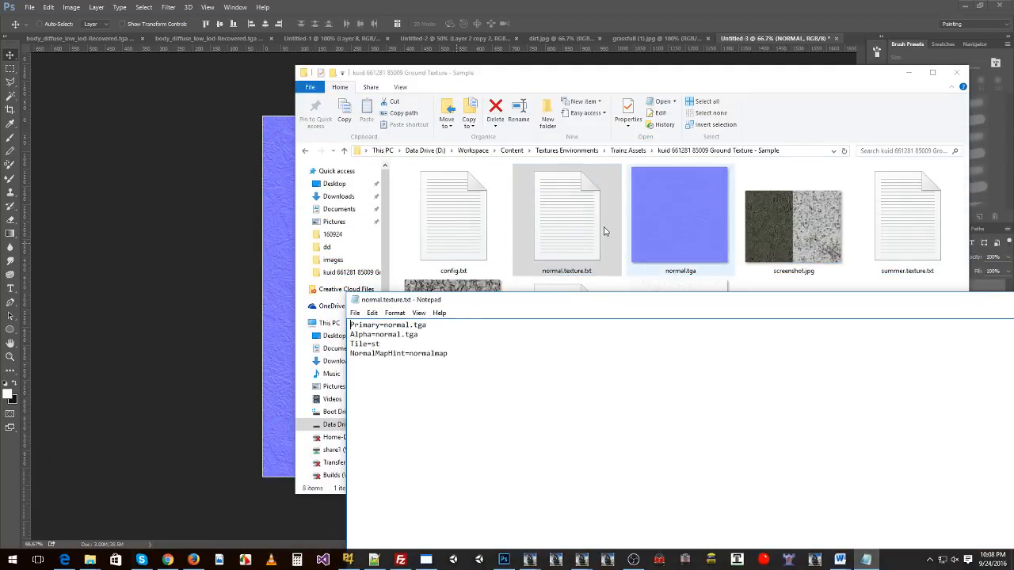
double_click(376, 325)
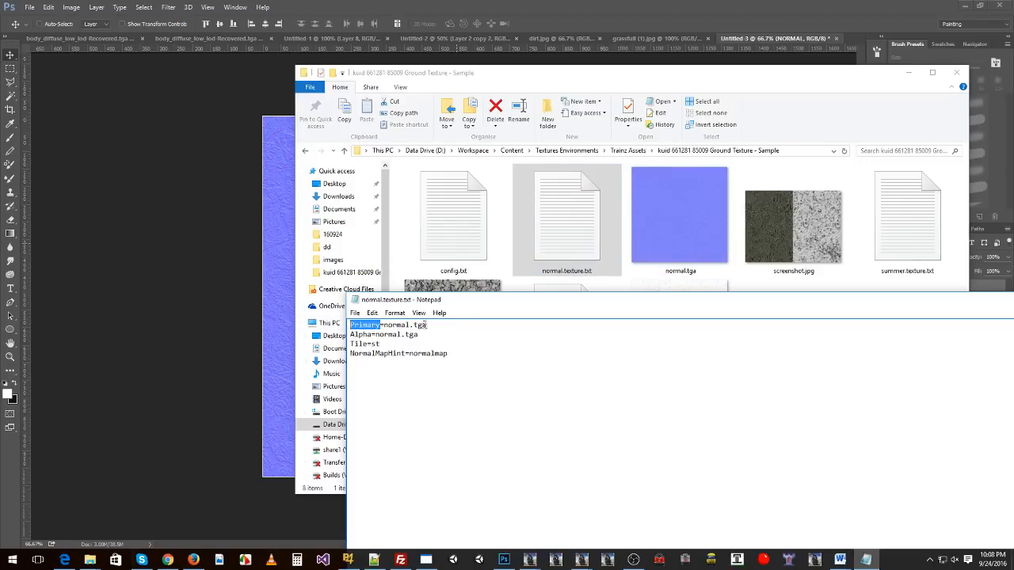
left_click_drag(426, 325, 397, 336)
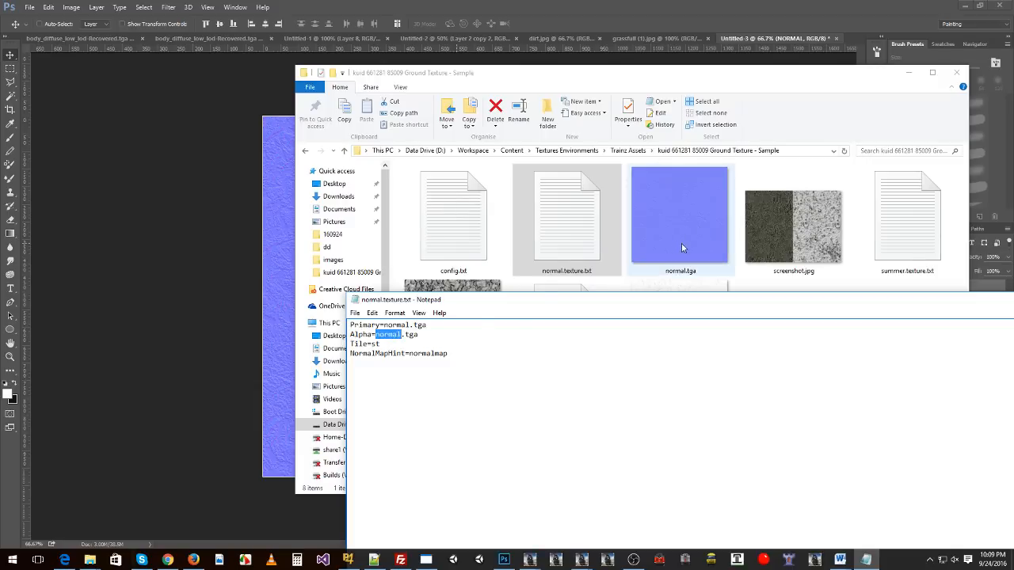
left_click_drag(381, 343, 362, 344)
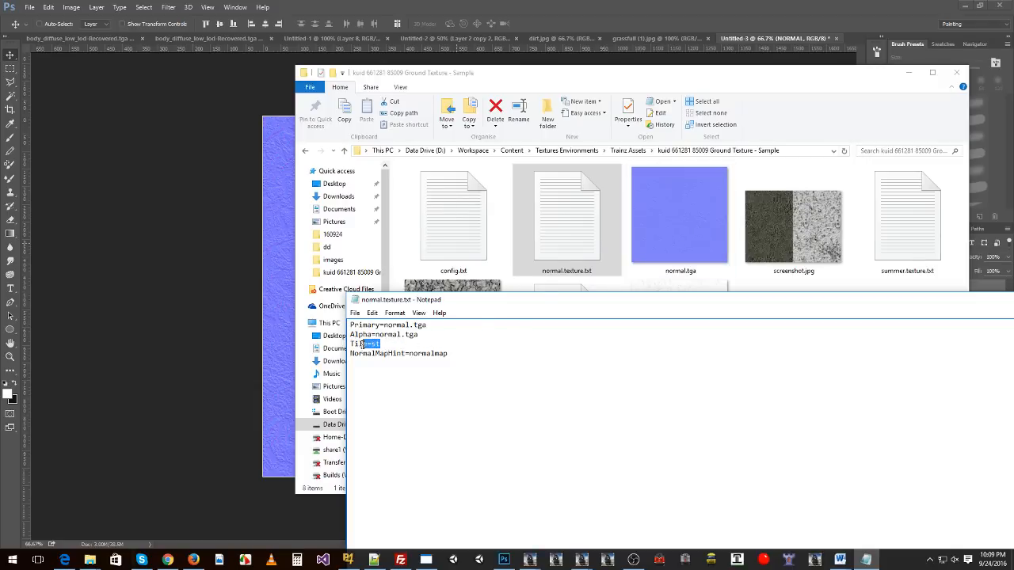
left_click(381, 343)
left_click_drag(456, 353, 381, 358)
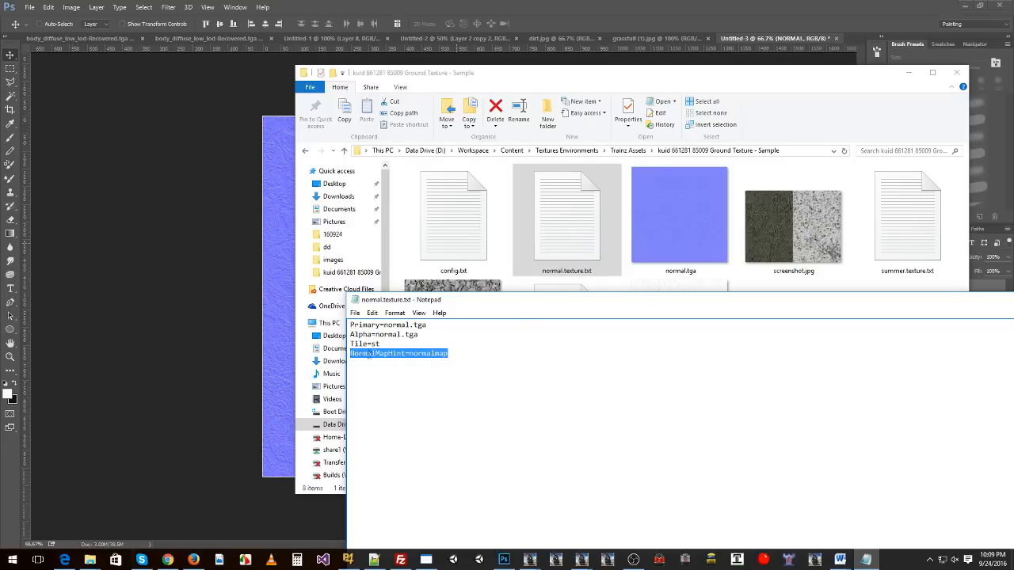
Review the complete block of lines in normal.texture.txt as a whole and close the file.
left_click_drag(573, 303, 430, 209)
left_click_drag(230, 197, 409, 241)
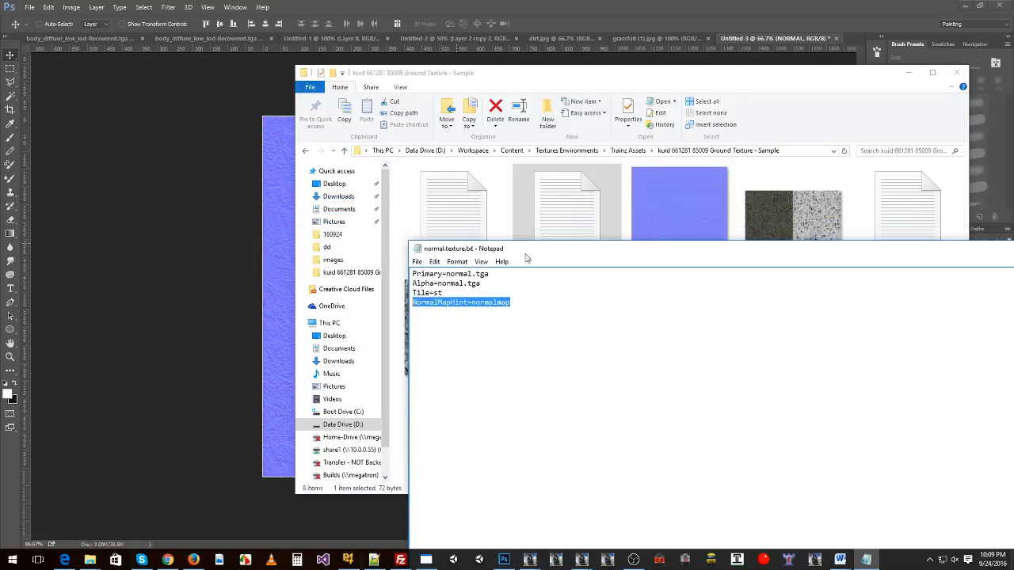
left_click_drag(526, 254, 498, 274)
left_click_drag(566, 261, 505, 294)
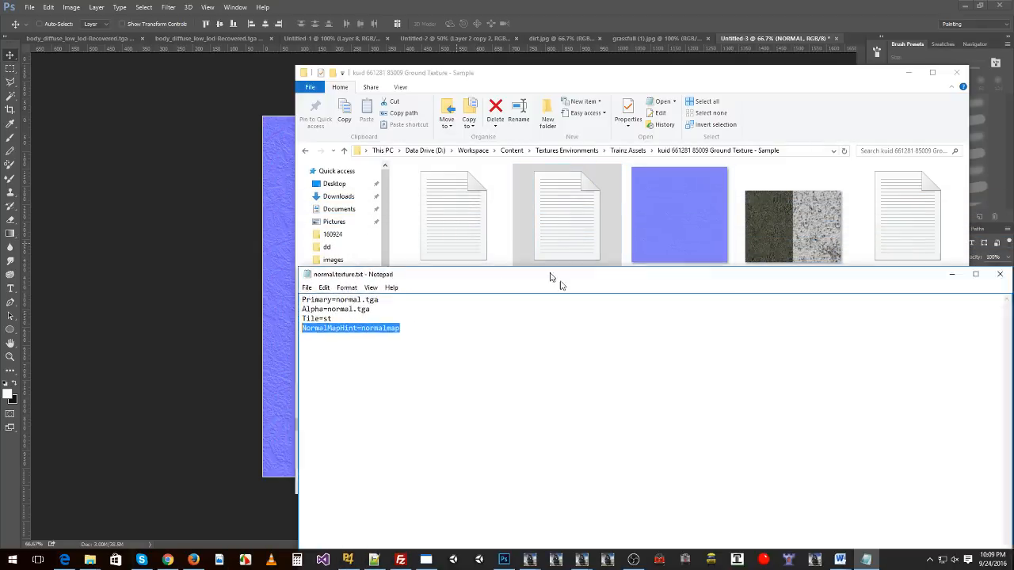
left_click_drag(569, 290, 412, 151)
left_click(269, 214)
left_click_drag(253, 203, 134, 164)
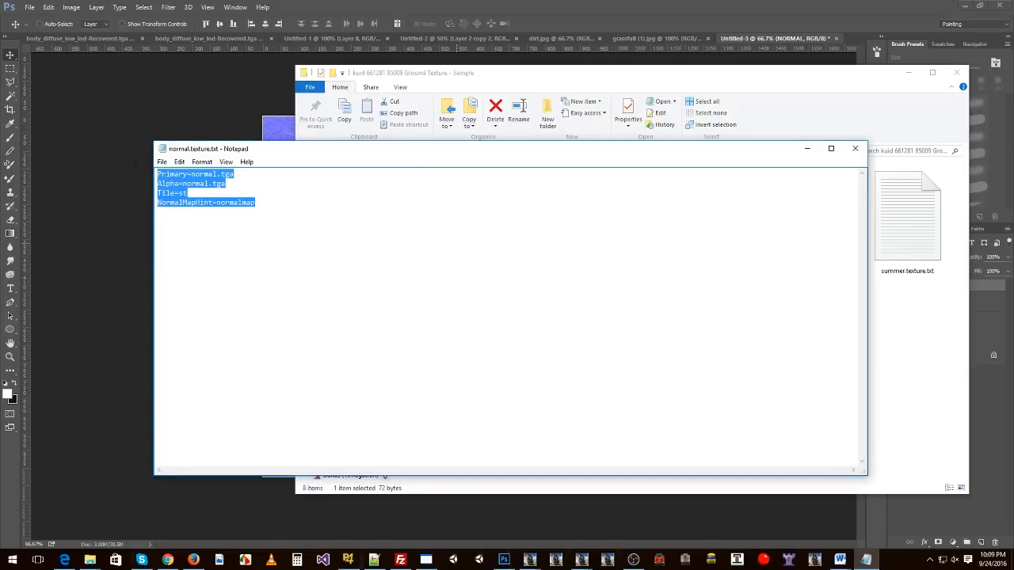
left_click(193, 193)
left_click_drag(313, 149, 336, 167)
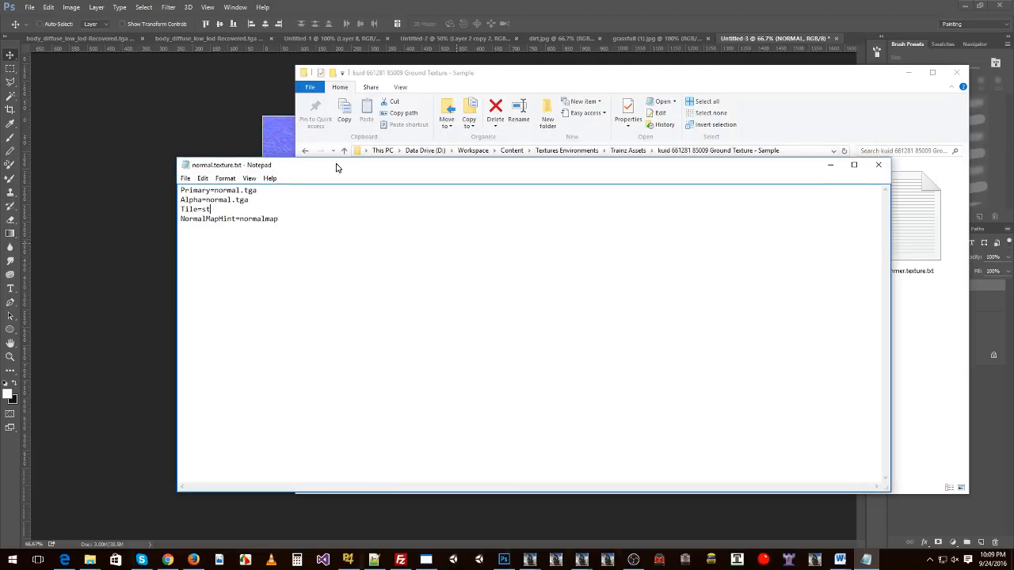
left_click_drag(283, 218, 161, 189)
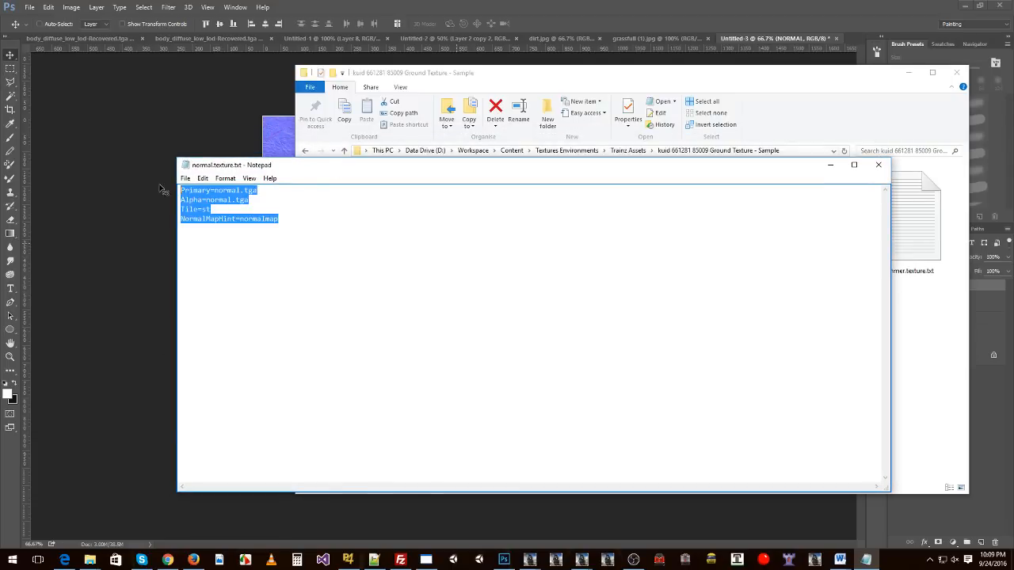
left_click(878, 164)
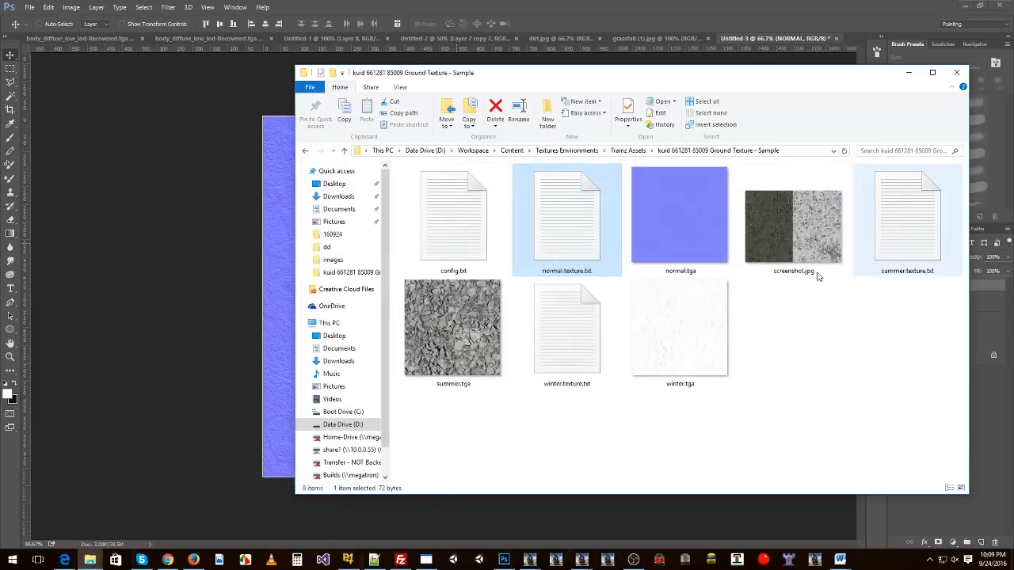
Go through the folder's files from normal.texture.txt to winter.tga, matching each texture.txt file with its Targa image.
left_click(581, 245)
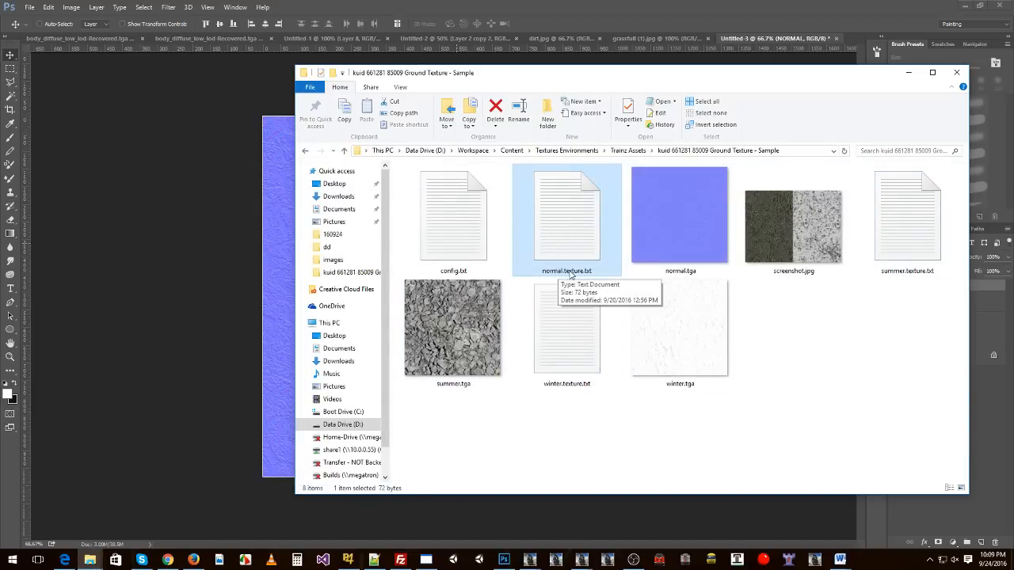
key("Right")
key("Right")
key("Right")
key("Right")
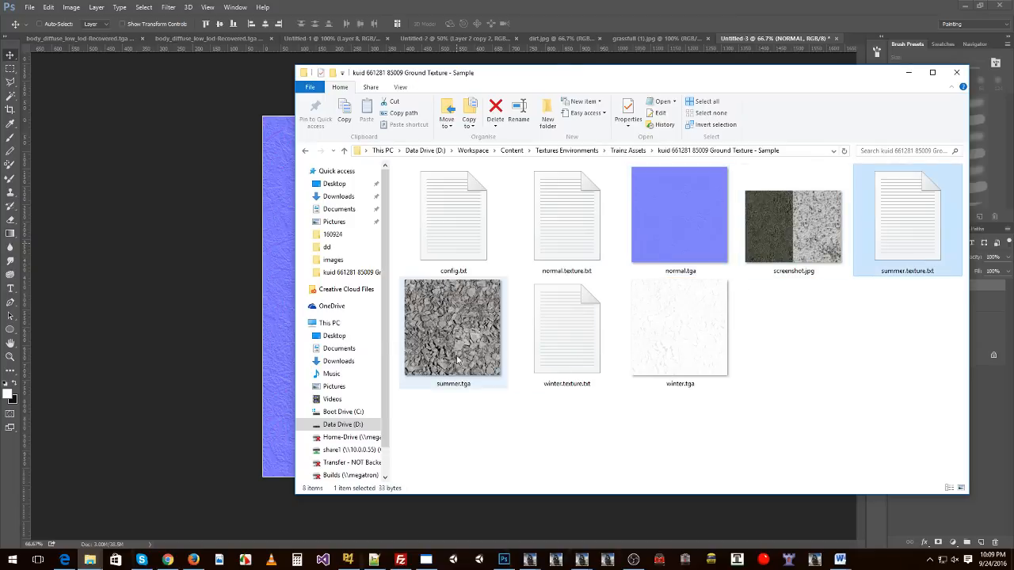
key("Right")
key("Right")
type("su")
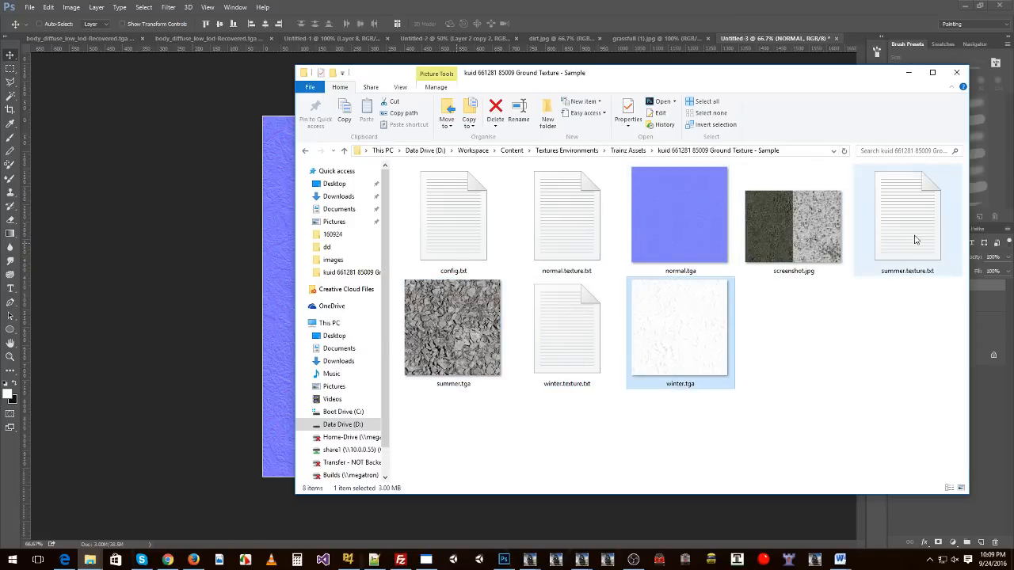
left_click(415, 368)
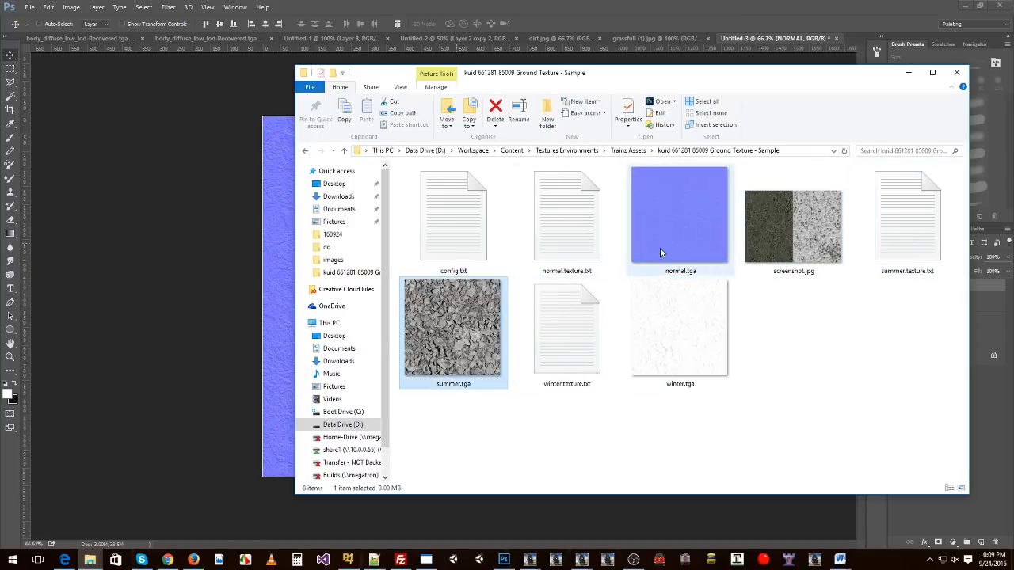
View screenshot.jpg in the image viewer and return to the asset folder.
double_click(748, 261)
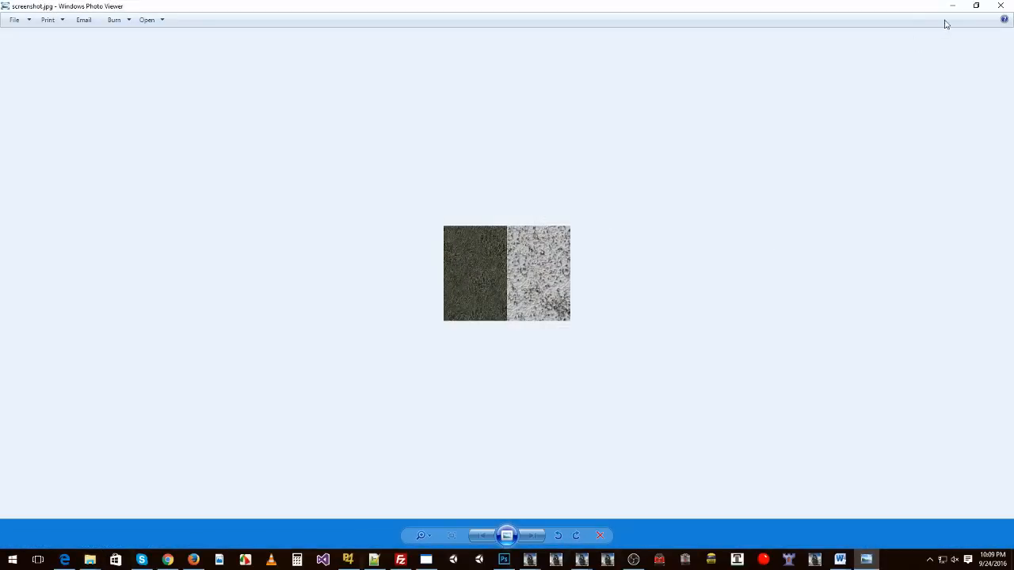
left_click(1000, 5)
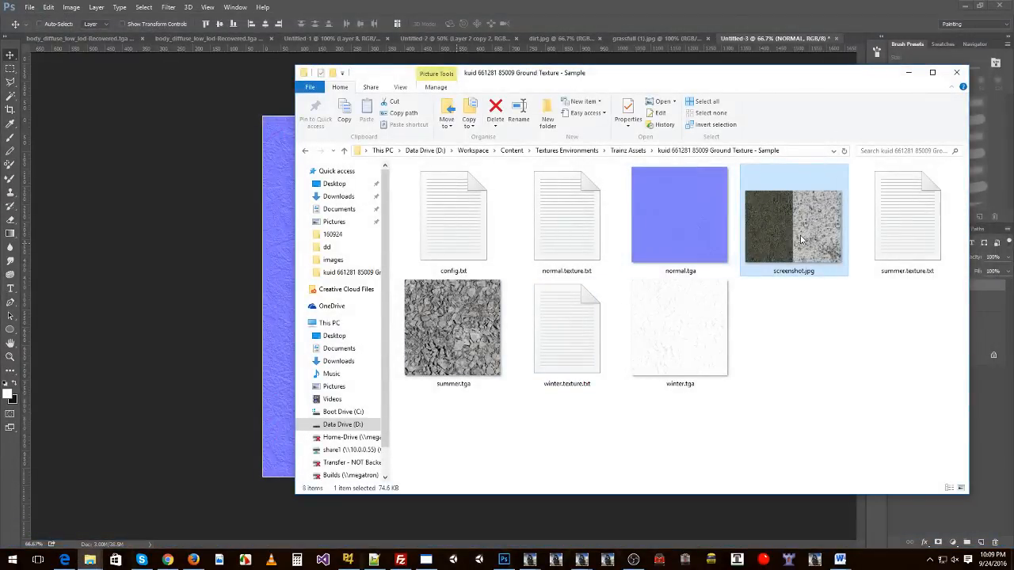
mouse_move(801, 237)
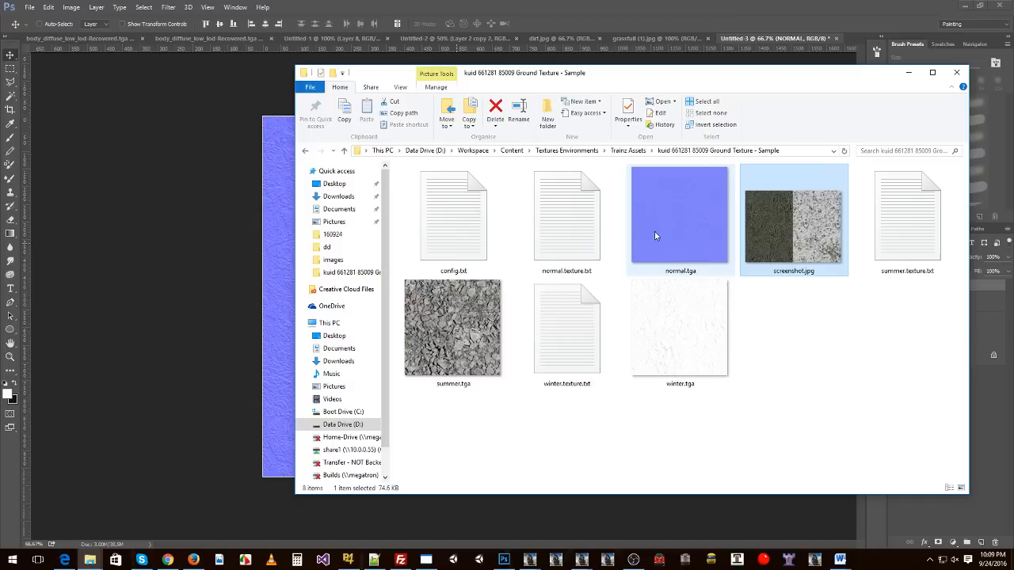
mouse_move(562, 241)
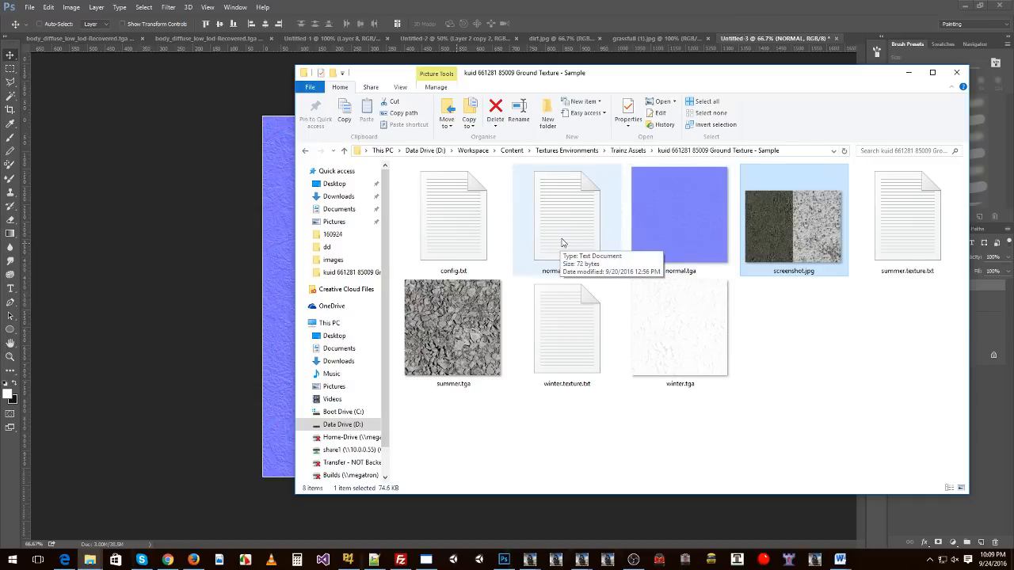
Open config.txt and examine the kuid, username and kind entries of the ground texture asset.
left_click(478, 239)
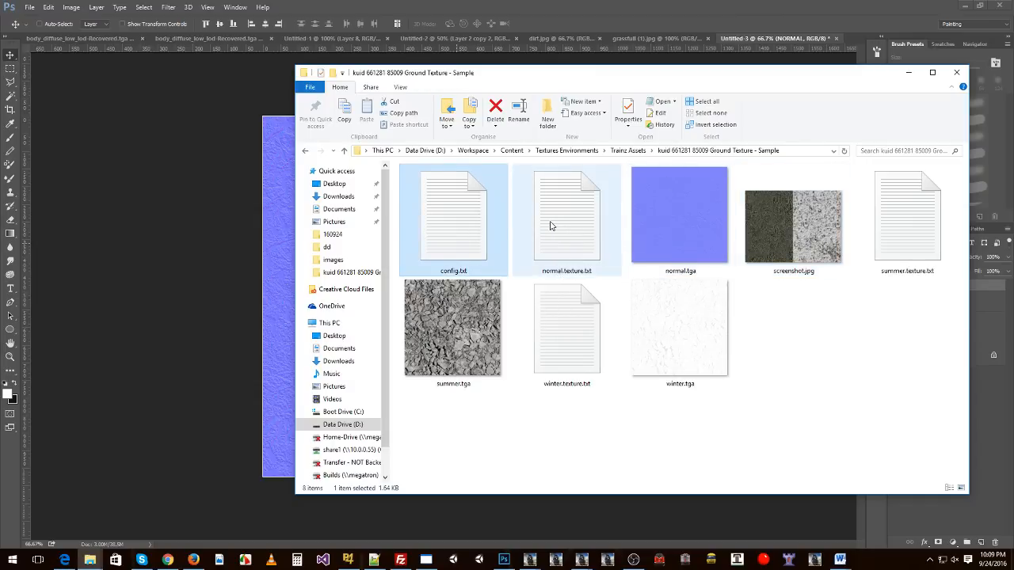
mouse_move(449, 276)
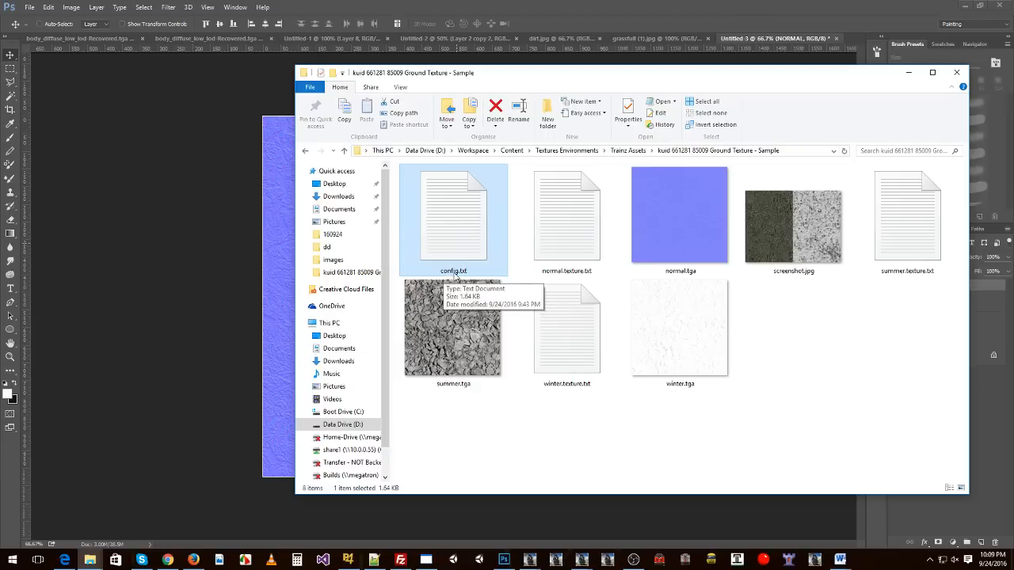
double_click(451, 245)
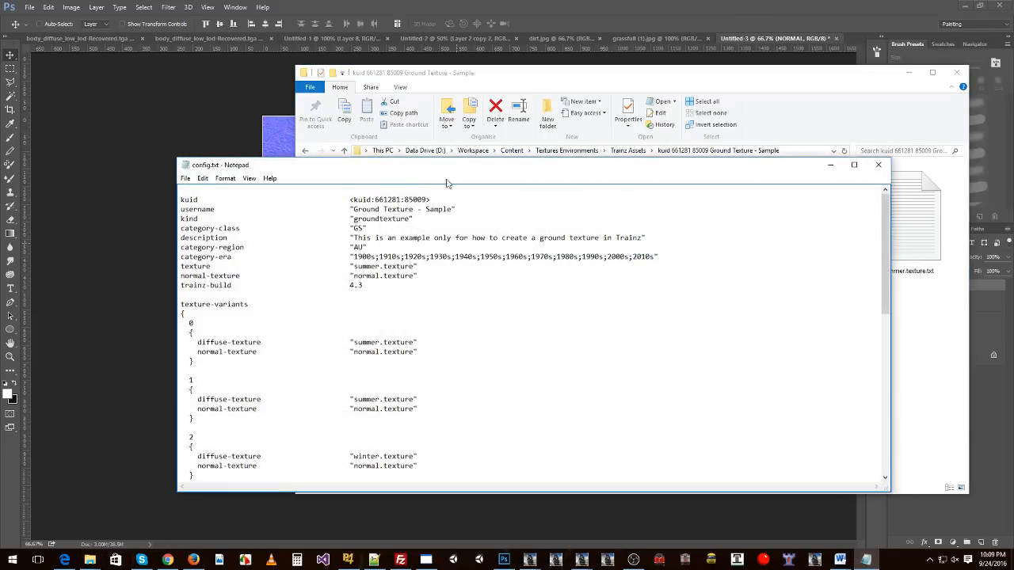
left_click_drag(438, 159, 324, 107)
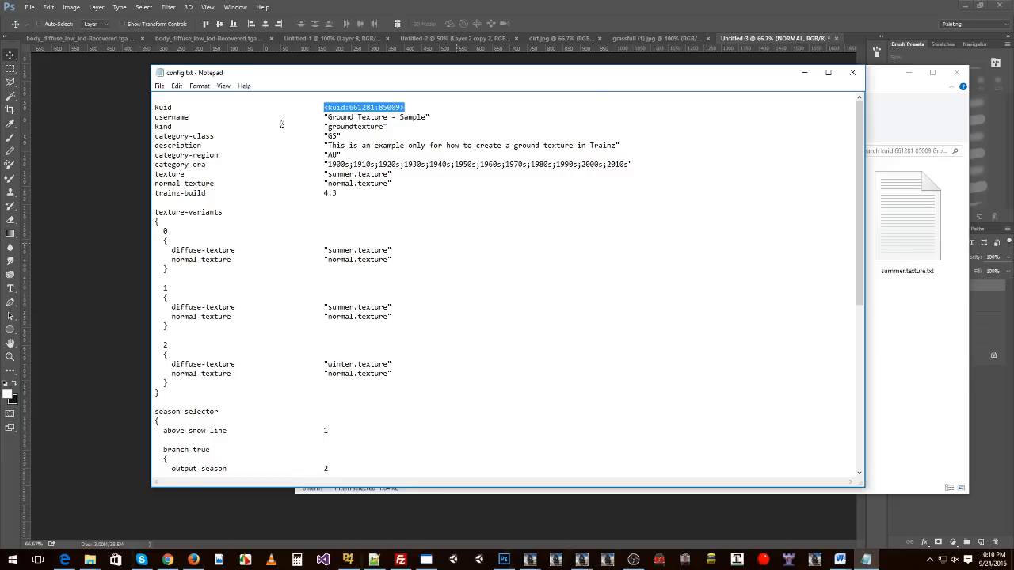
double_click(181, 119)
left_click(358, 117)
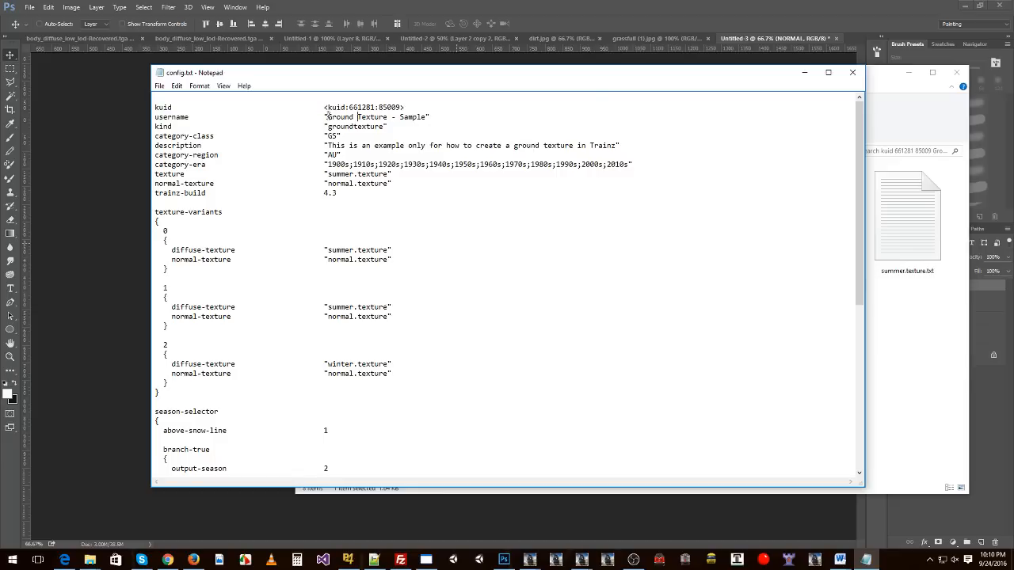
left_click_drag(328, 116, 424, 116)
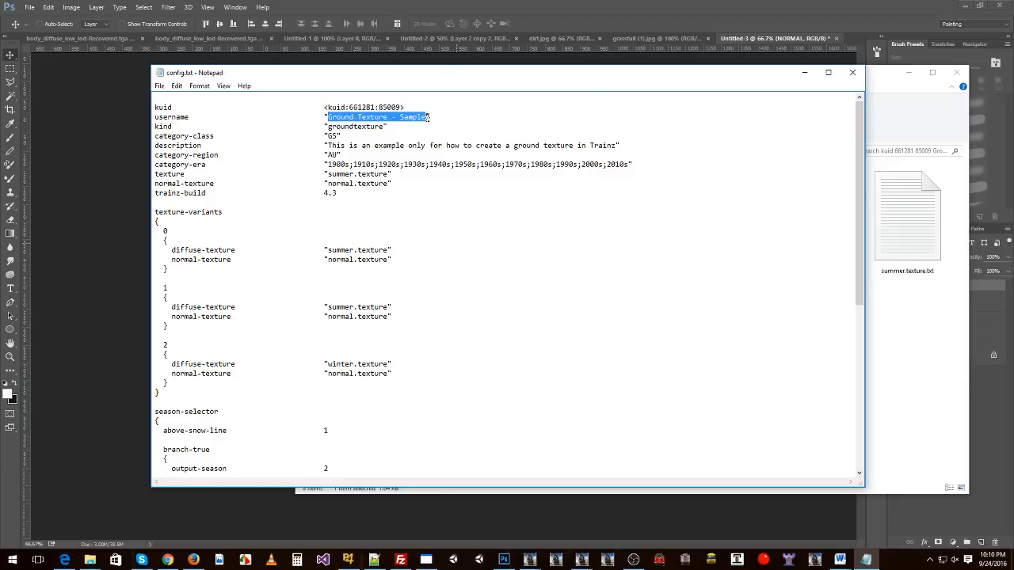
left_click_drag(172, 127, 155, 127)
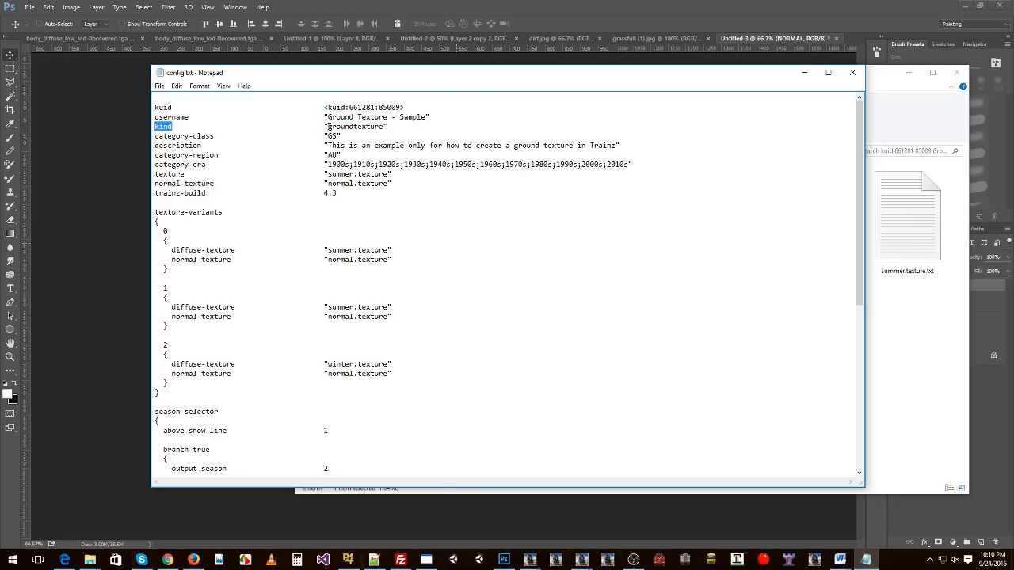
mouse_move(328, 127)
left_mouse_down()
mouse_move(385, 126)
mouse_move(330, 128)
left_mouse_up()
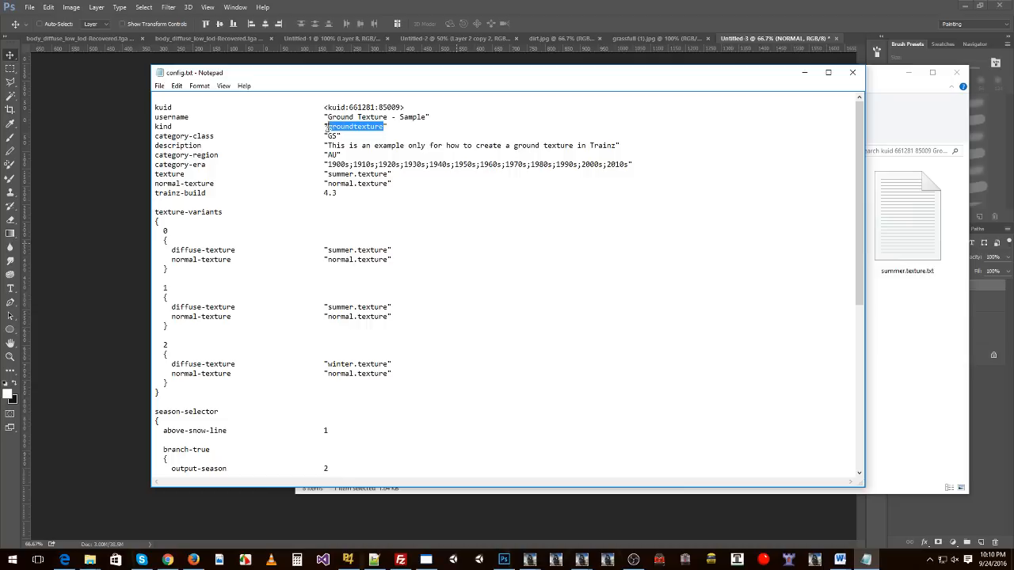
Examine the category-class entry and its value in config.txt.
left_click_drag(173, 128, 215, 136)
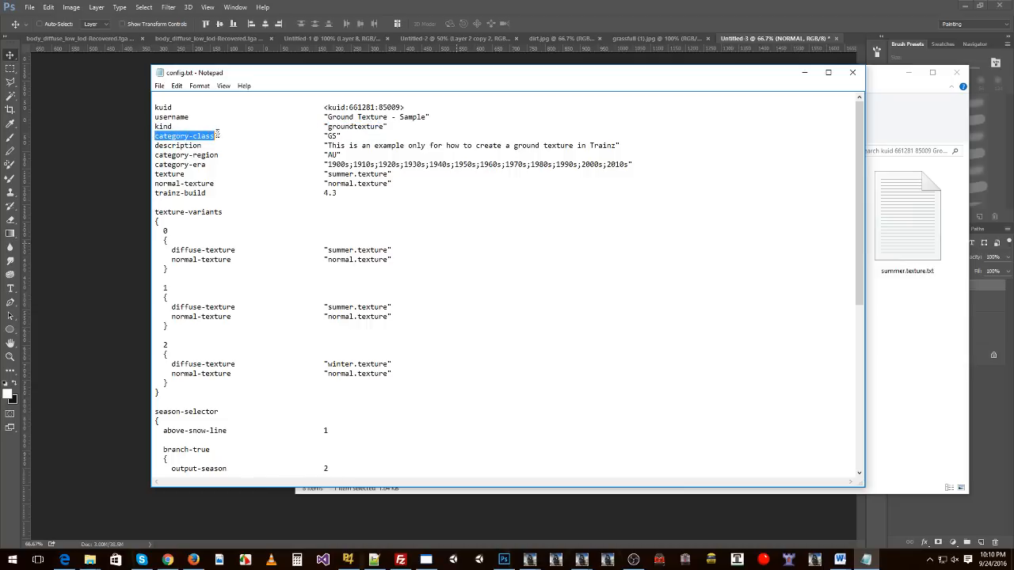
left_click_drag(326, 136, 337, 136)
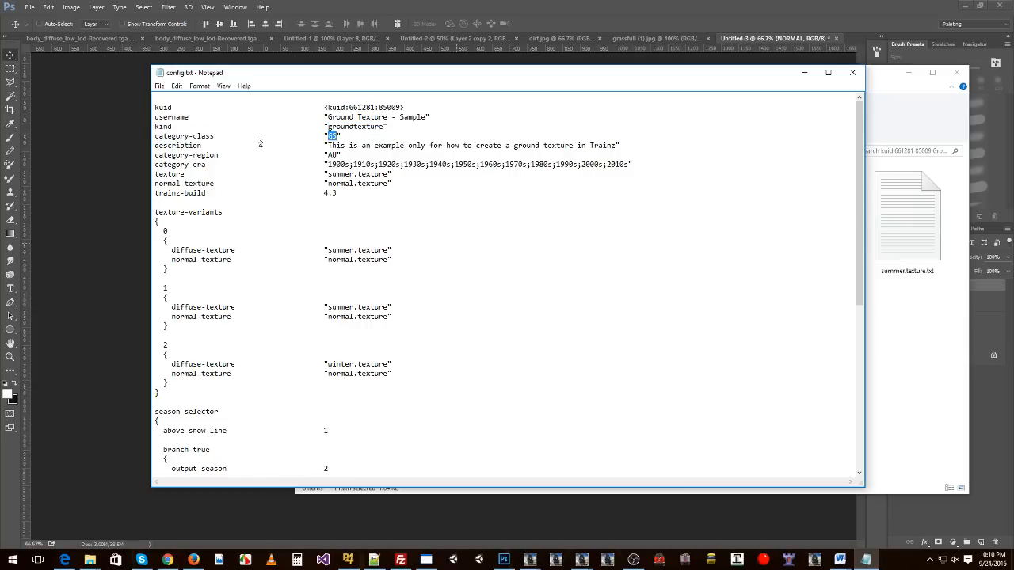
left_click_drag(216, 136, 145, 139)
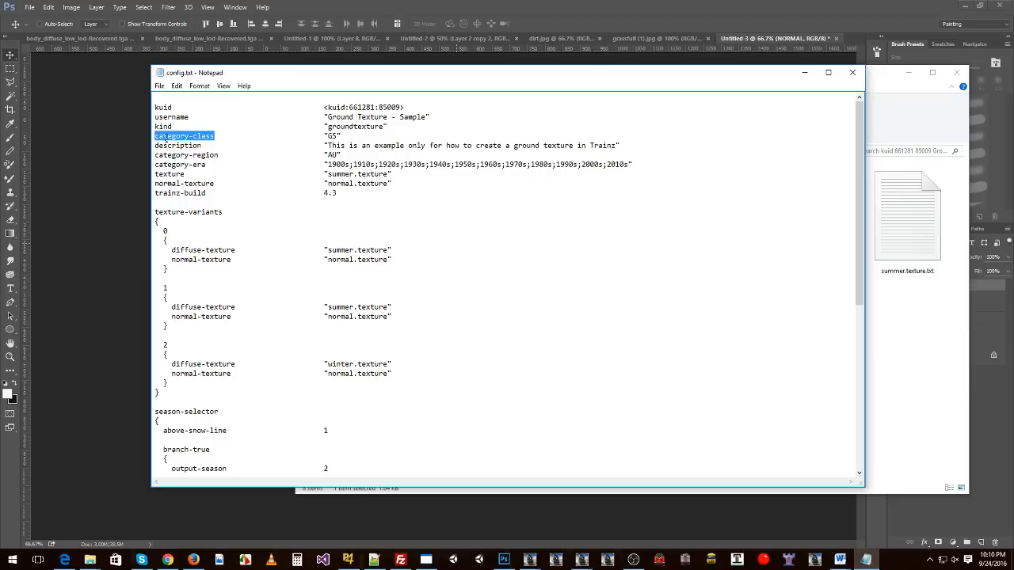
left_click_drag(328, 136, 337, 137)
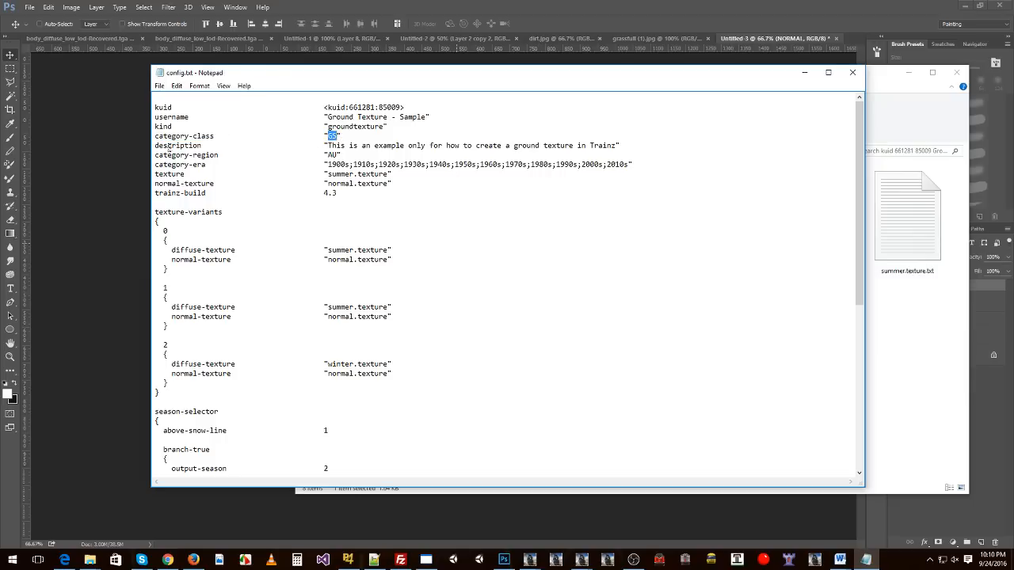
Examine the description and category-region entries in config.txt.
left_click_drag(154, 146, 631, 142)
left_click(588, 146)
left_click_drag(153, 156, 222, 155)
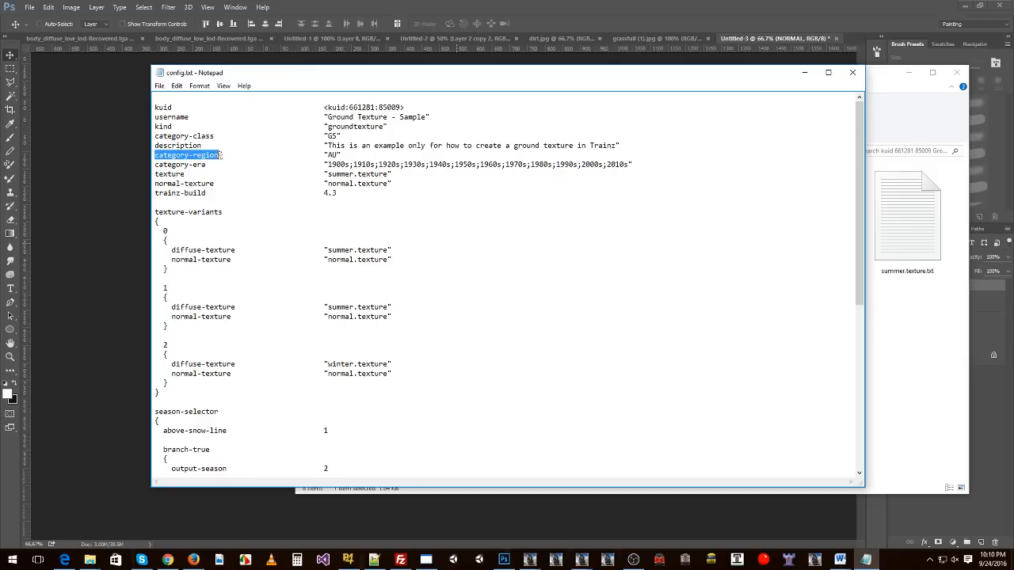
double_click(329, 156)
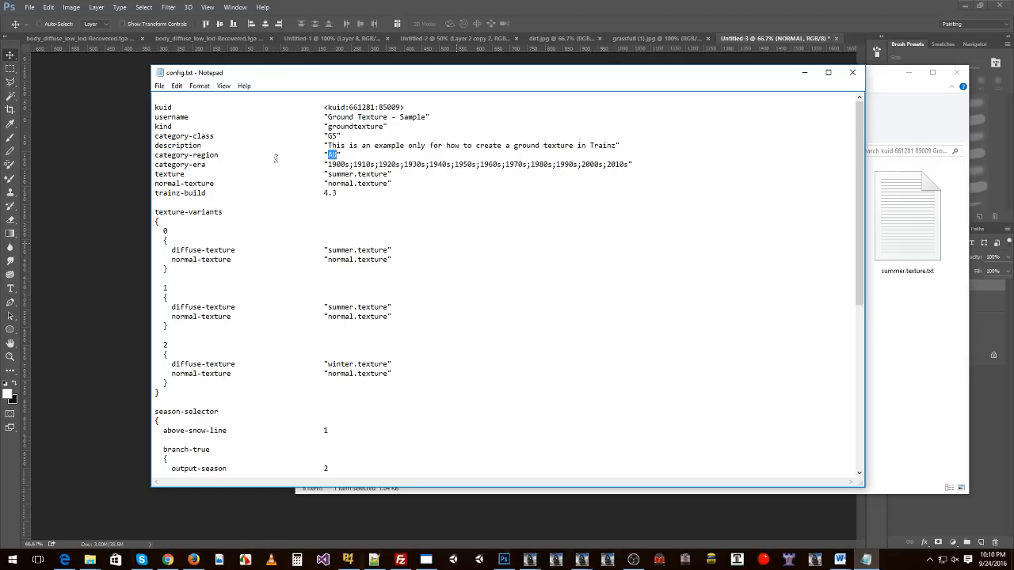
Examine the category-era entry and its list of decades in config.txt.
left_click_drag(347, 155, 204, 164)
left_click_drag(328, 164, 347, 164)
left_click_drag(630, 164, 327, 165)
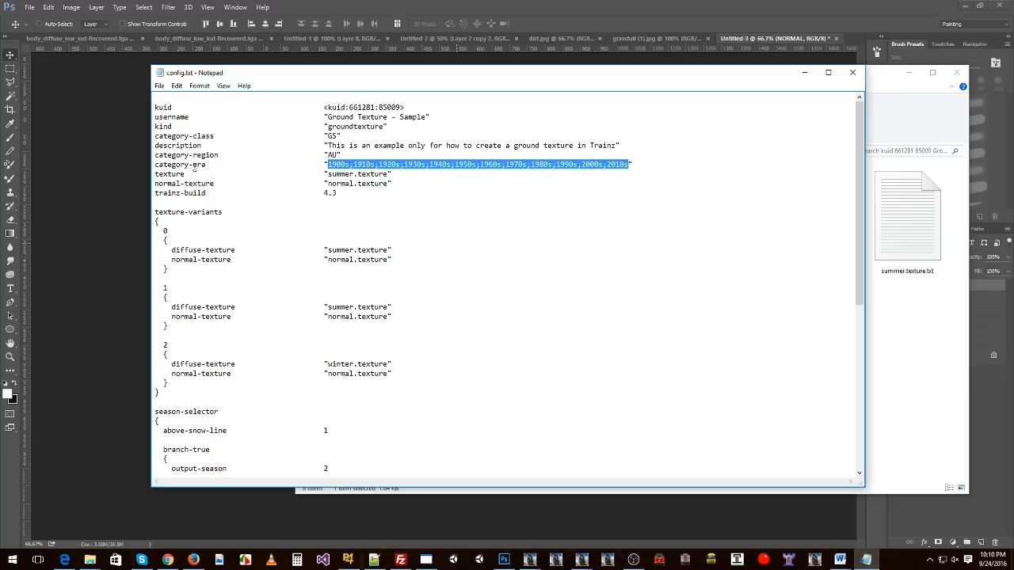
left_click_drag(154, 163, 636, 162)
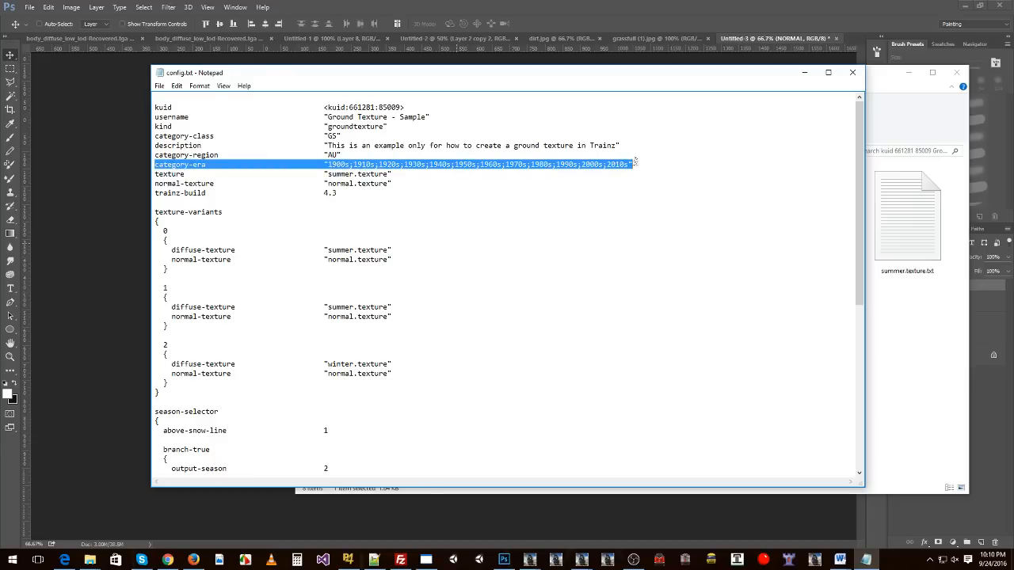
left_click(554, 166)
left_click_drag(330, 164, 502, 165)
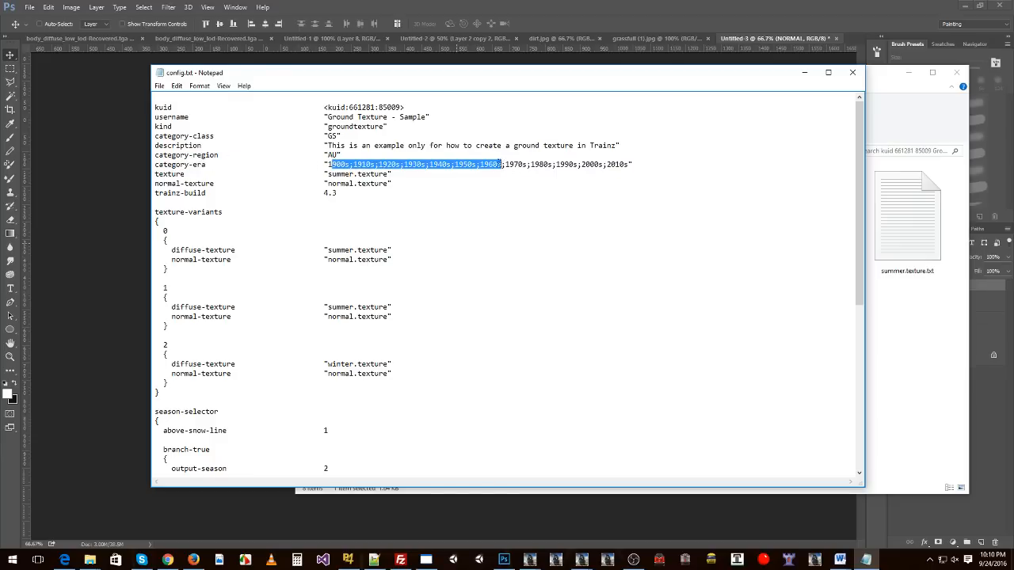
Examine the texture entry and the texture file name it references.
left_click(292, 185)
double_click(175, 175)
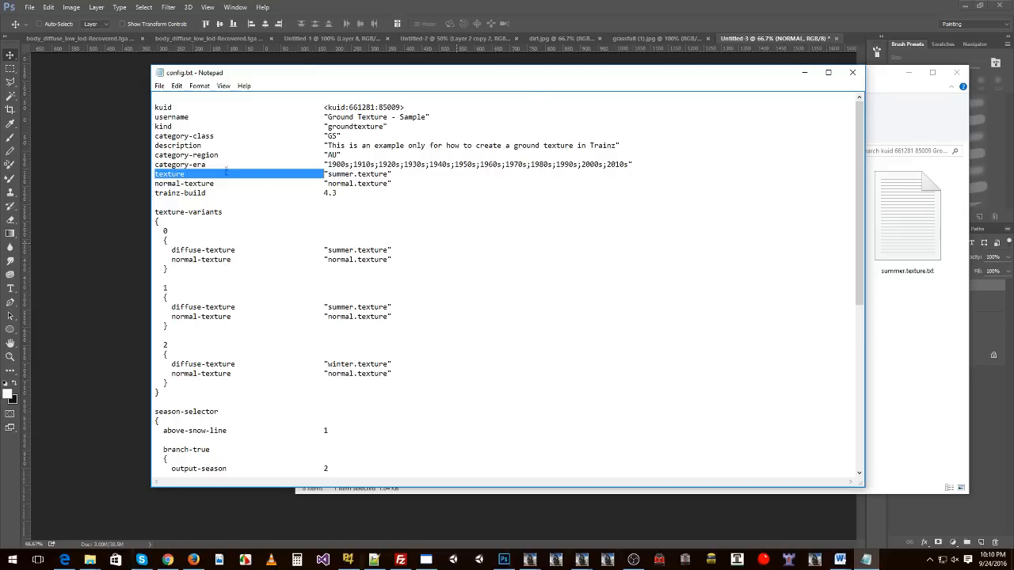
left_click(236, 175)
left_click_drag(185, 174, 149, 179)
left_click_drag(328, 175, 390, 174)
left_click(341, 174)
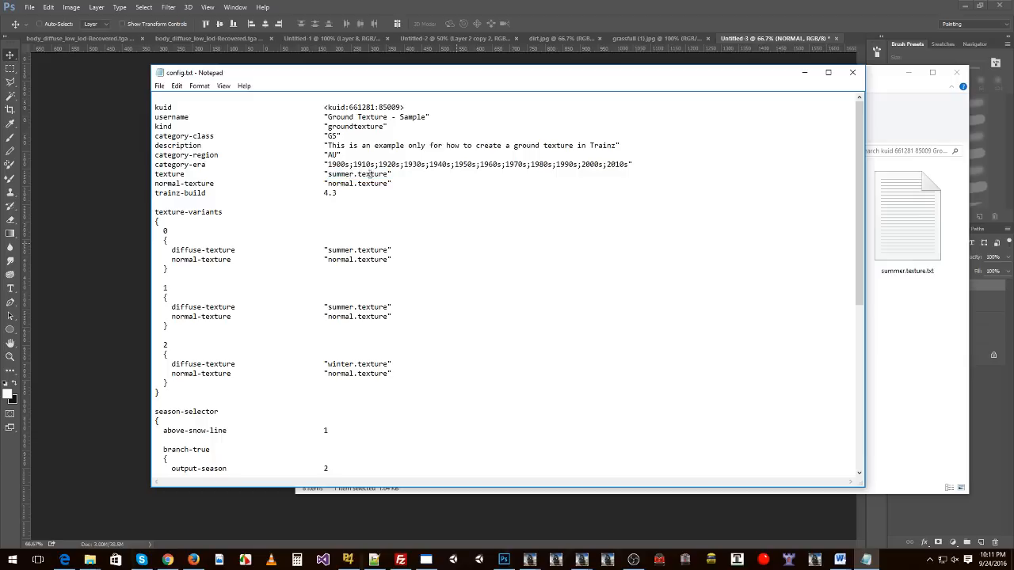
double_click(371, 174)
left_click(371, 174)
left_click_drag(357, 175, 388, 175)
Examine the normal-texture and trainz-build entries and their values.
double_click(332, 192)
left_click(353, 190)
left_click(392, 183)
left_click_drag(159, 183, 215, 183)
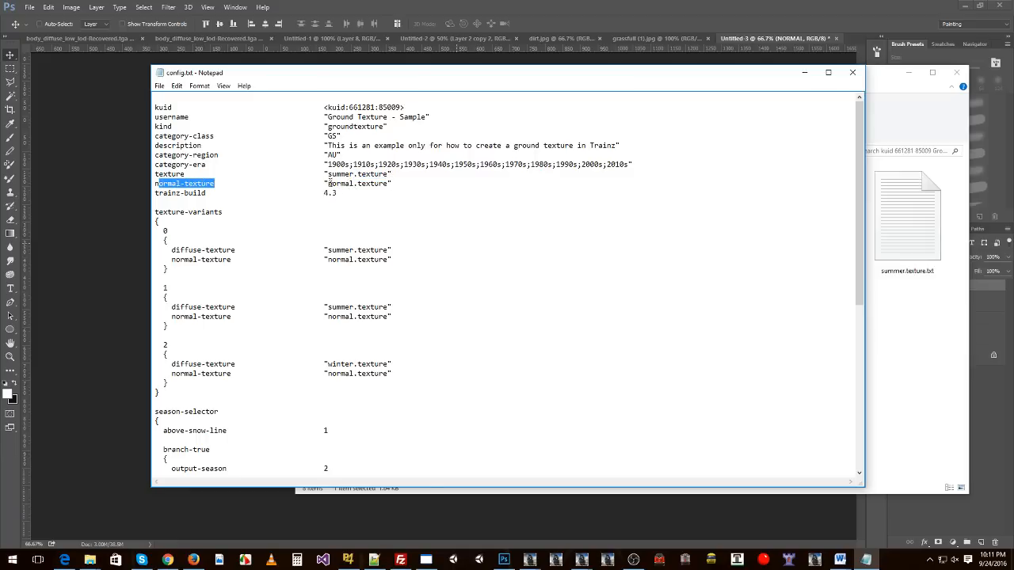
left_click_drag(331, 183, 354, 183)
double_click(375, 183)
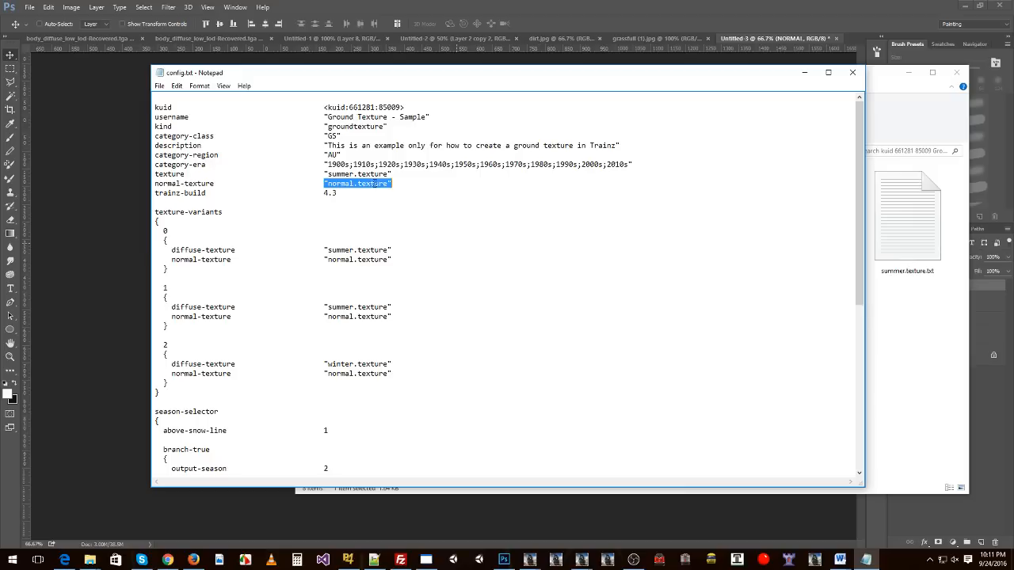
left_click(311, 194)
left_click_drag(341, 194, 156, 174)
left_click(340, 192)
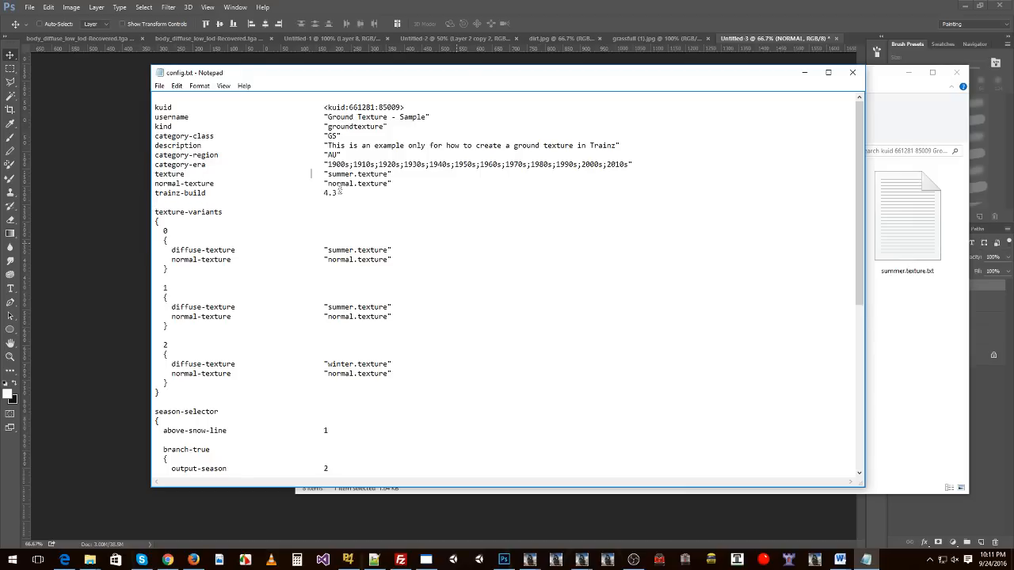
Examine the texture-variants block and its numbered sub-blocks in config.txt.
scroll(204, 215, "down", 2)
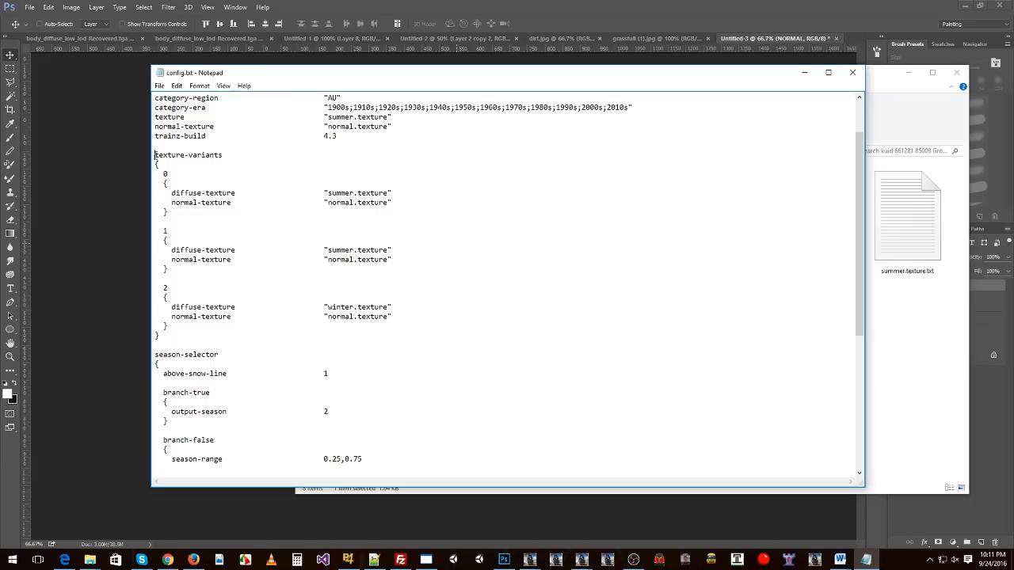
left_click_drag(156, 158, 169, 338)
left_click(191, 286)
left_click_drag(224, 156, 153, 156)
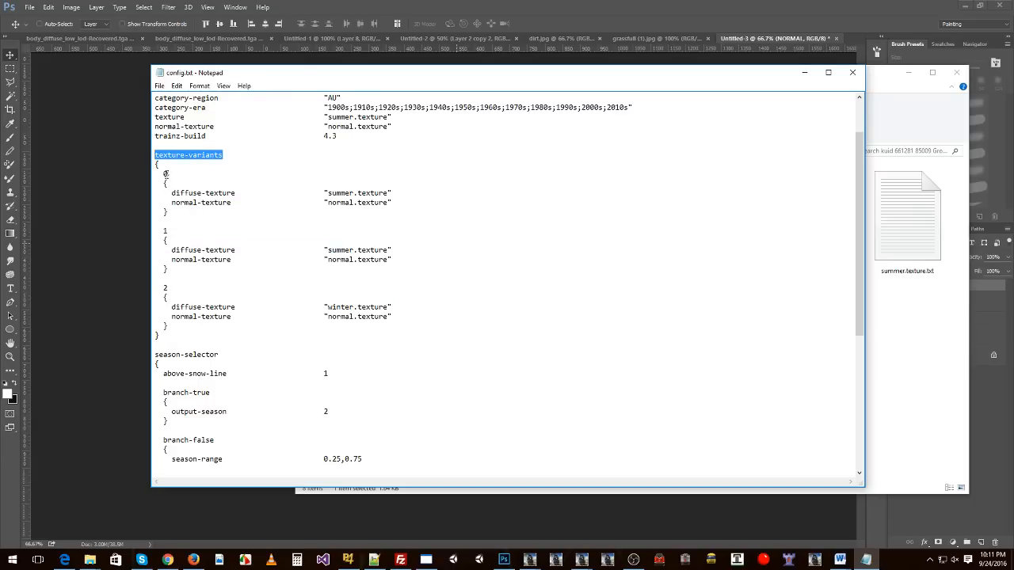
double_click(166, 173)
left_click(167, 231)
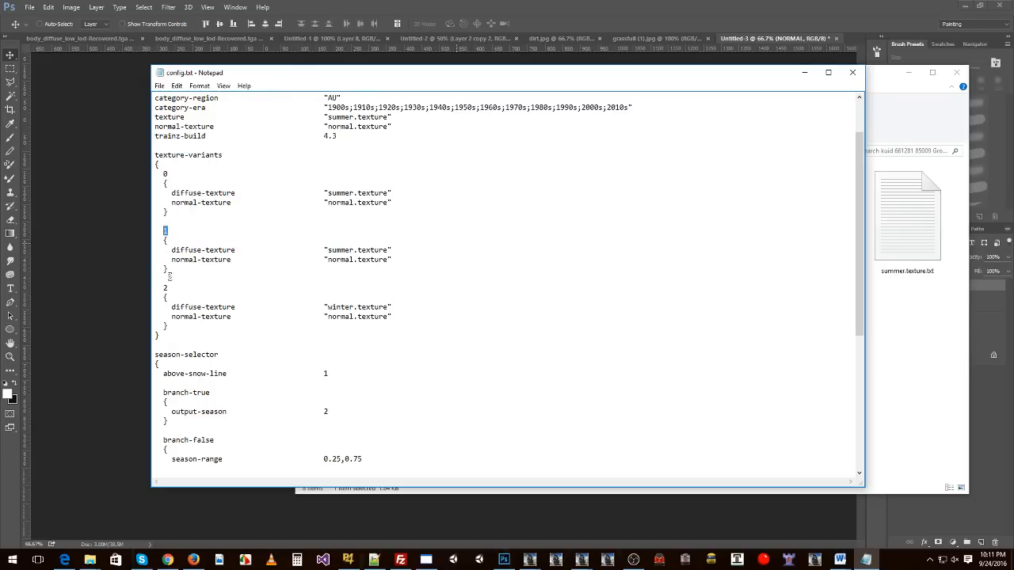
Examine the diffuse-texture and normal-texture entries of texture variant 0.
left_click(168, 193)
left_click_drag(173, 192, 229, 193)
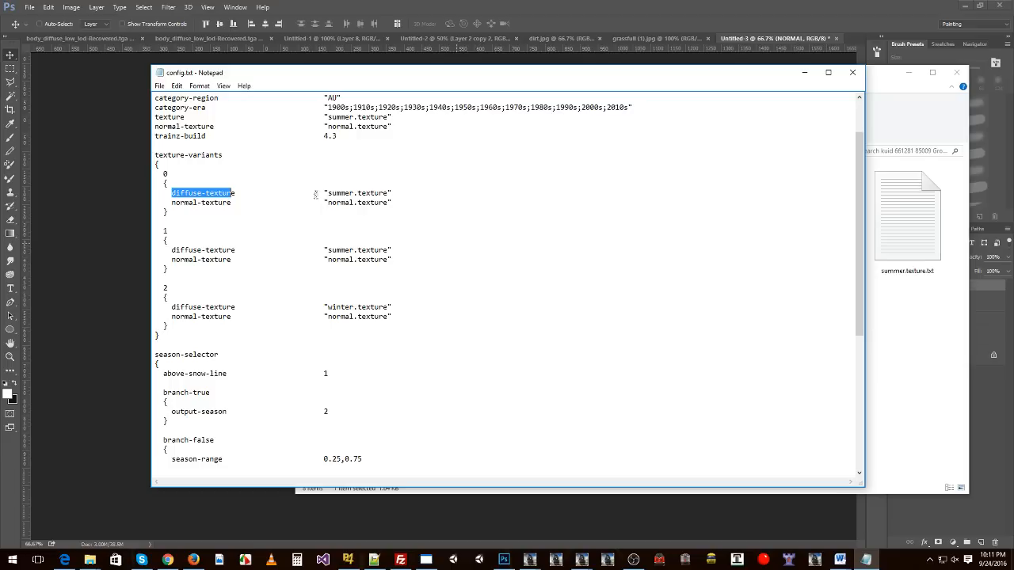
double_click(165, 173)
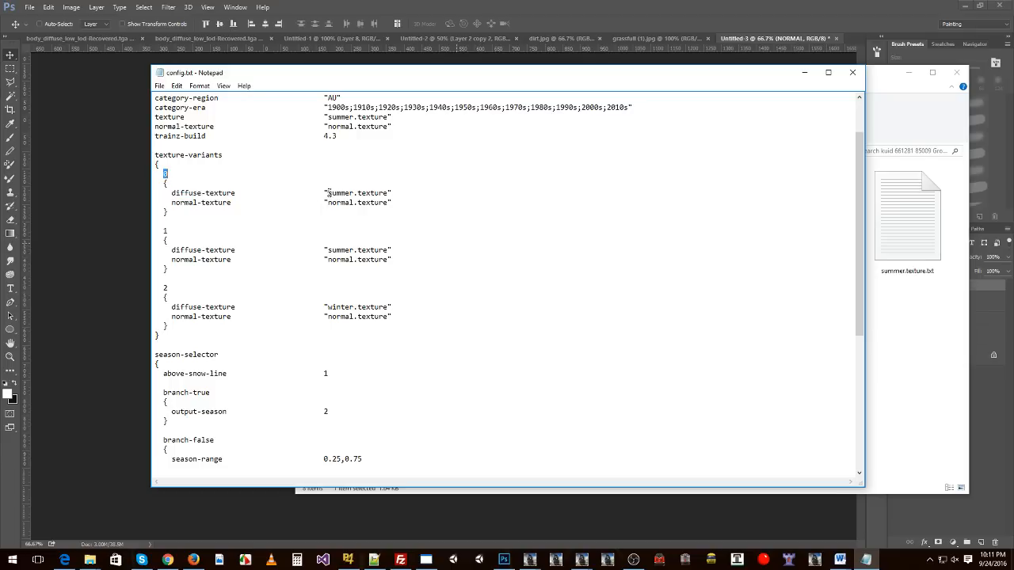
left_click_drag(328, 192, 388, 194)
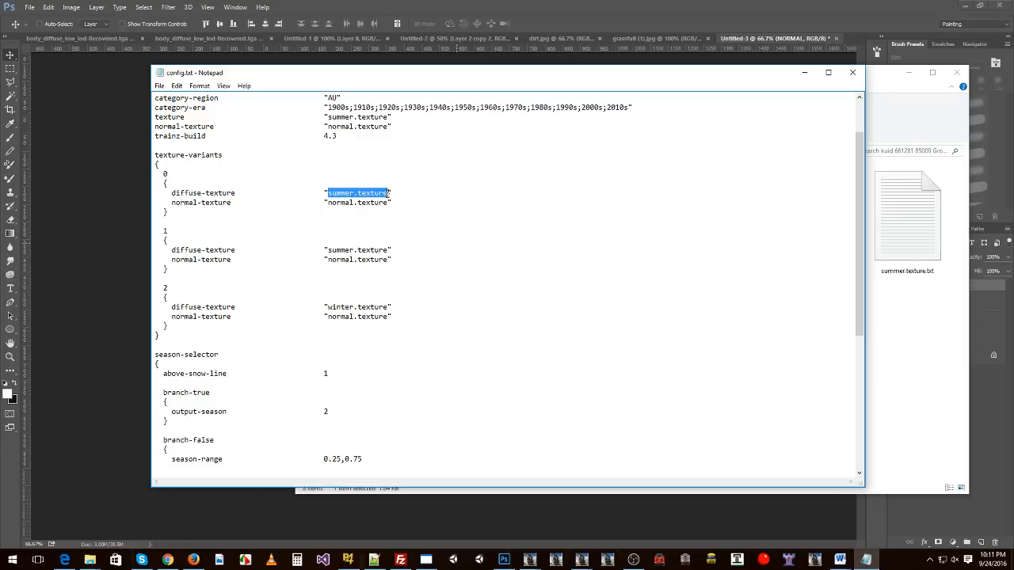
left_click_drag(179, 203, 229, 203)
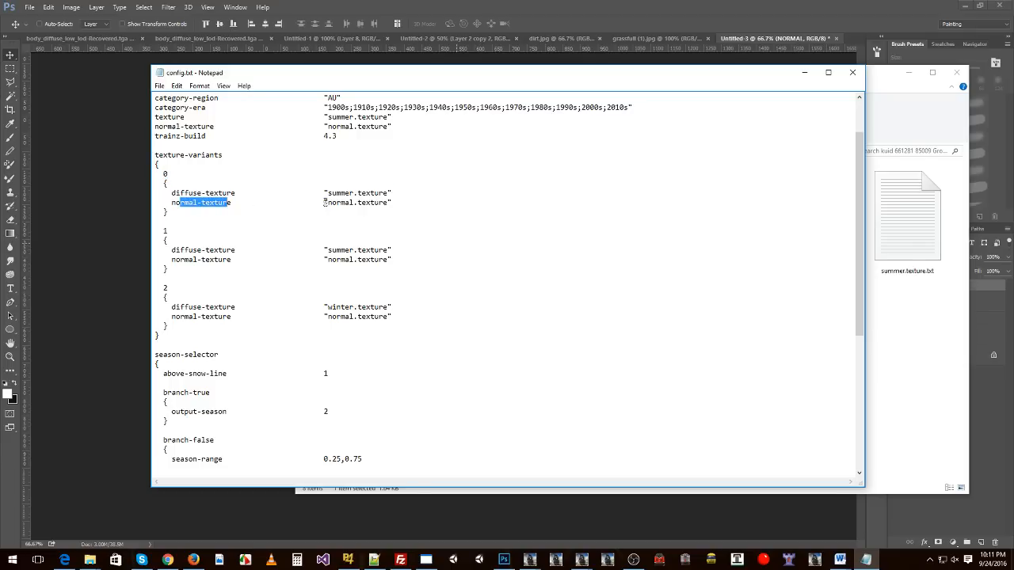
left_click_drag(324, 202, 388, 203)
double_click(166, 173)
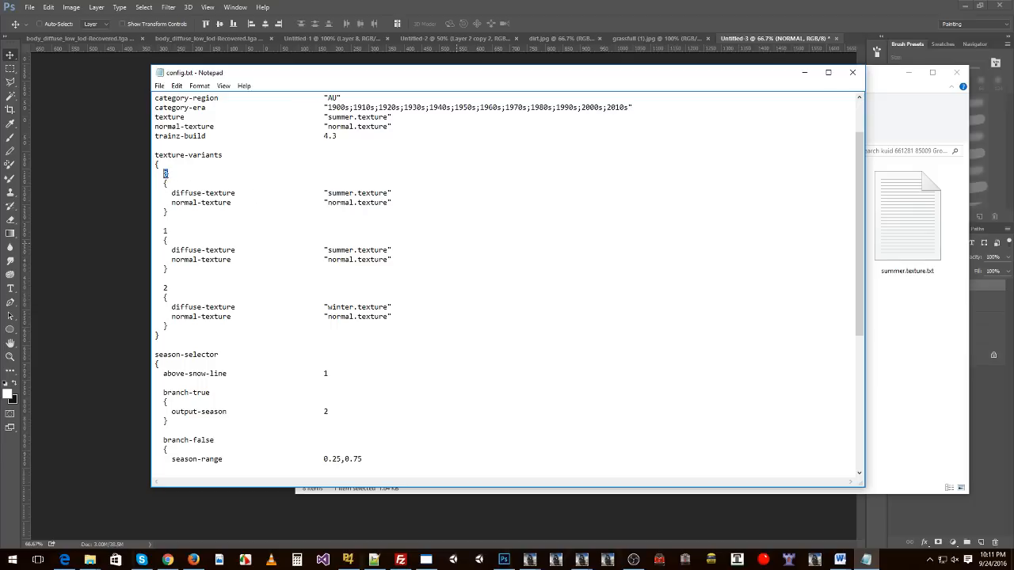
Compare the numbering of texture variants 0 and 1 in the texture-variants block.
left_click(160, 173)
left_click_drag(165, 174, 170, 207)
double_click(166, 173)
left_click(166, 231)
double_click(165, 231)
left_click(177, 184)
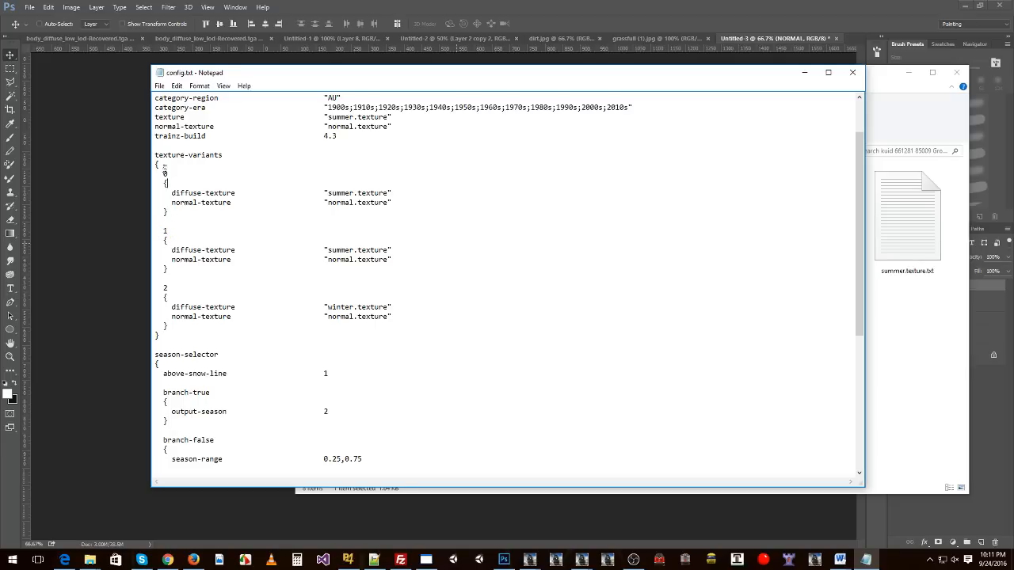
Examine the diffuse and normal texture entries of texture variants 1 and 2.
left_click(164, 229)
left_click_drag(172, 248, 389, 259)
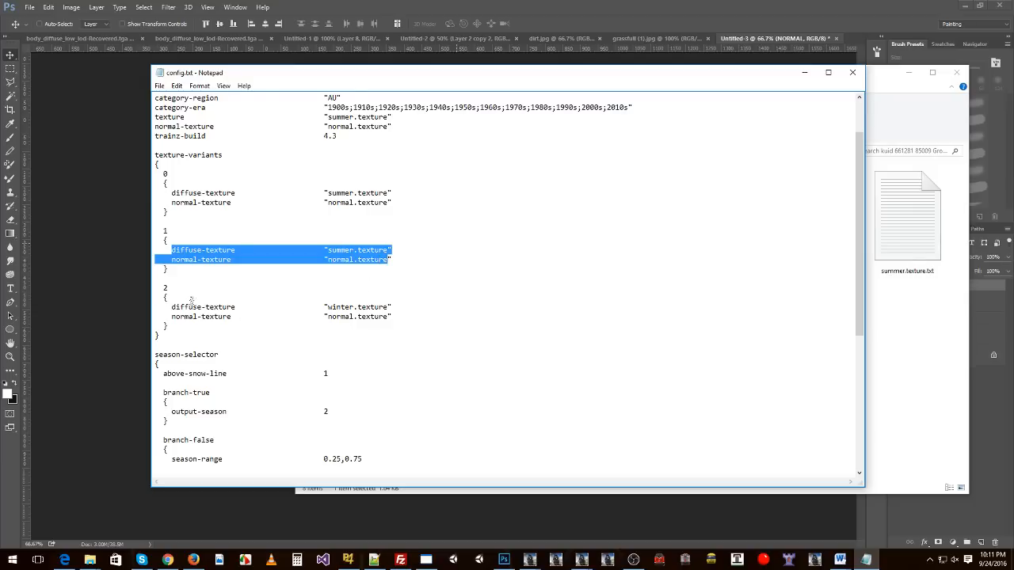
left_click(170, 289)
left_click_drag(188, 307, 360, 317)
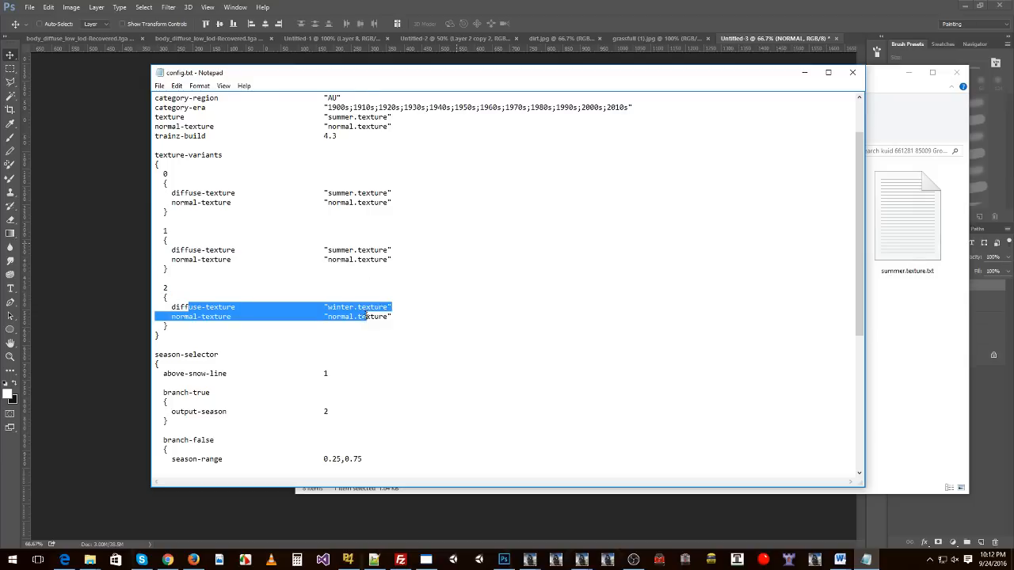
Examine the start of the season-selector block and its above-snow-line entry.
scroll(362, 319, "down", 4)
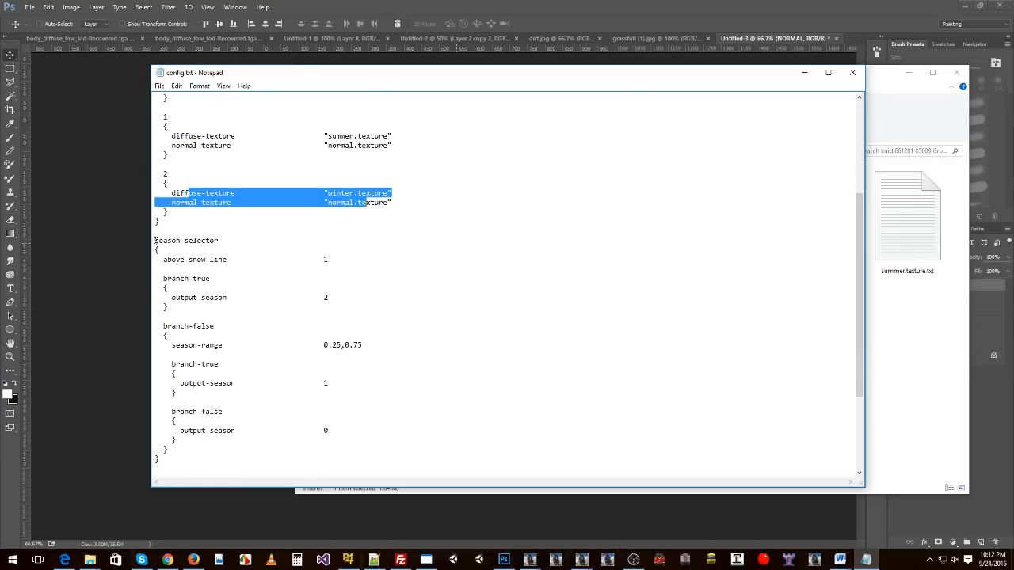
left_click_drag(157, 242, 162, 250)
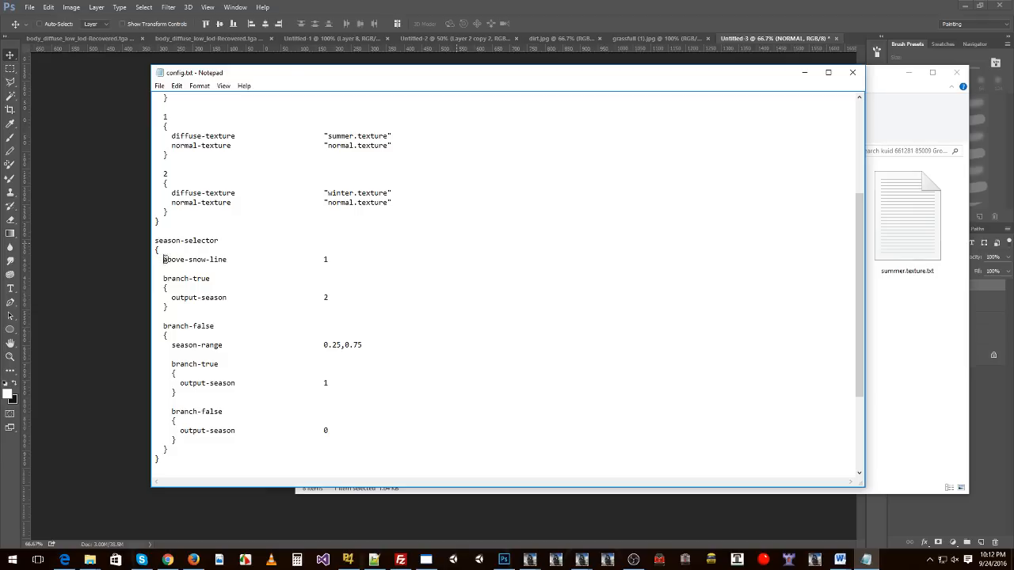
left_click_drag(163, 259, 228, 259)
left_click(326, 259)
double_click(332, 259)
Compare the season selector's above-snow-line value with texture variant 1.
scroll(285, 261, "down", 2)
scroll(261, 246, "up", 3)
double_click(166, 145)
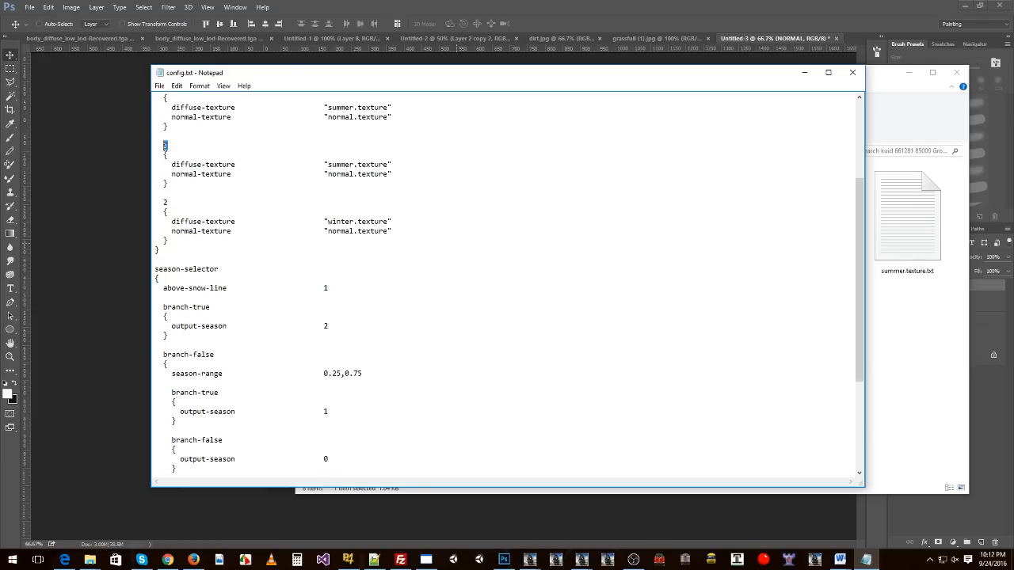
left_click_drag(164, 287, 227, 287)
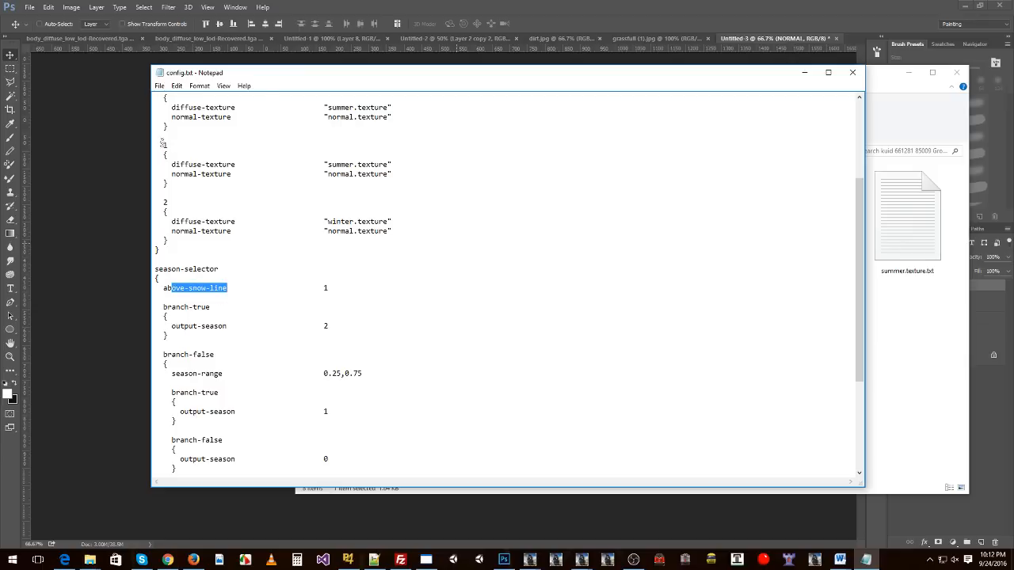
left_click_drag(164, 146, 169, 184)
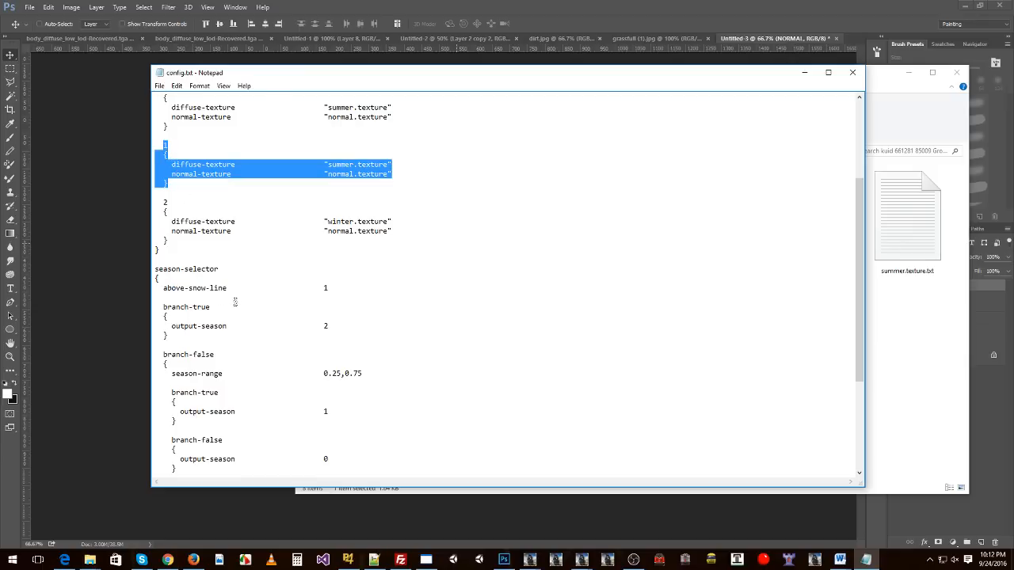
Examine the above-snow-line entry together with the output-season value in its branch-true block.
scroll(269, 288, "down", 1)
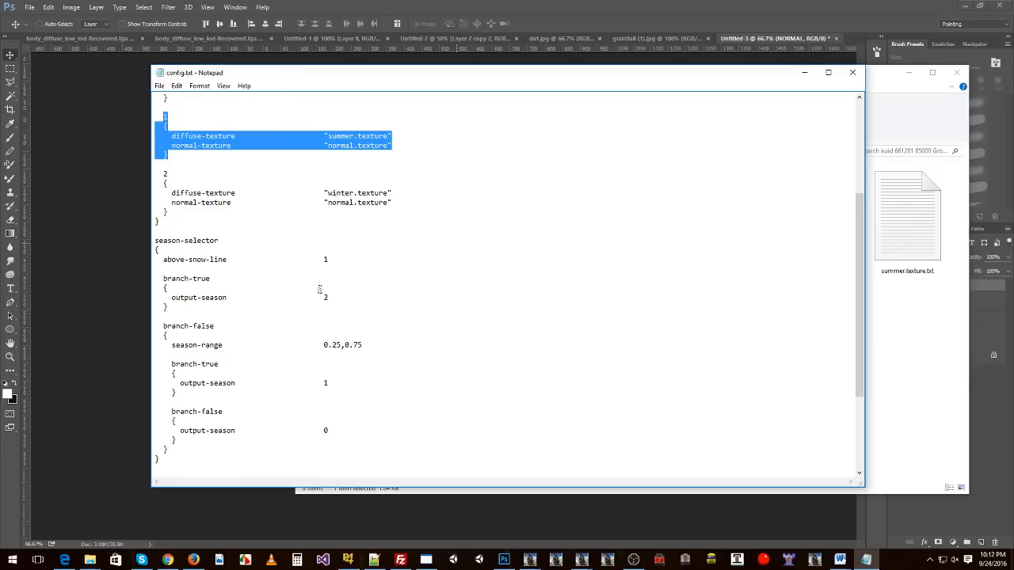
left_click_drag(163, 260, 223, 260)
left_click_drag(333, 260, 225, 298)
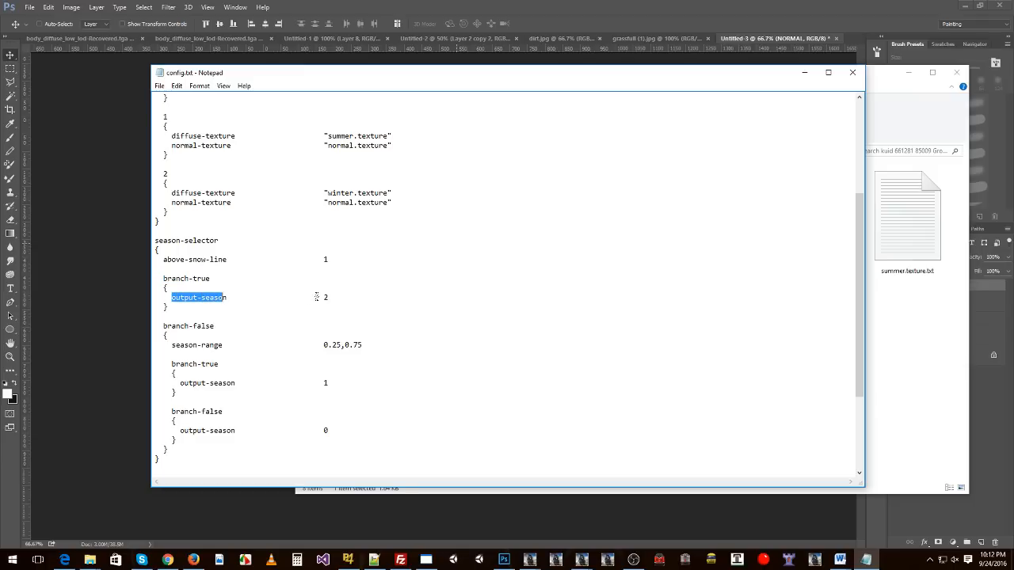
left_click_drag(317, 297, 325, 298)
left_click(248, 309)
scroll(229, 310, "down", 2)
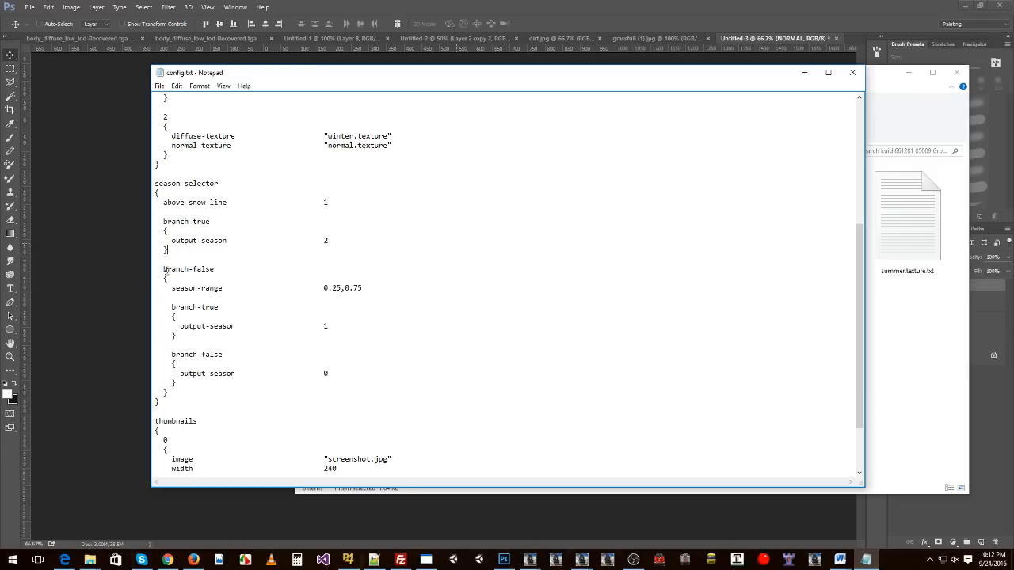
Examine the season selector's branch-false block and the output-season of its nested branch-true.
left_click_drag(163, 269, 212, 270)
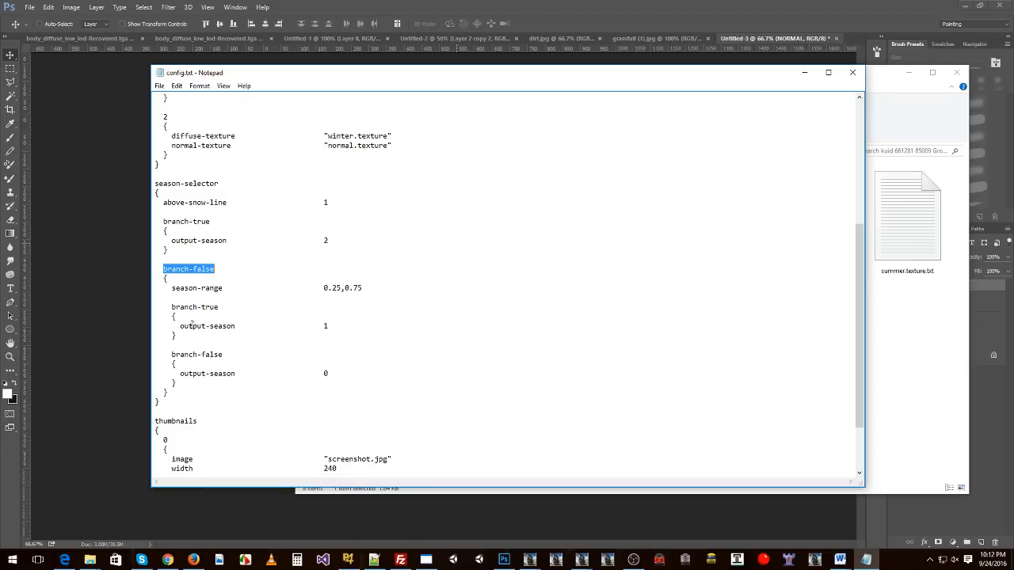
left_click_drag(184, 326, 331, 326)
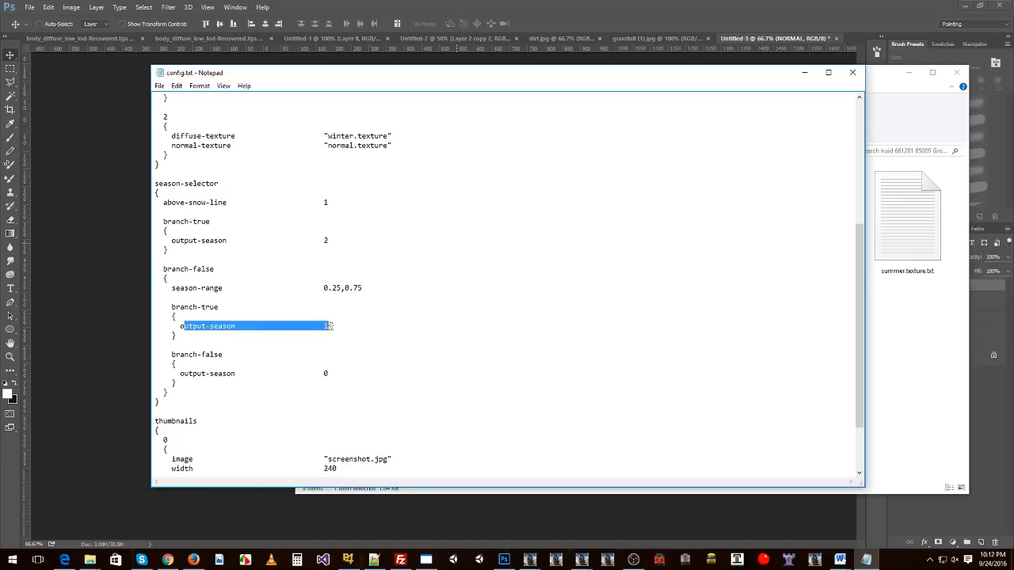
left_click(316, 325)
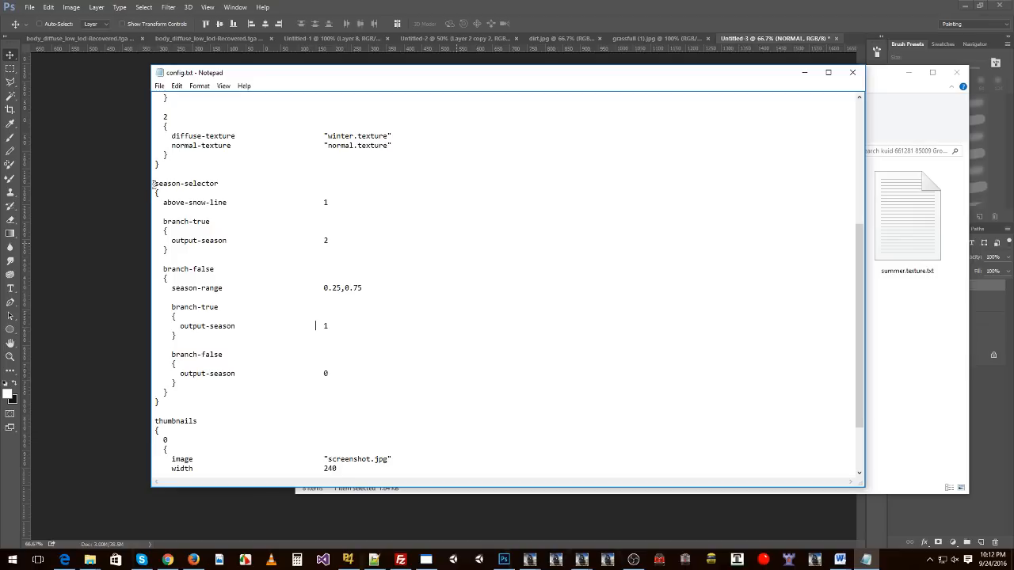
Review the extent of the whole season-selector block, including its branch-true and branch-false sections.
left_click_drag(166, 404, 224, 208)
left_click(224, 208)
left_click_drag(155, 184, 158, 402)
left_click(180, 223)
left_click(168, 230)
left_click_drag(163, 222, 168, 396)
left_click(225, 336)
Match the numbered texture variants with the output-season values nested under branch-false.
scroll(320, 188, "up", 5)
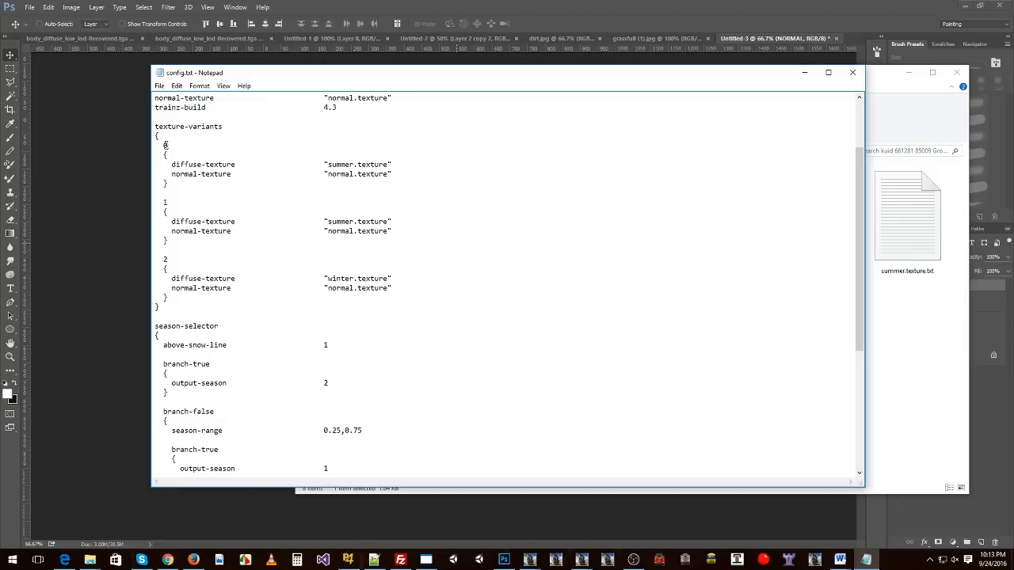
mouse_move(164, 144)
left_mouse_down()
mouse_move(184, 299)
mouse_move(152, 146)
left_mouse_up()
left_click(182, 299)
scroll(241, 210, "down", 3)
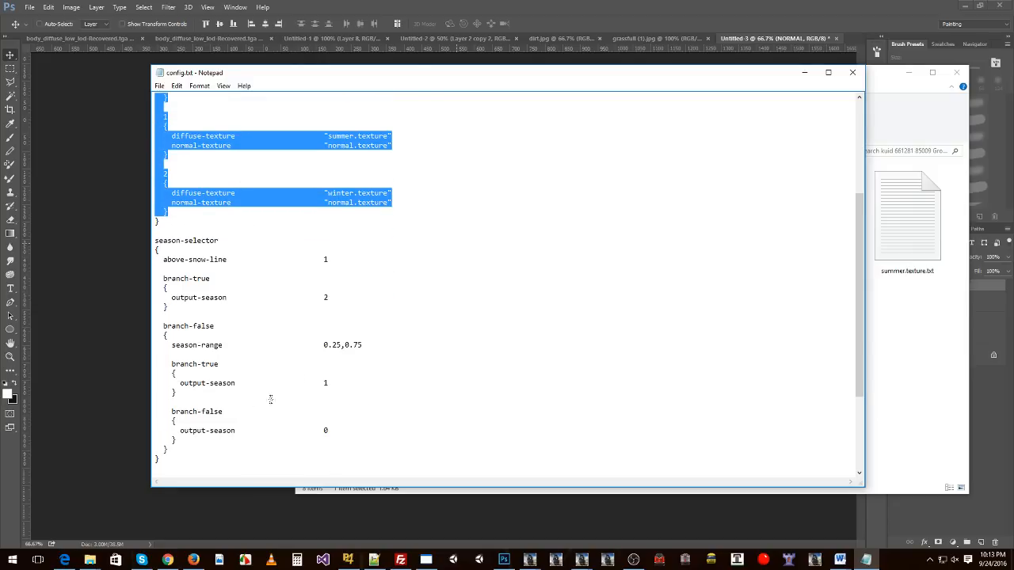
double_click(326, 383)
left_click(329, 430)
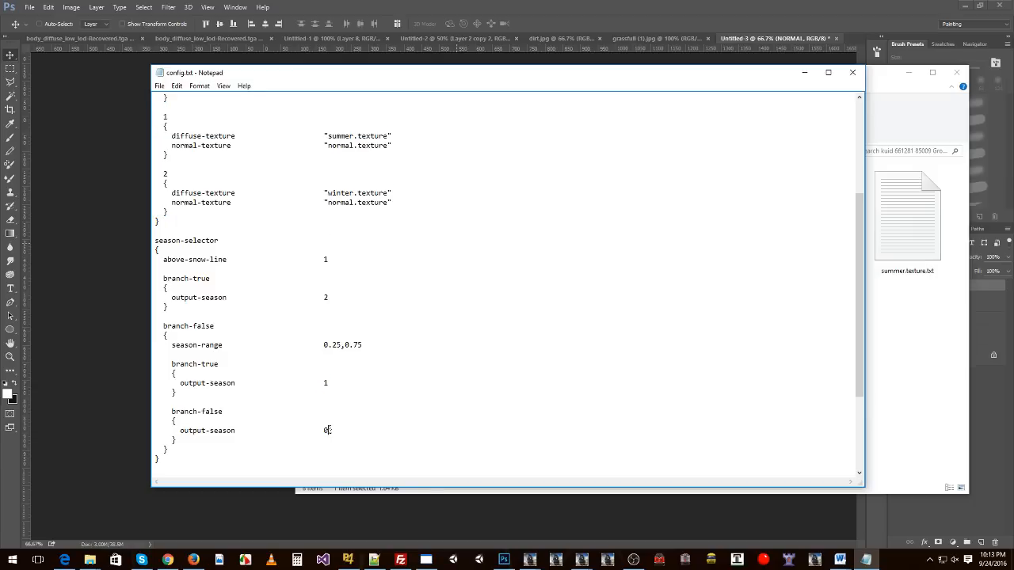
Compare the above-snow-line and branch-true output-season values with the numbered entries in the texture-variants block.
double_click(327, 298)
left_click(248, 274)
double_click(326, 259)
scroll(218, 258, "up", 2)
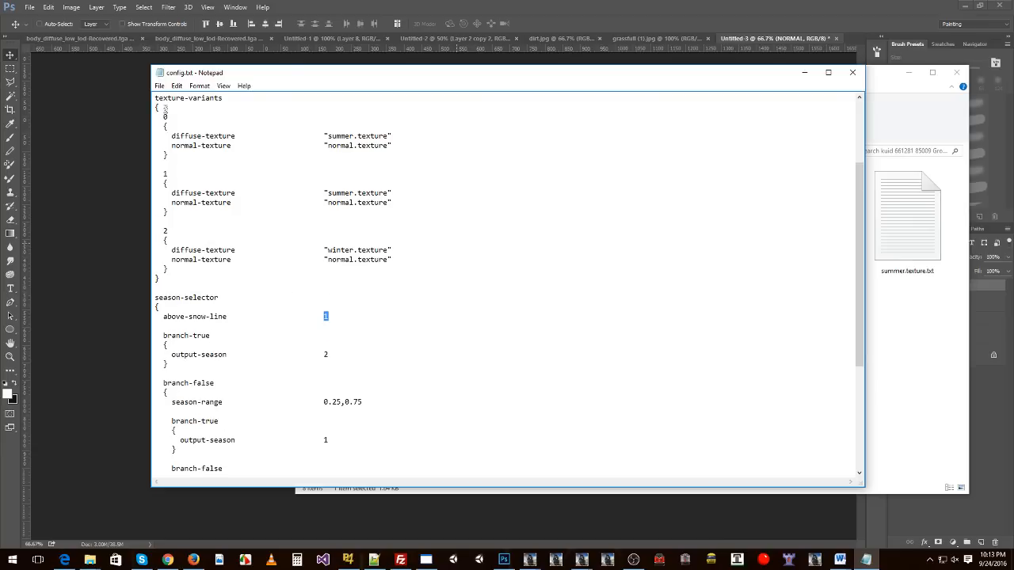
left_click_drag(163, 115, 169, 271)
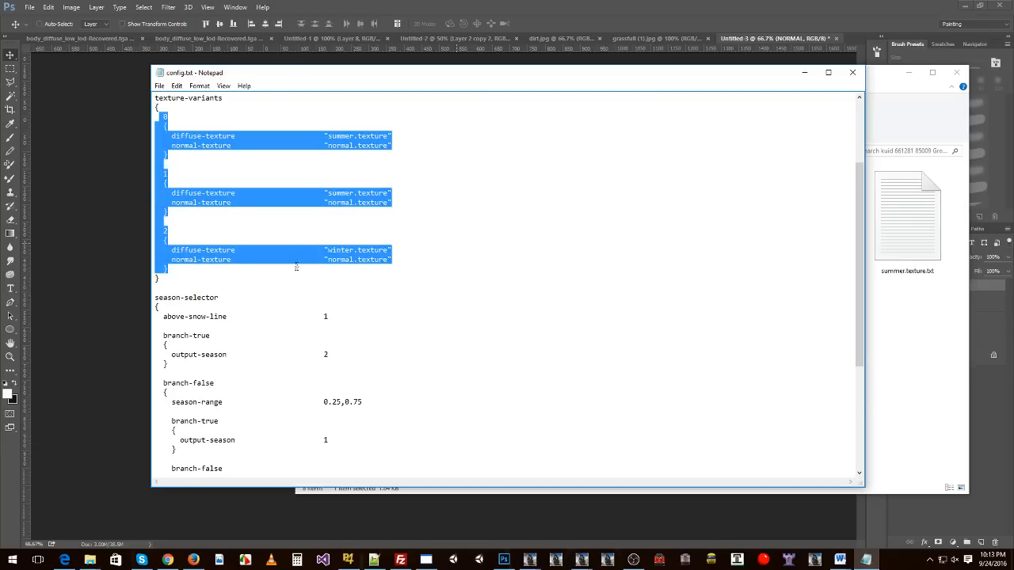
scroll(291, 276, "up", 2)
scroll(291, 277, "down", 4)
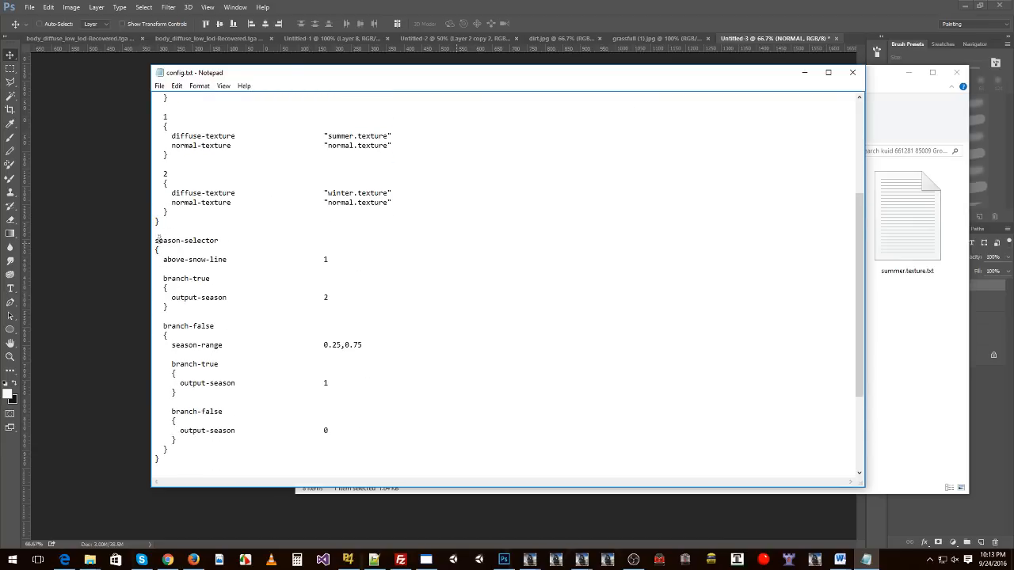
Review the whole season-selector block in config.txt alongside texture variants 0 to 2.
left_click_drag(157, 239, 216, 241)
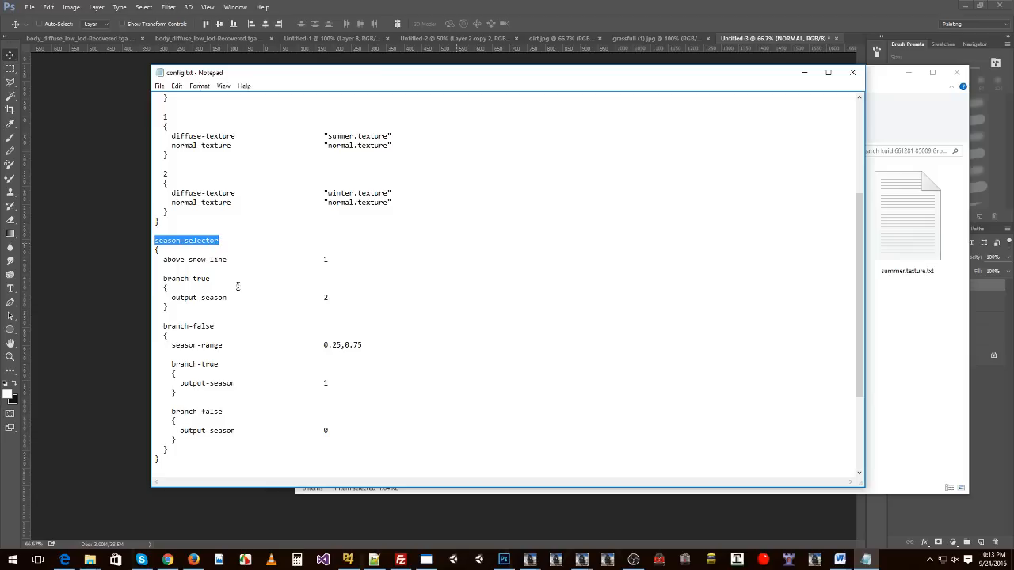
scroll(243, 286, "up", 1)
scroll(244, 286, "down", 3)
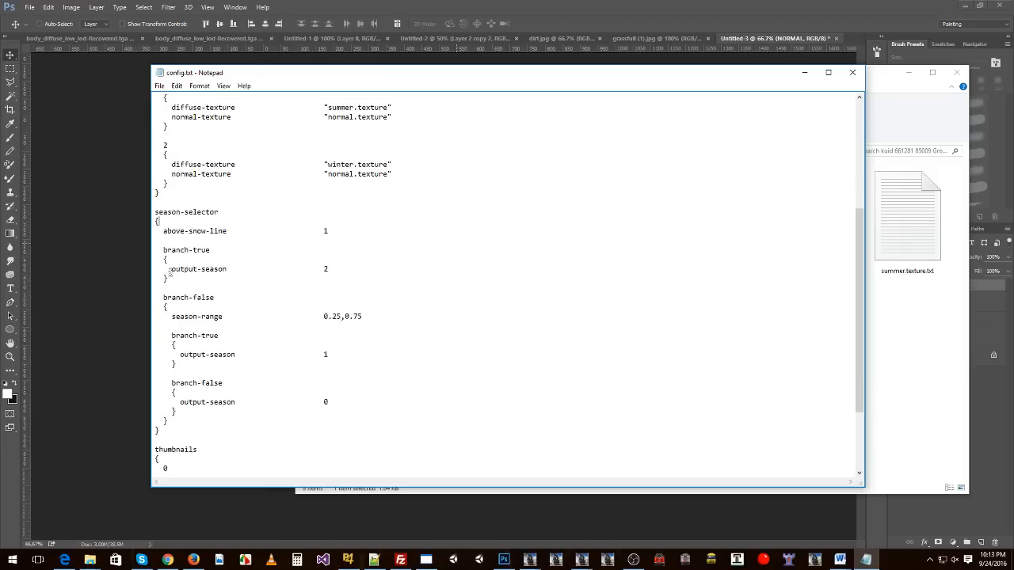
left_click(167, 277, "shift")
left_click_drag(168, 276, 173, 401)
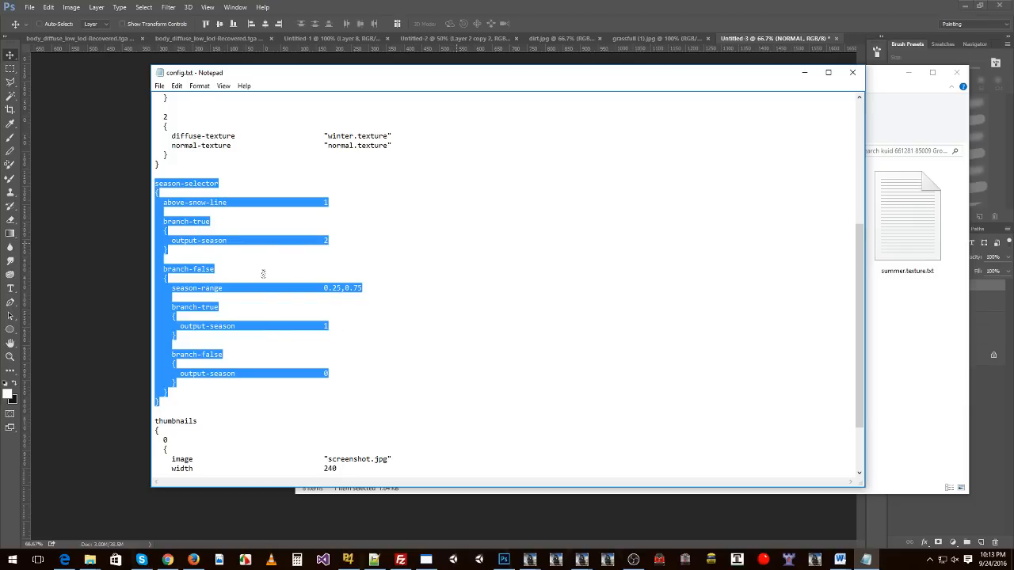
scroll(263, 273, "up", 6)
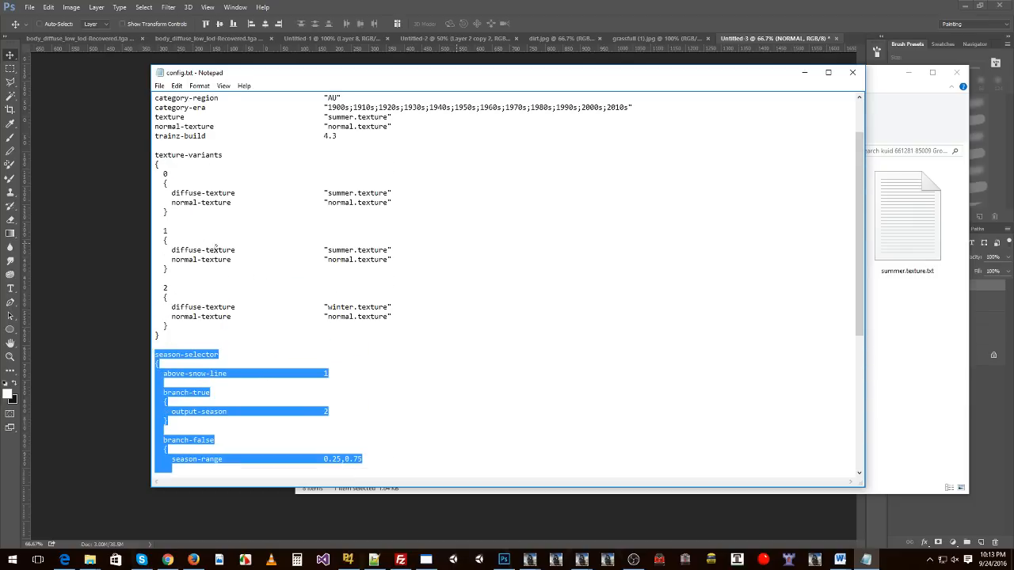
left_click_drag(165, 173, 179, 325)
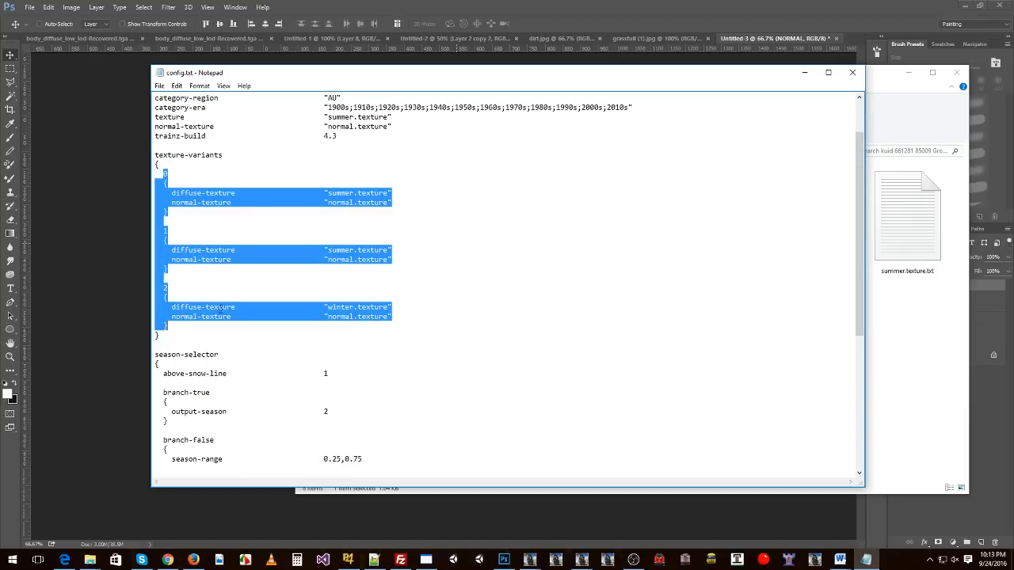
scroll(230, 283, "down", 9)
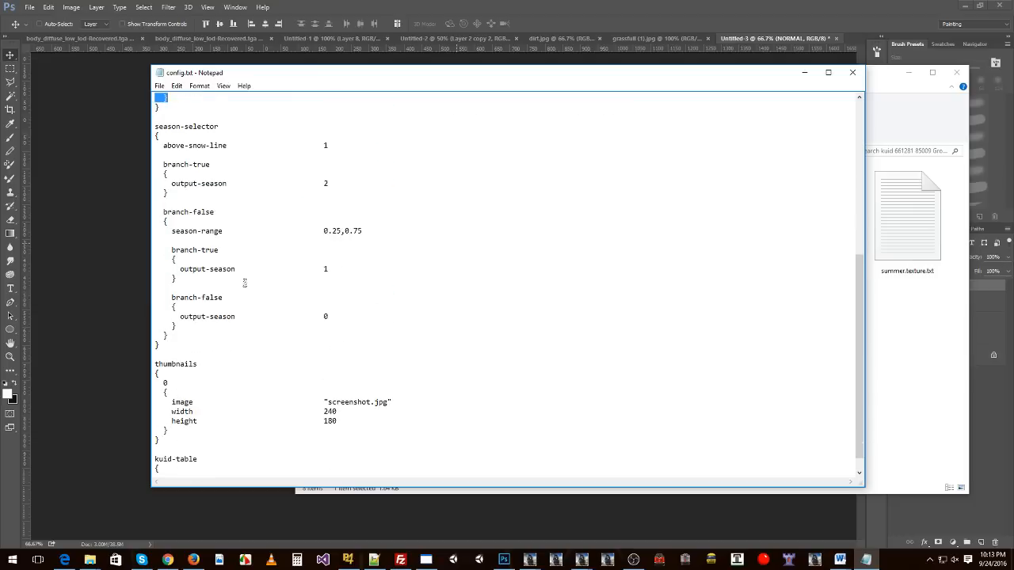
Review the thumbnails block with its image, width and height entries, and look back over the rest of config.txt.
left_click_drag(155, 346, 167, 422)
left_click(245, 404)
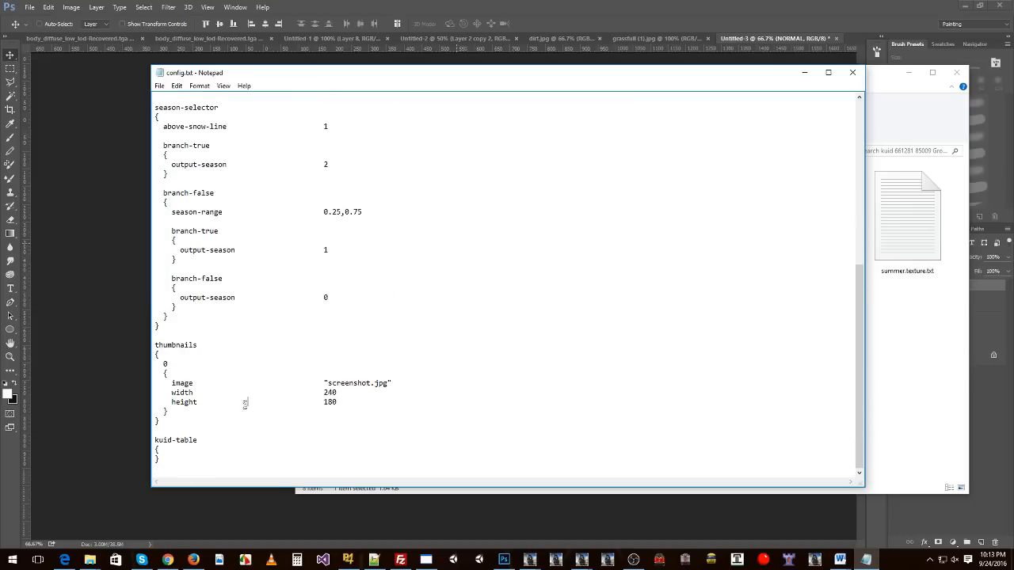
scroll(230, 398, "up", 3)
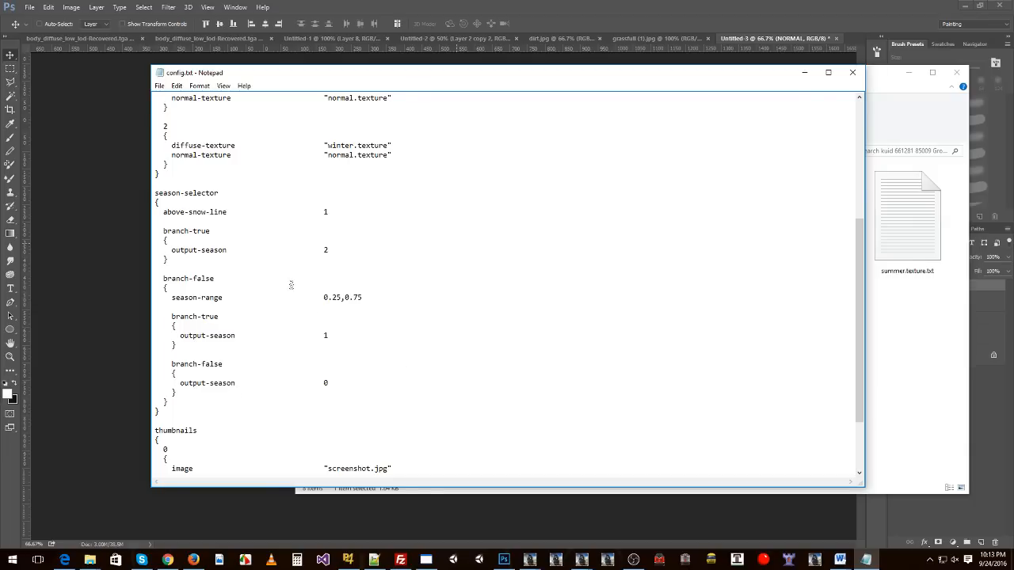
scroll(423, 266, "up", 7)
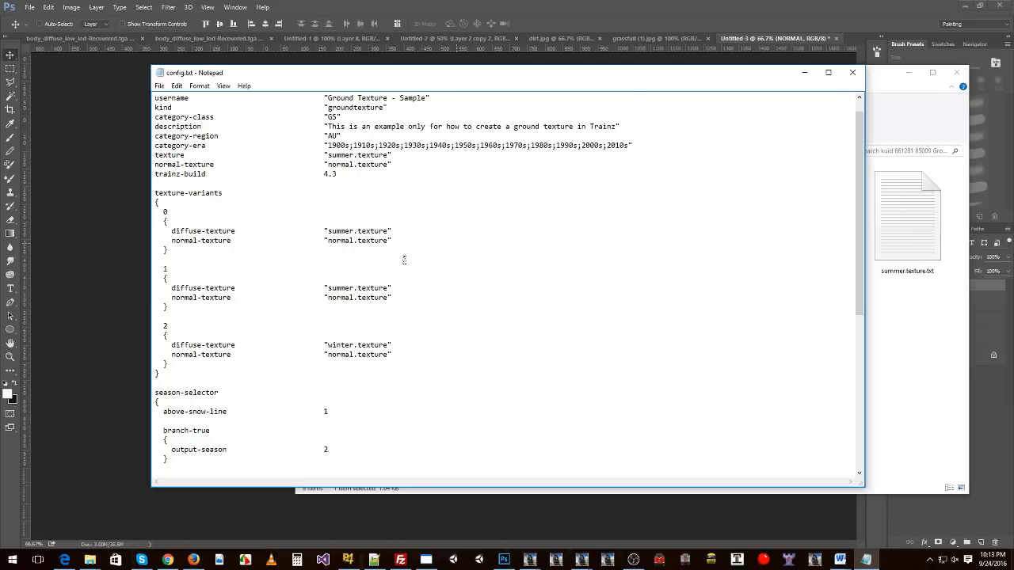
scroll(404, 260, "down", 6)
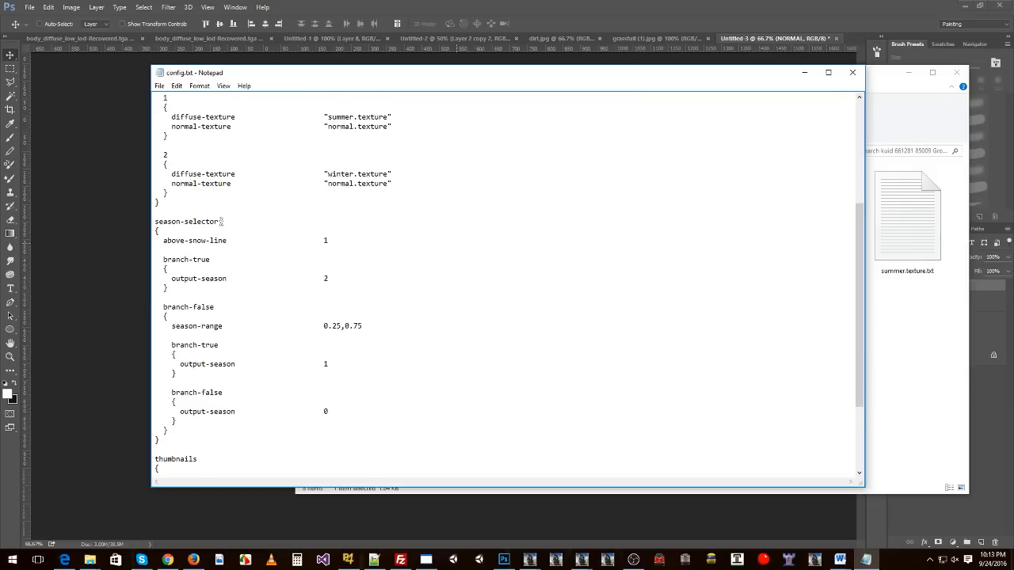
Check the season-selector, texture-variants and category-class tag names, and close config.txt.
left_click_drag(222, 222, 153, 224)
scroll(201, 226, "up", 7)
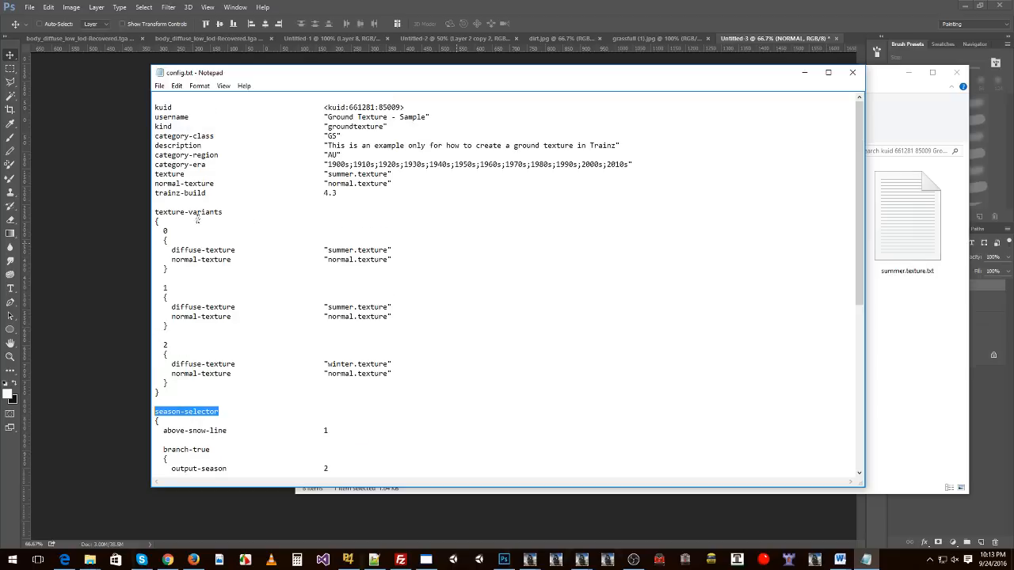
left_click_drag(225, 212, 152, 212)
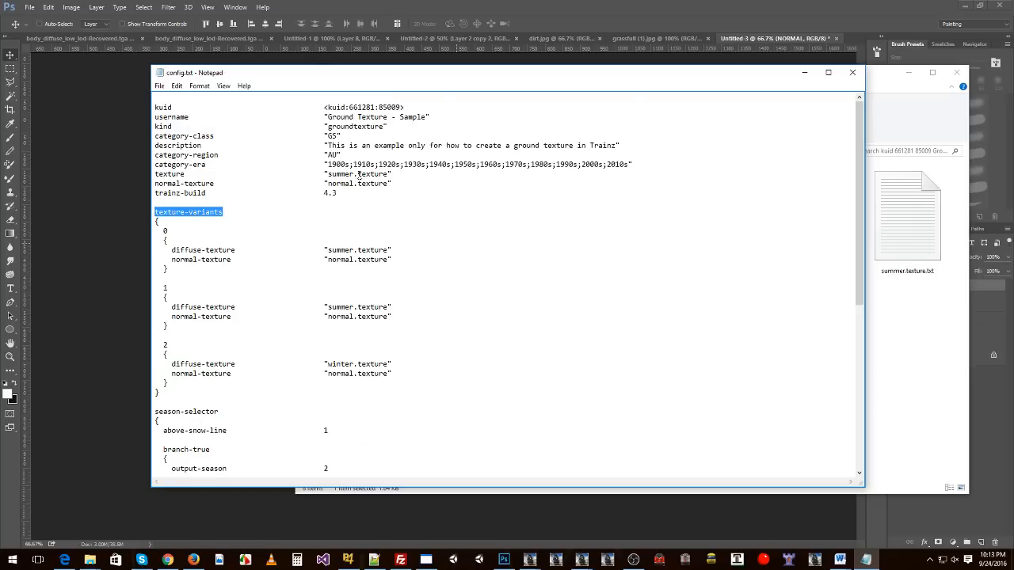
left_click_drag(156, 136, 215, 137)
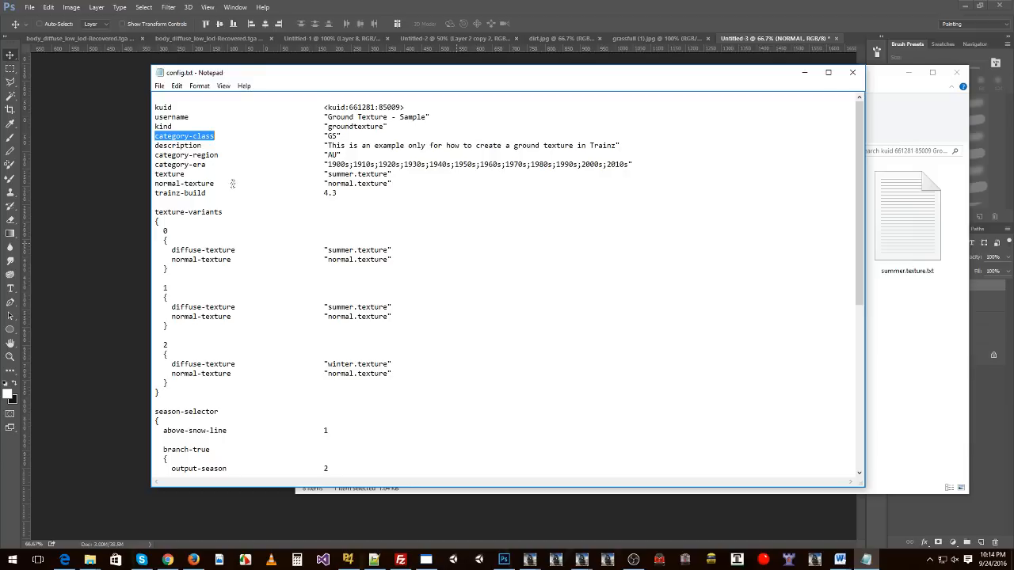
scroll(409, 174, "down", 11)
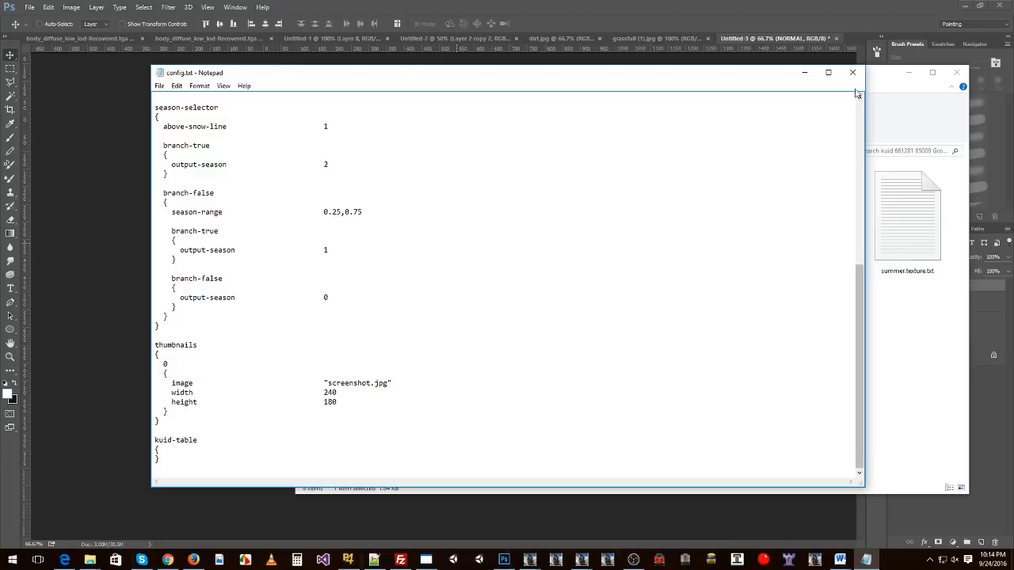
key("alt+F4")
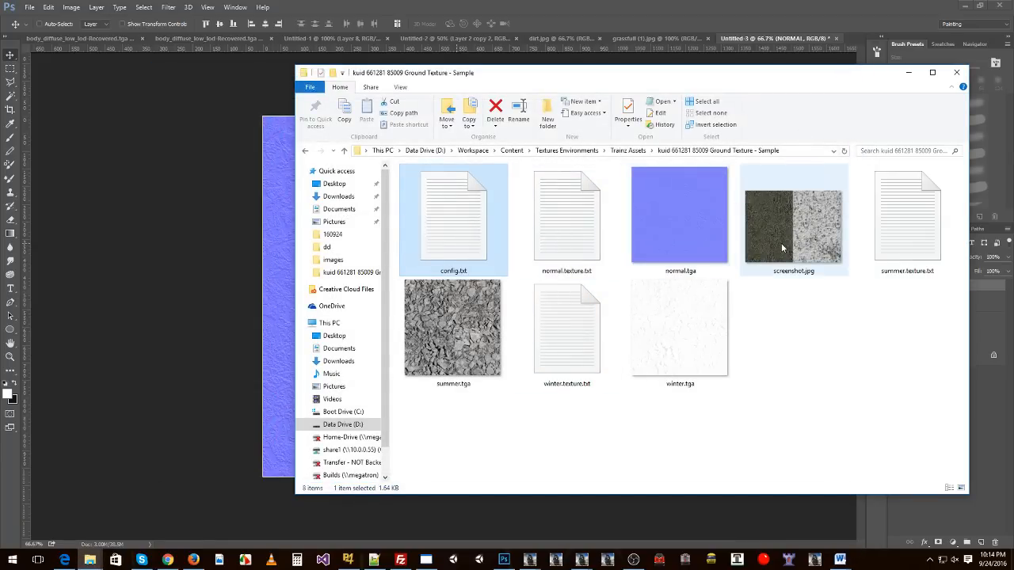
Open screenshot.jpg in Photoshop and paste the gravel texture from Untitled-2 into it, accepting the color profile conversion.
left_click_drag(781, 249, 591, 51)
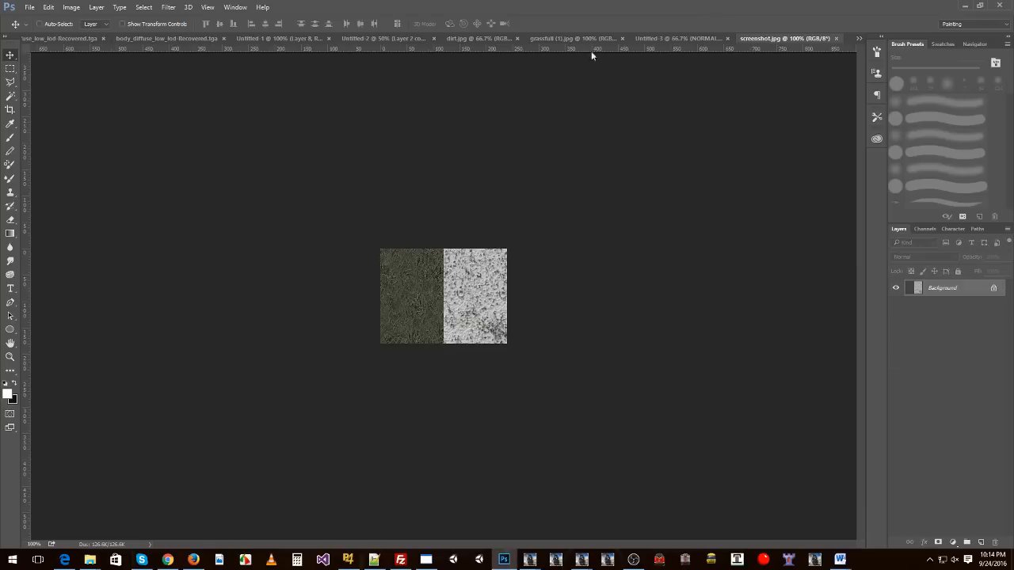
left_click(400, 38)
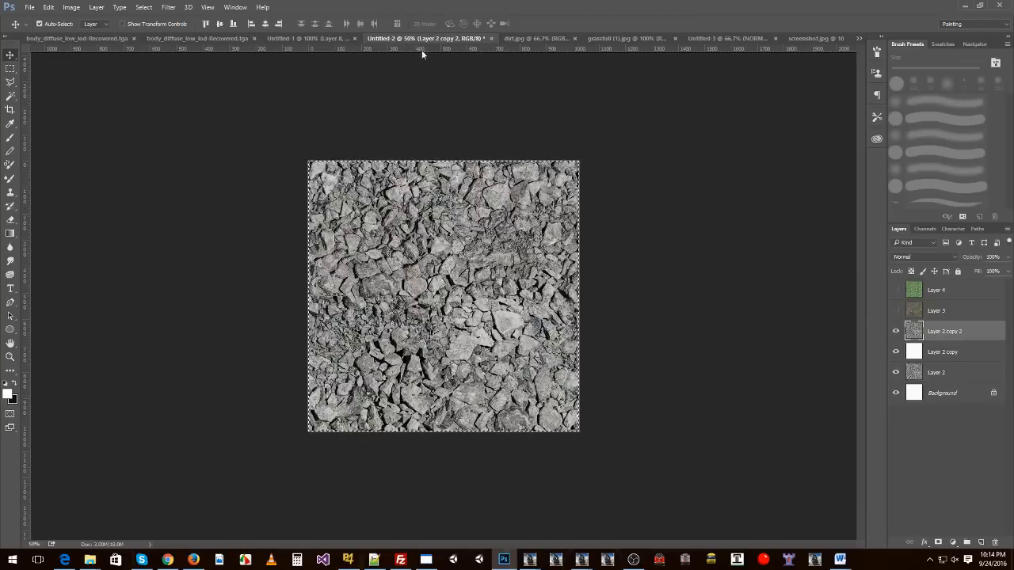
left_click(815, 38)
key("ctrl+v")
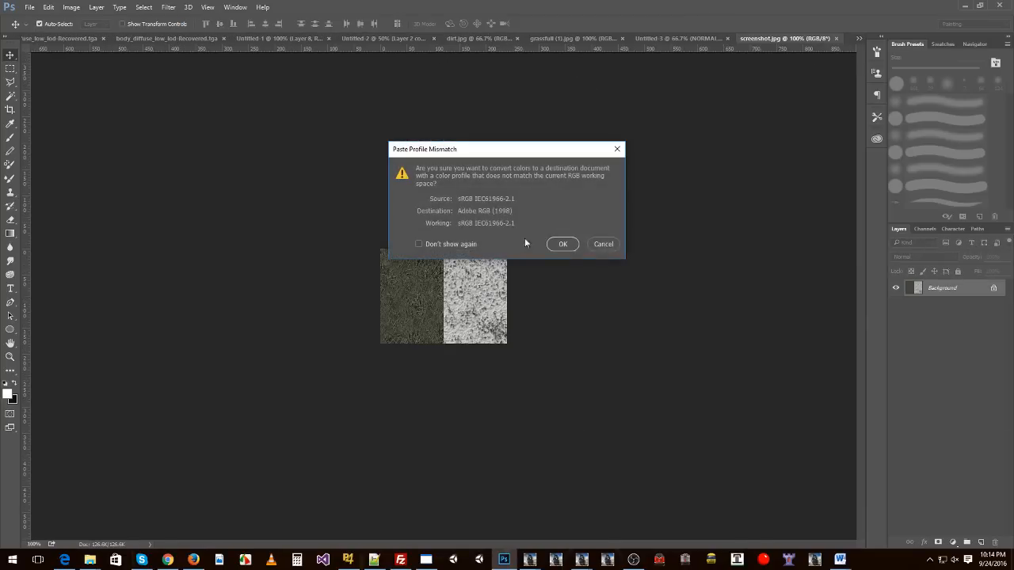
left_click(564, 242)
Scale the pasted gravel layer down proportionally and position it to cover only the left half of the thumbnail.
key("ctrl+t")
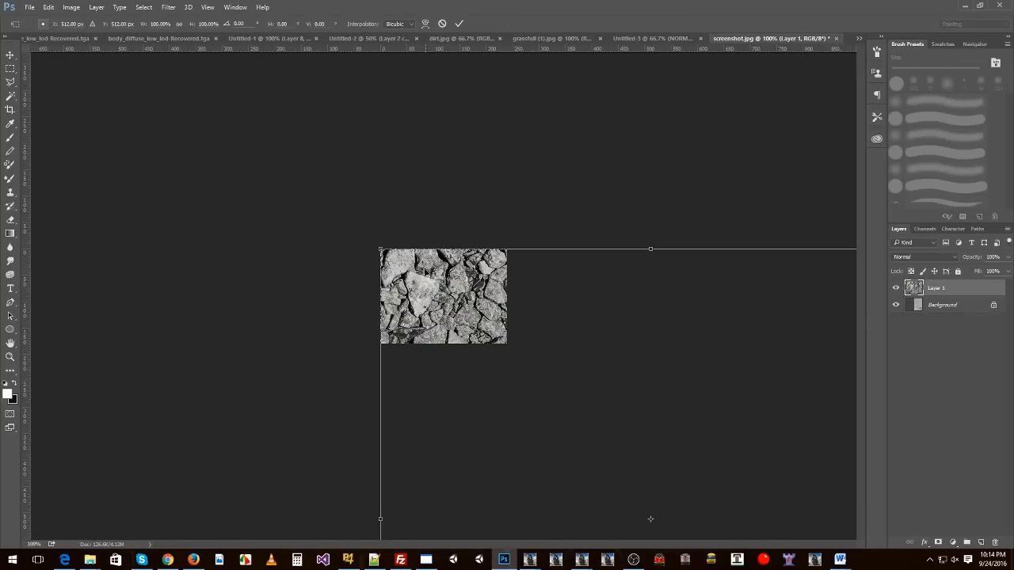
left_click_drag(382, 250, 582, 450)
left_click_drag(697, 485, 404, 212)
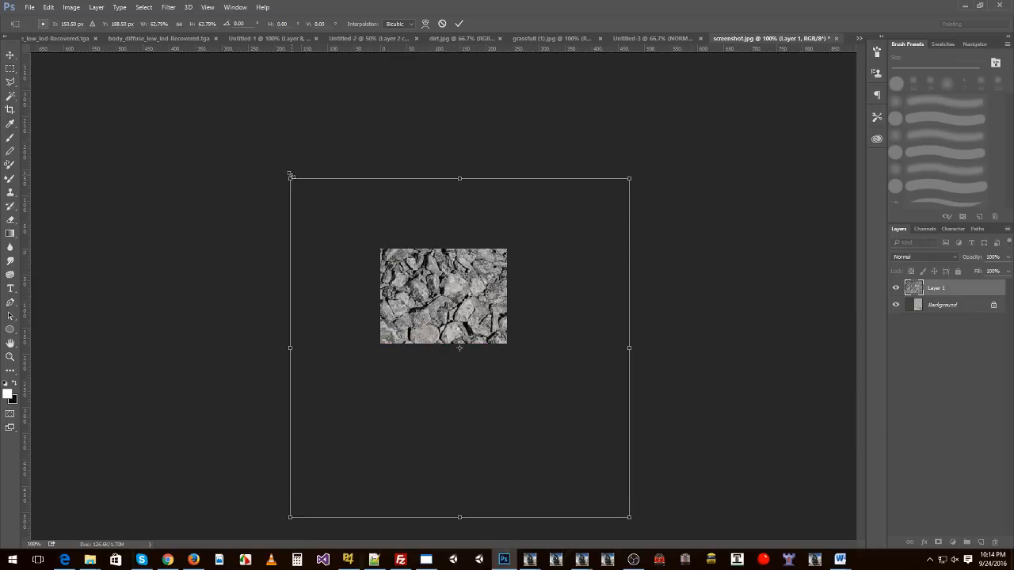
left_click_drag(291, 177, 459, 347)
left_click_drag(538, 382, 351, 245)
key("Return")
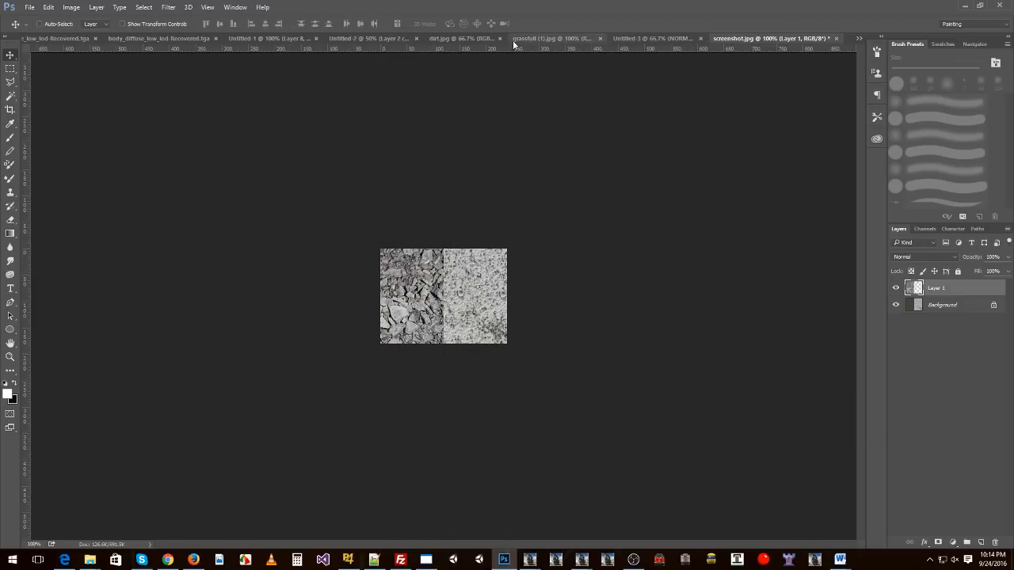
Hide the Layer 2 copy 2 gravel layer in Untitled-2 to expose the snowy winter texture.
left_click(466, 40)
left_click(434, 38)
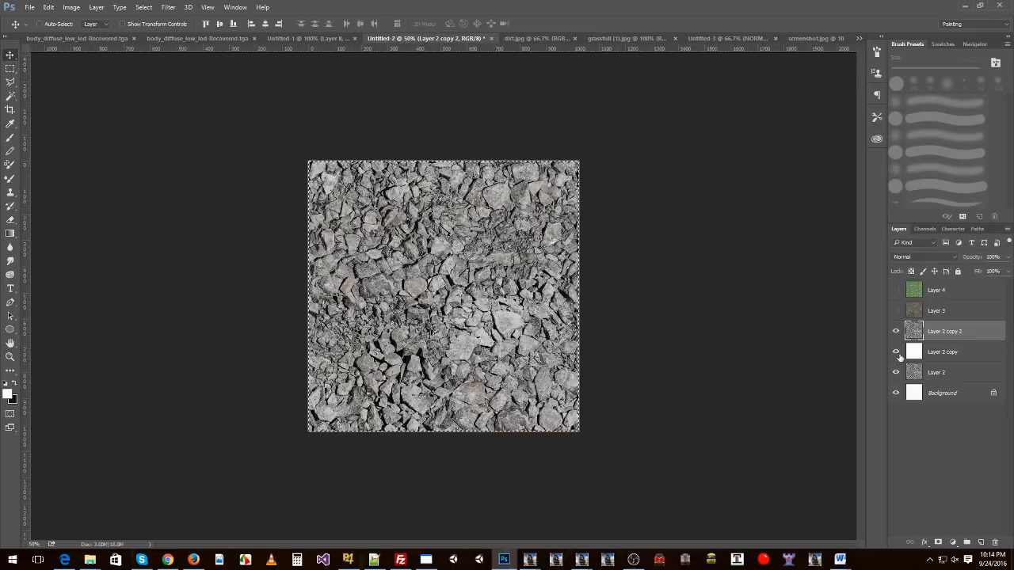
left_click(896, 331)
left_click(811, 38)
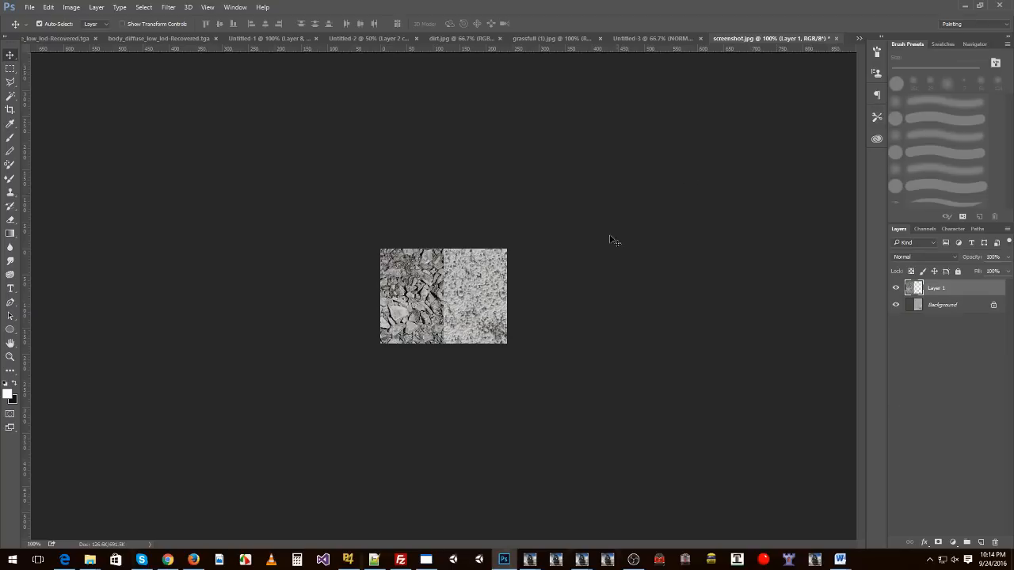
key("ctrl+v")
left_click(563, 244)
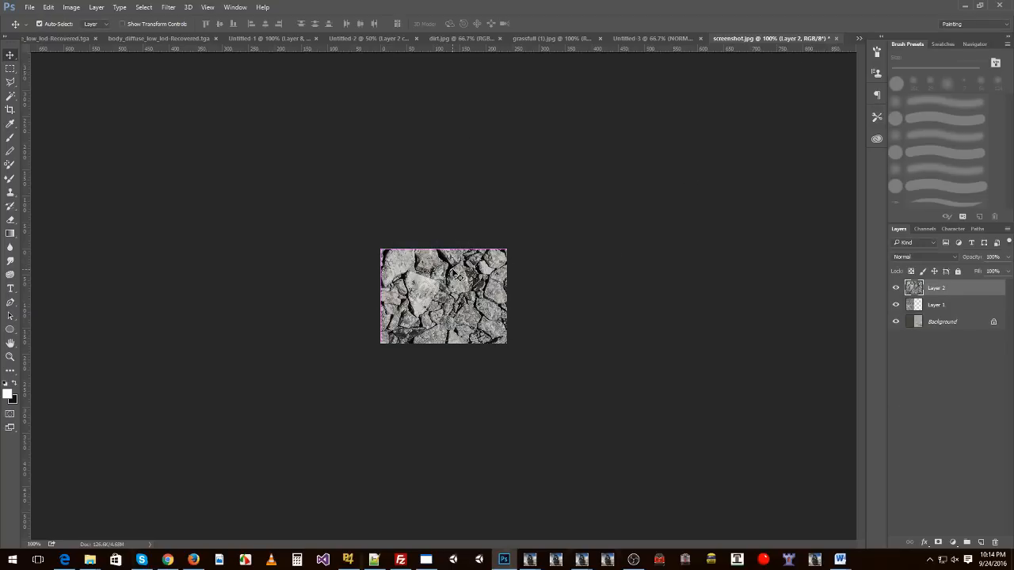
key("ctrl+z")
Copy the visible snowy winter texture from Untitled-2 into screenshot.jpg as a new layer, accepting the color profile conversion.
left_click(396, 38)
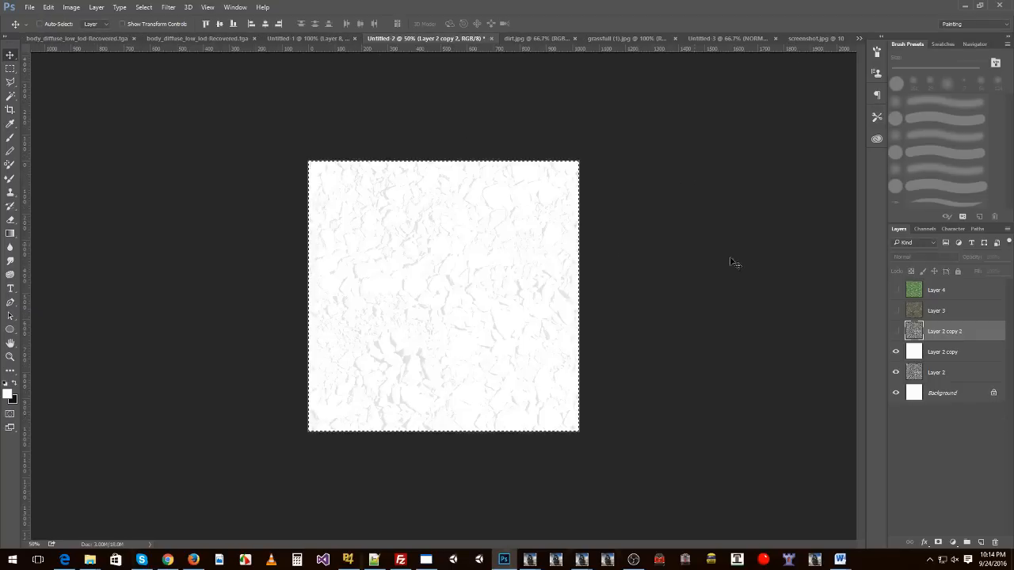
left_click(811, 38)
key("ctrl+v")
left_click(562, 244)
Scale the snowy winter layer down and position it to cover the right half of the thumbnail.
key("ctrl+t")
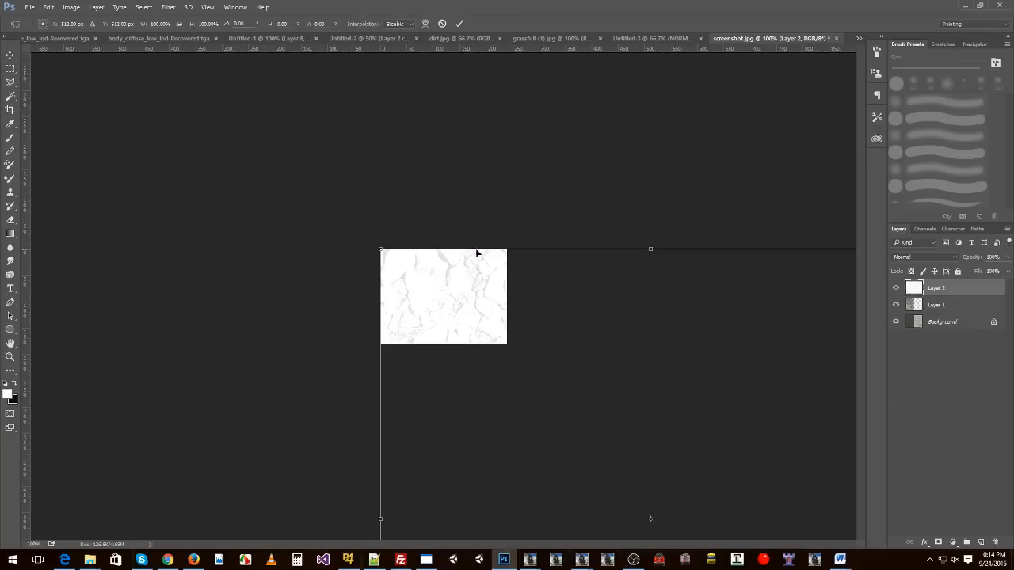
left_click_drag(379, 245, 588, 457)
left_click_drag(654, 484, 497, 204)
key("Return")
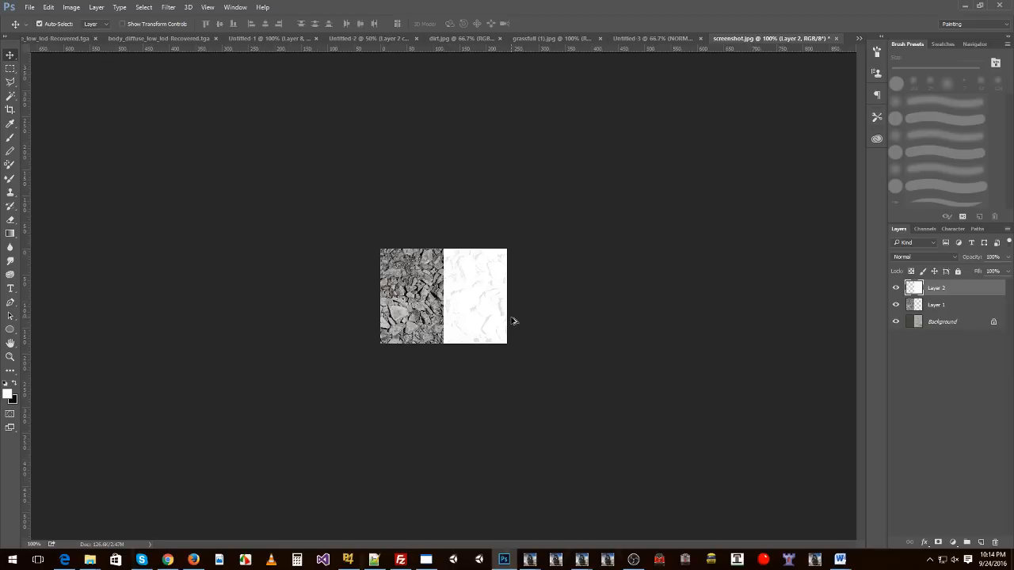
Save the thumbnail as a JPEG over screenshot.jpg with quality 12 (Maximum) and the Baseline ("Standard") format.
key("ctrl+shift+s")
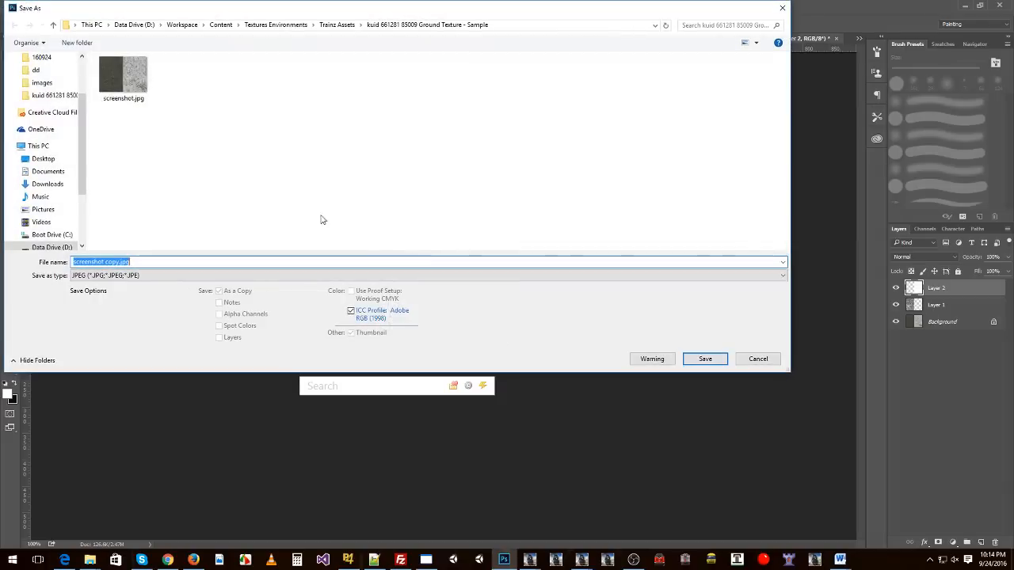
key("Return")
left_click(528, 279)
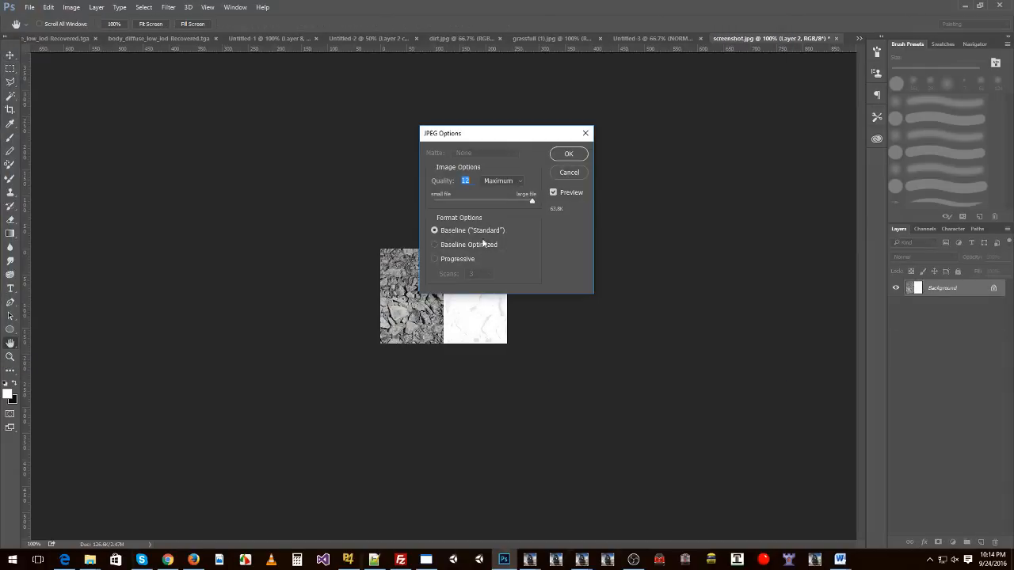
key("Return")
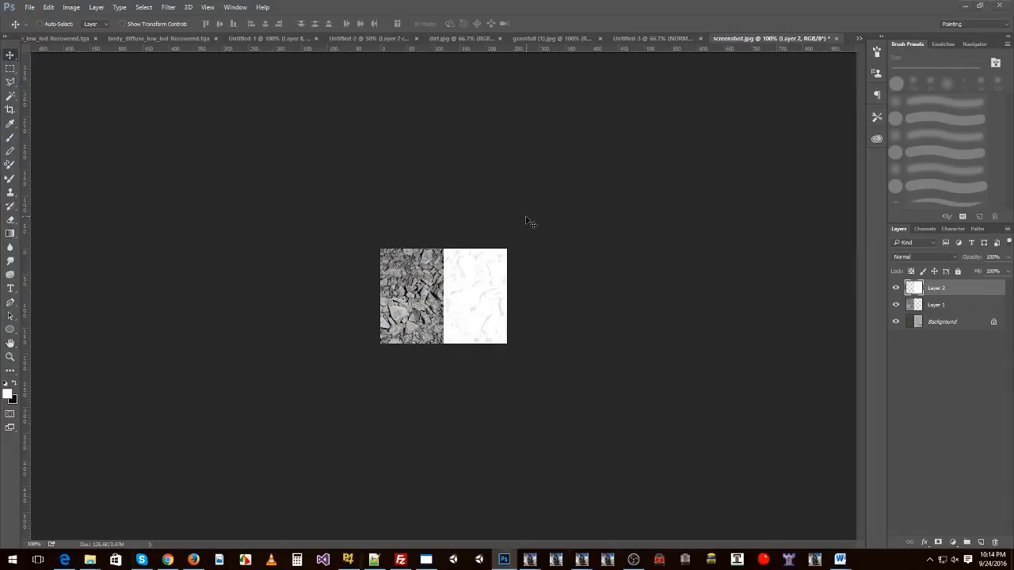
Switch to File Explorer and go up from the ground texture sample folder to the Trainz Assets folder.
key("alt+Tab")
left_click(468, 219)
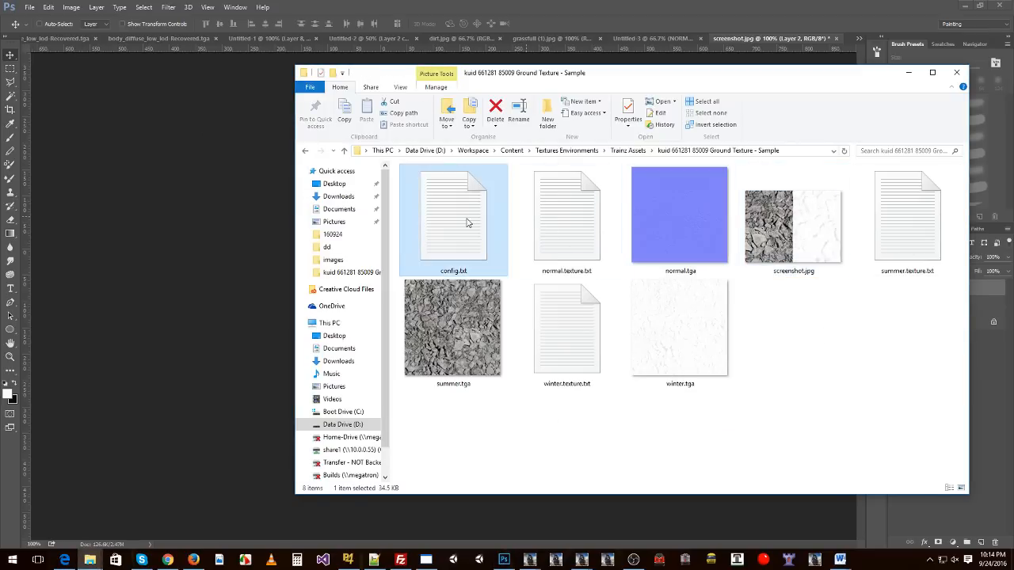
key("BackSpace")
mouse_move(530, 560)
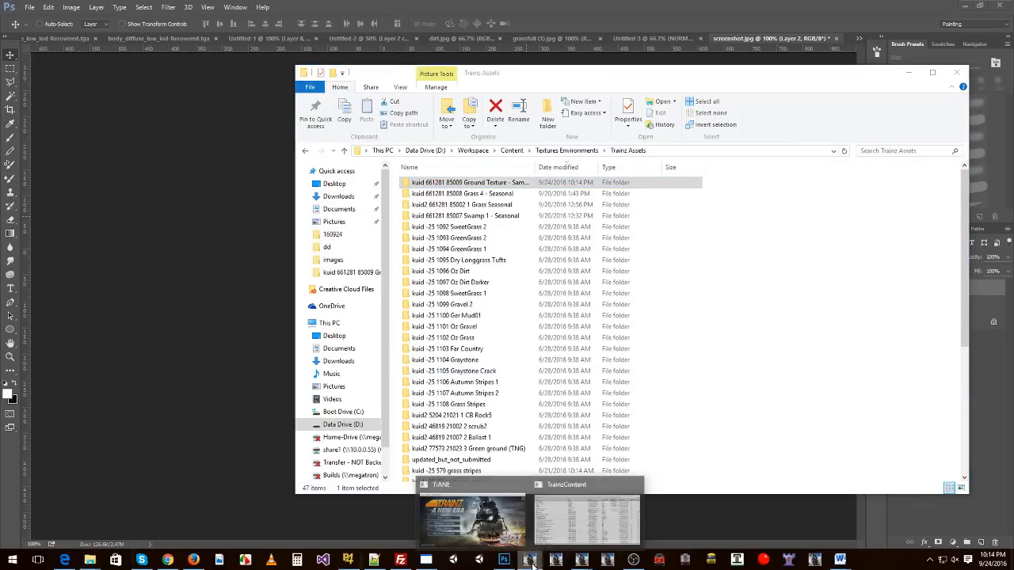
left_click(586, 525)
left_click_drag(491, 183, 718, 200)
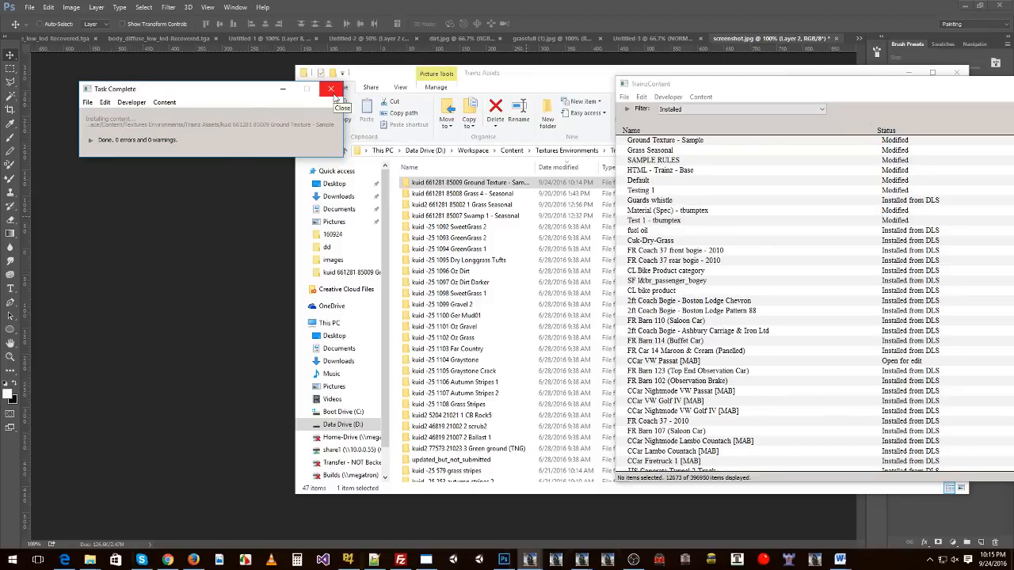
left_click(332, 91)
Preview the Ground Texture - Sample asset and look over its ground surface from different angles.
right_click(662, 145)
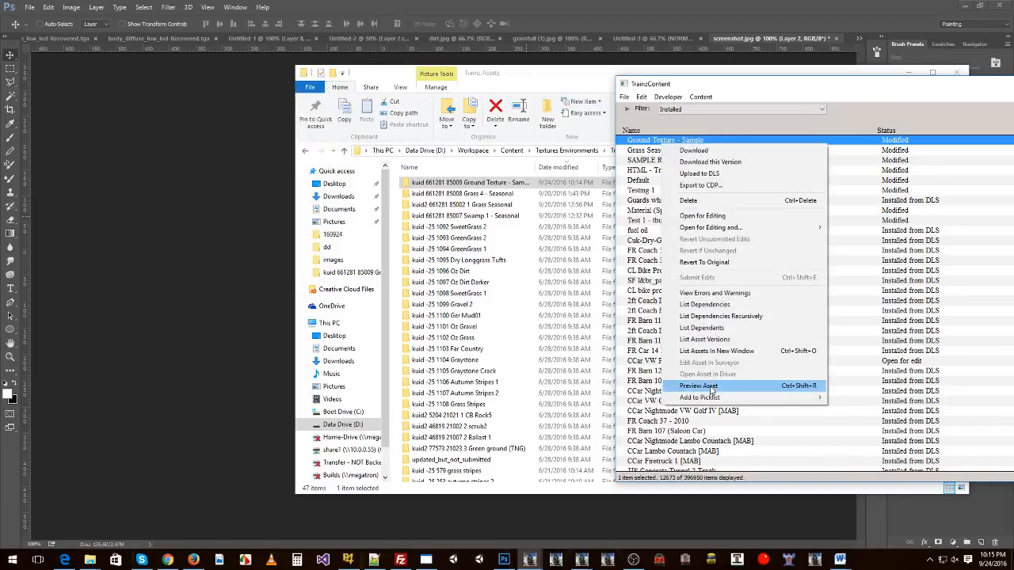
left_click(689, 387)
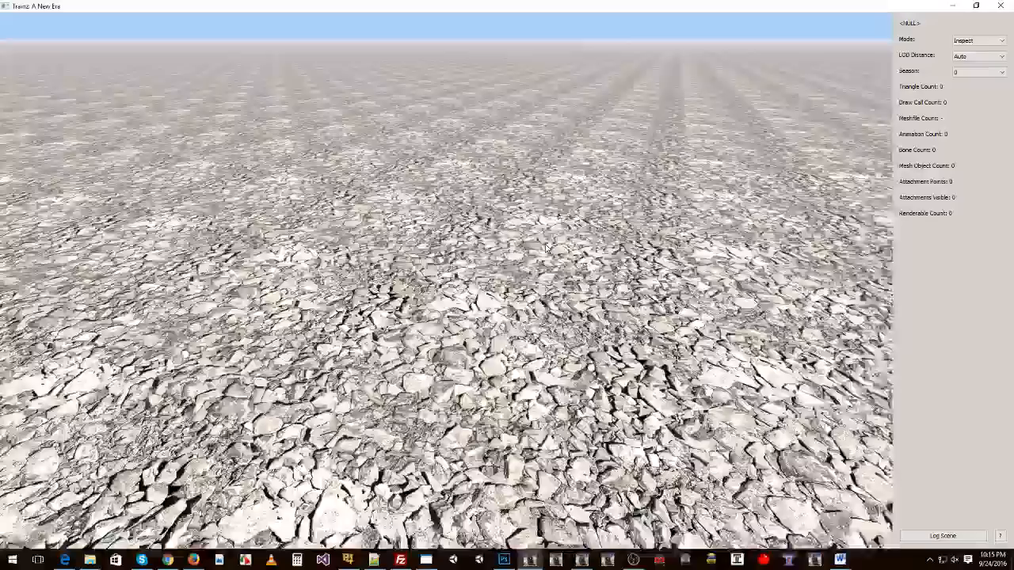
left_click_drag(546, 248, 467, 313)
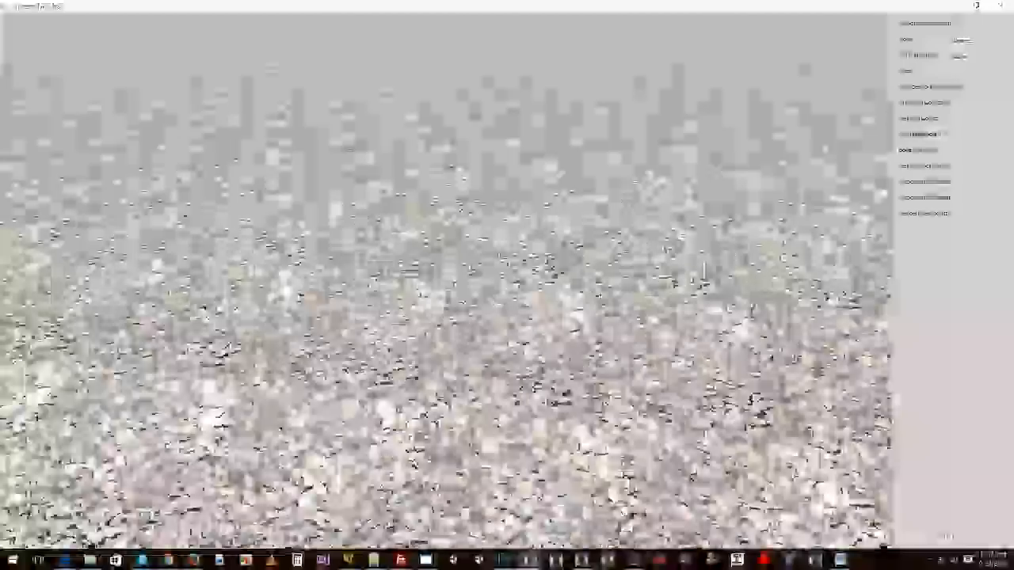
left_click_drag(467, 269, 511, 252)
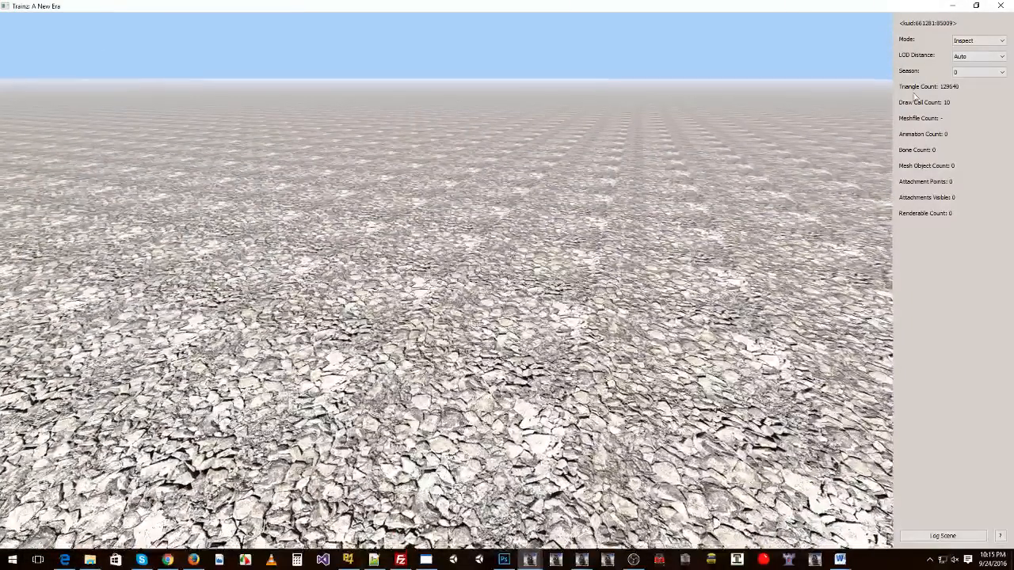
Check the previewed ground texture in seasons 4 and 2, and close the preview.
left_click(965, 73)
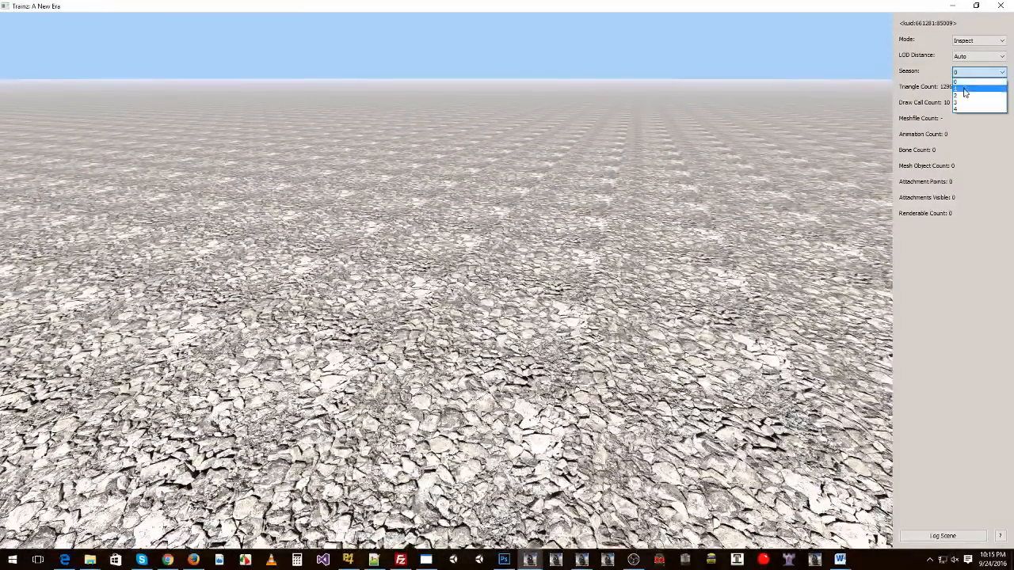
left_click(960, 109)
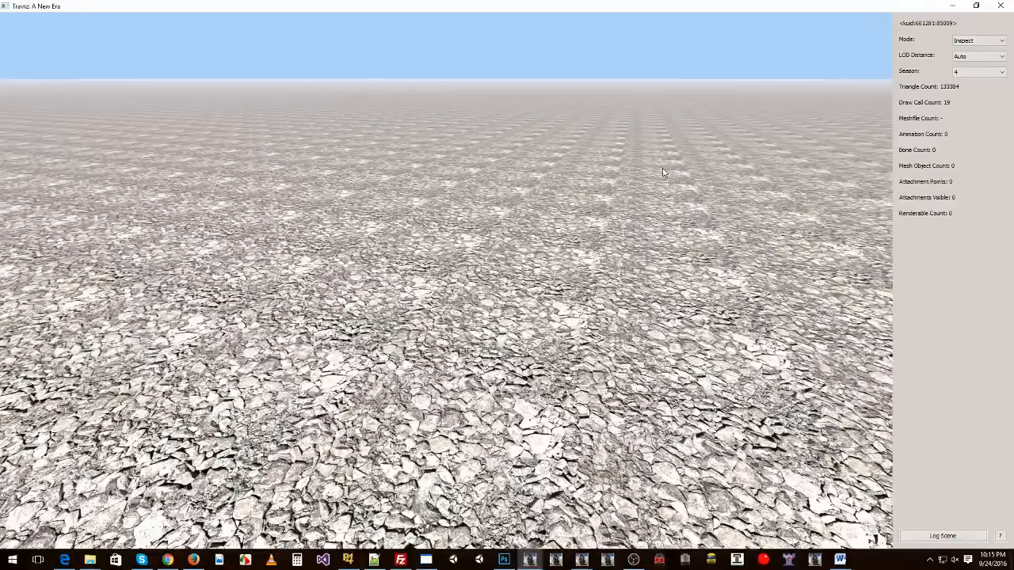
left_click(960, 73)
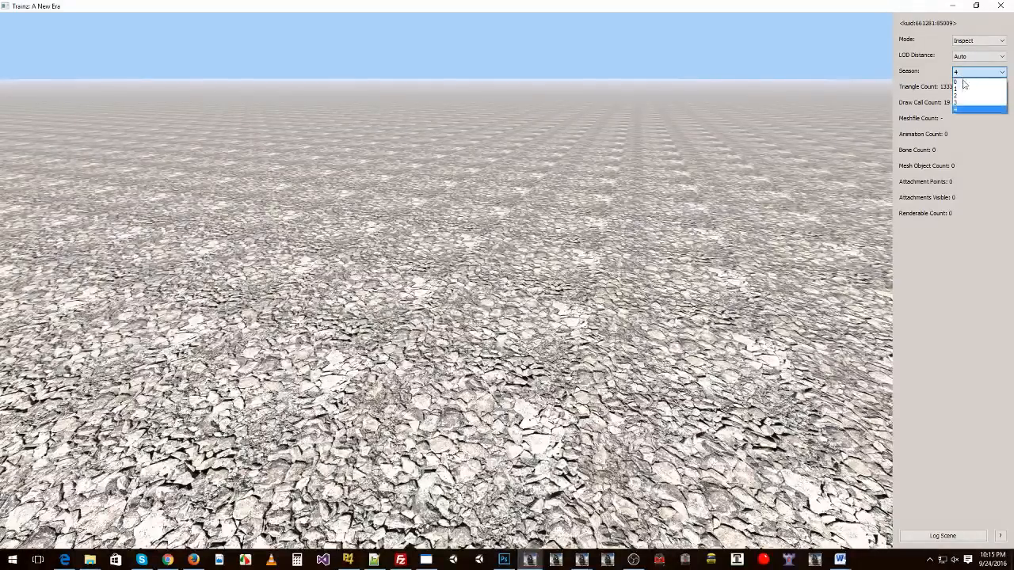
left_click(960, 97)
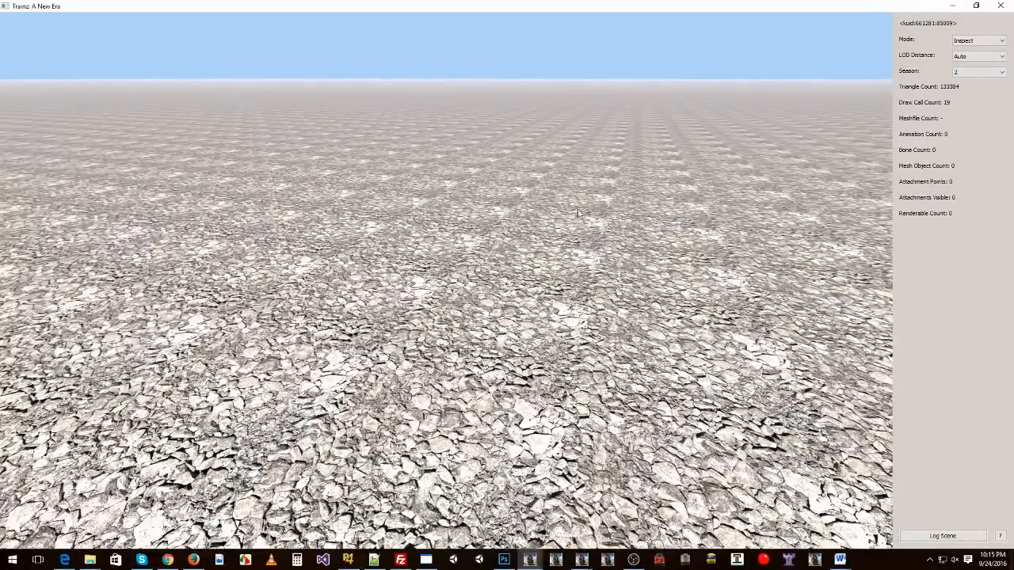
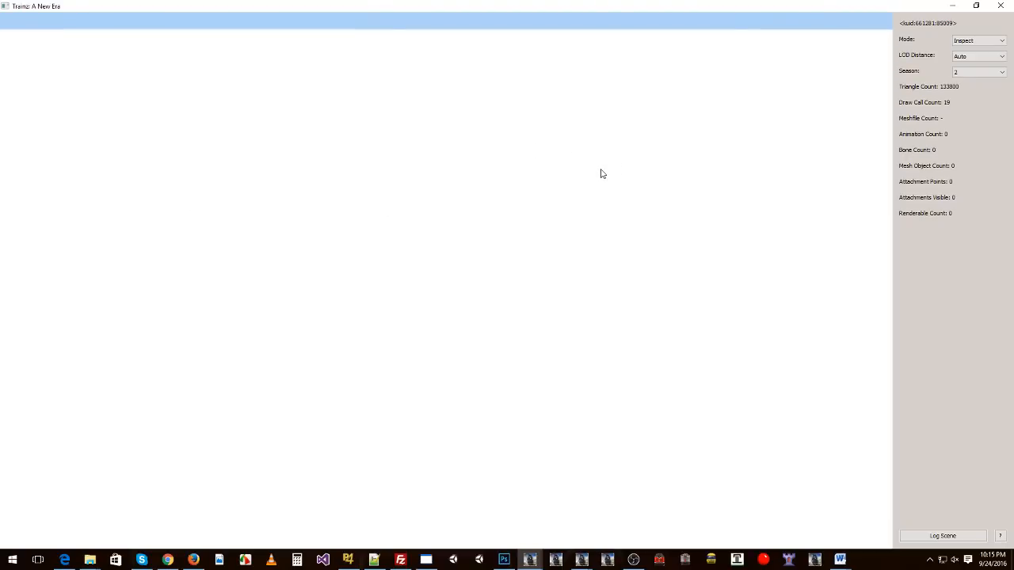
left_click(1000, 6)
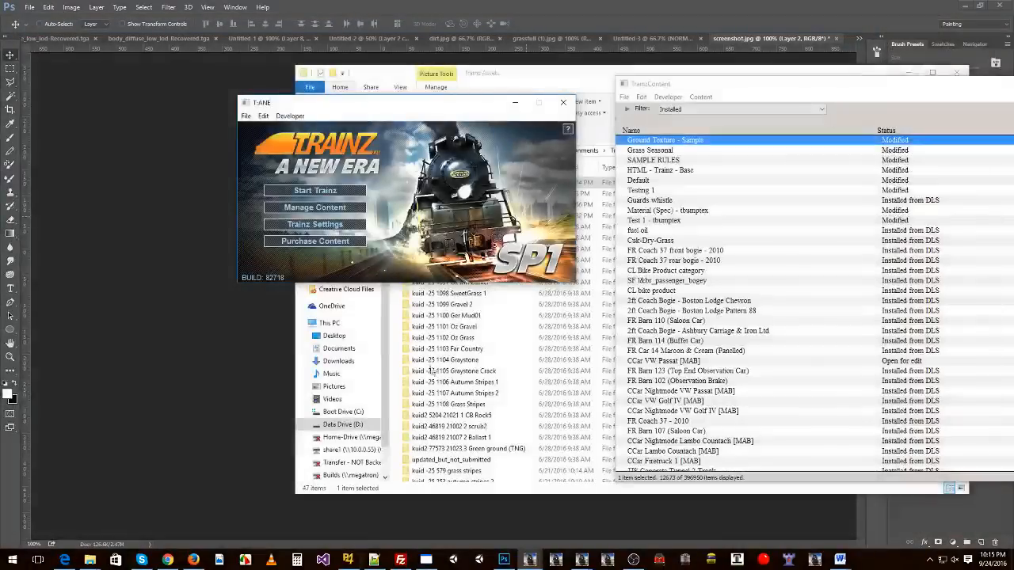
Start Trainz from the launcher, create a new route, and bring up the terrain editing tools.
left_click(314, 191)
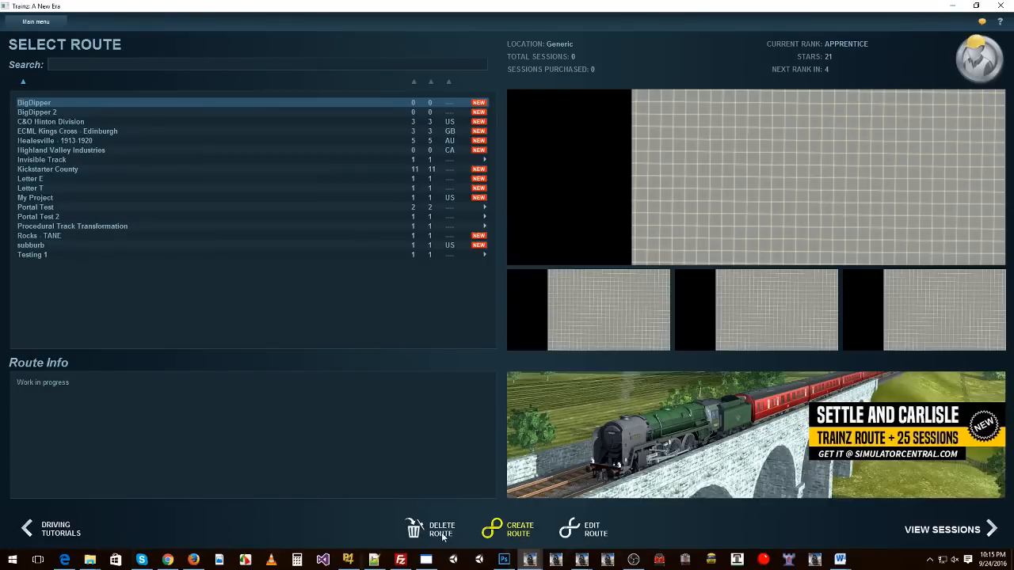
left_click(492, 528)
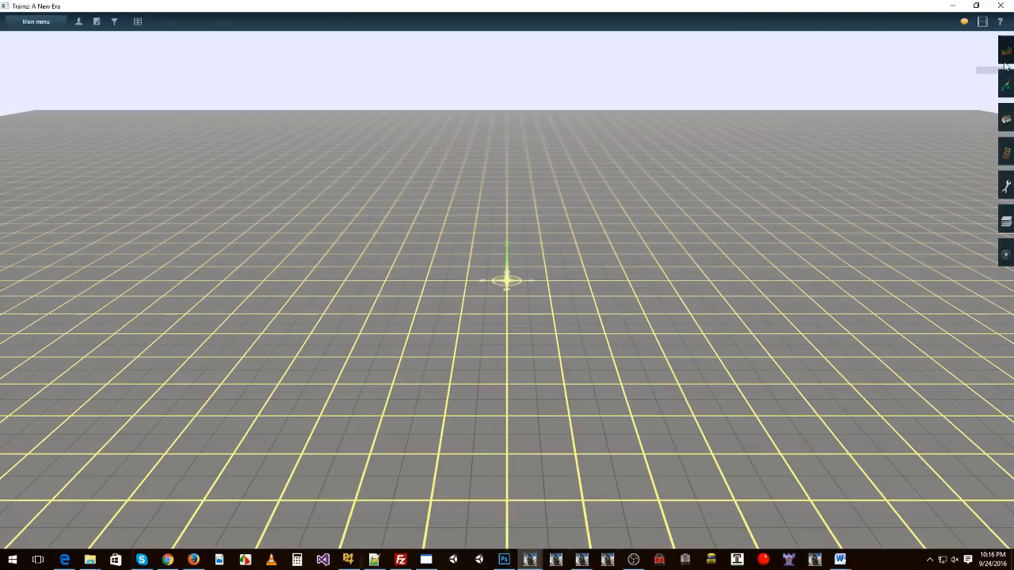
left_click(1005, 50)
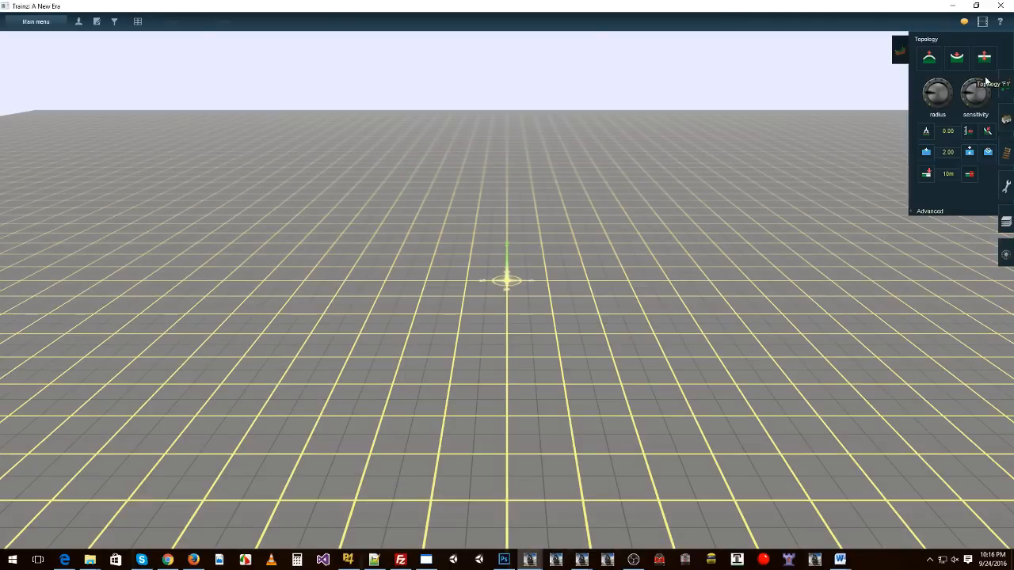
Search the paint textures for "ground textur" and select the gravel Ground Texture - Sample as the paint texture.
left_click(1004, 86)
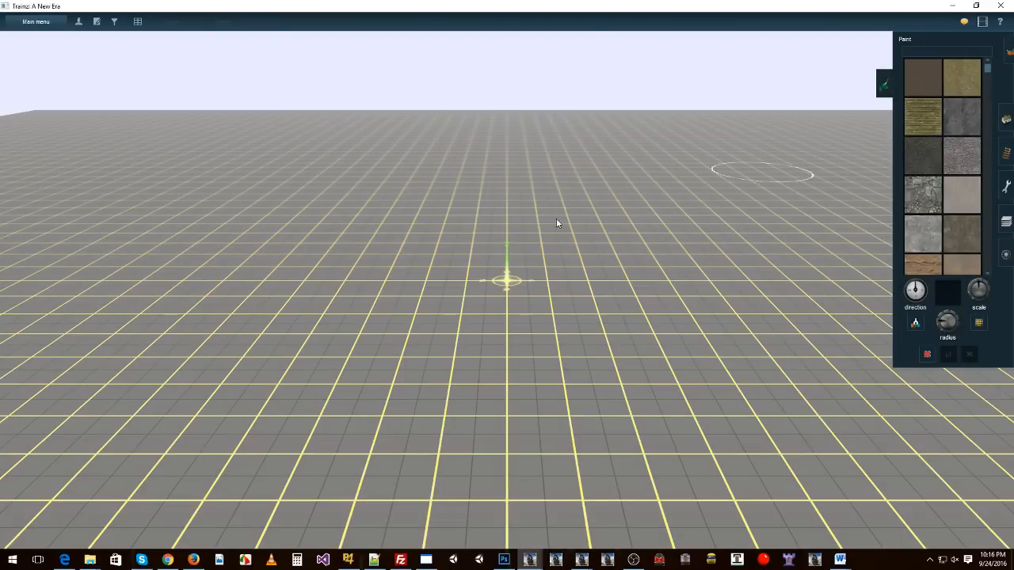
scroll(551, 226, "down", 10)
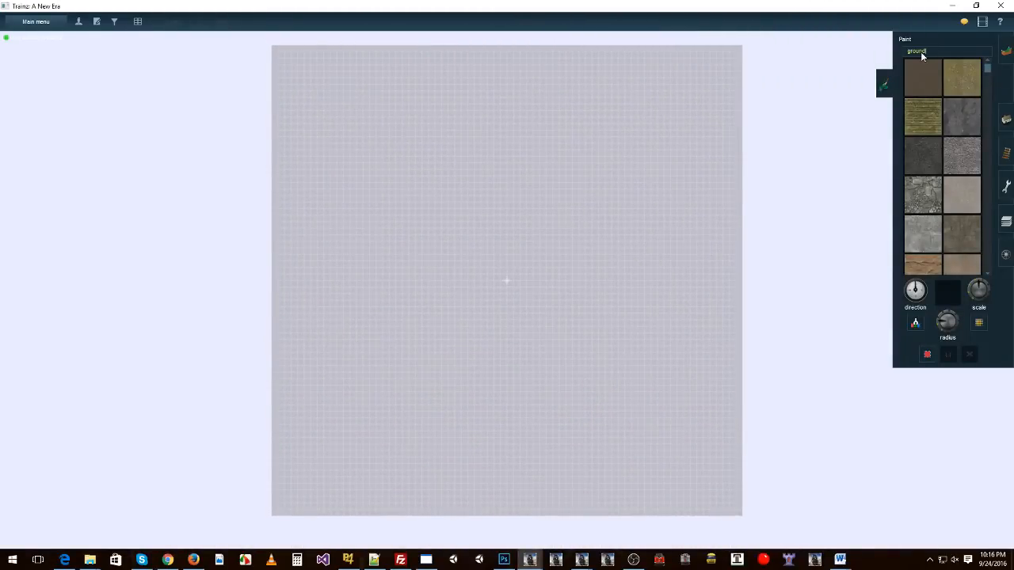
left_click(1006, 51)
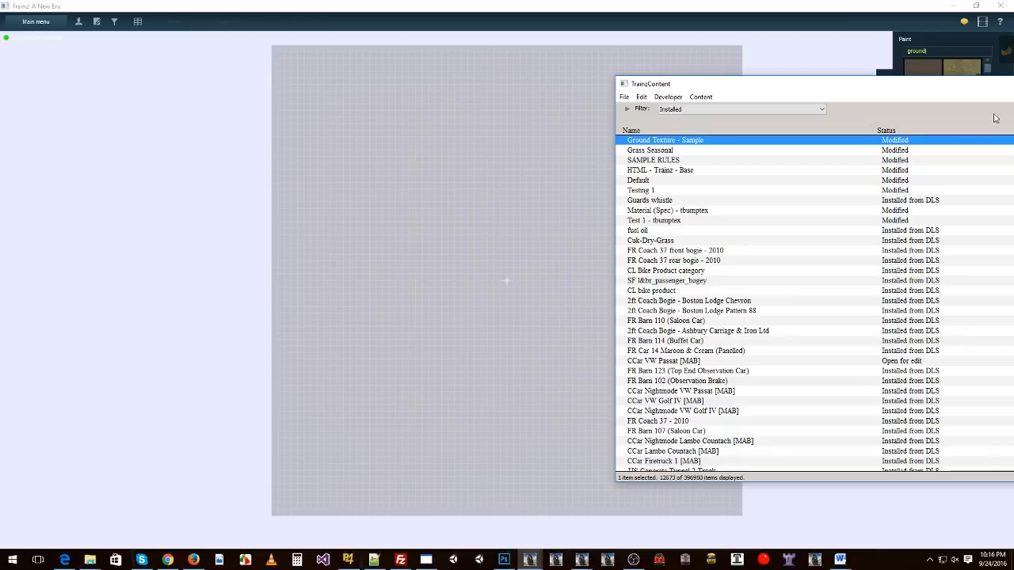
left_click(923, 66)
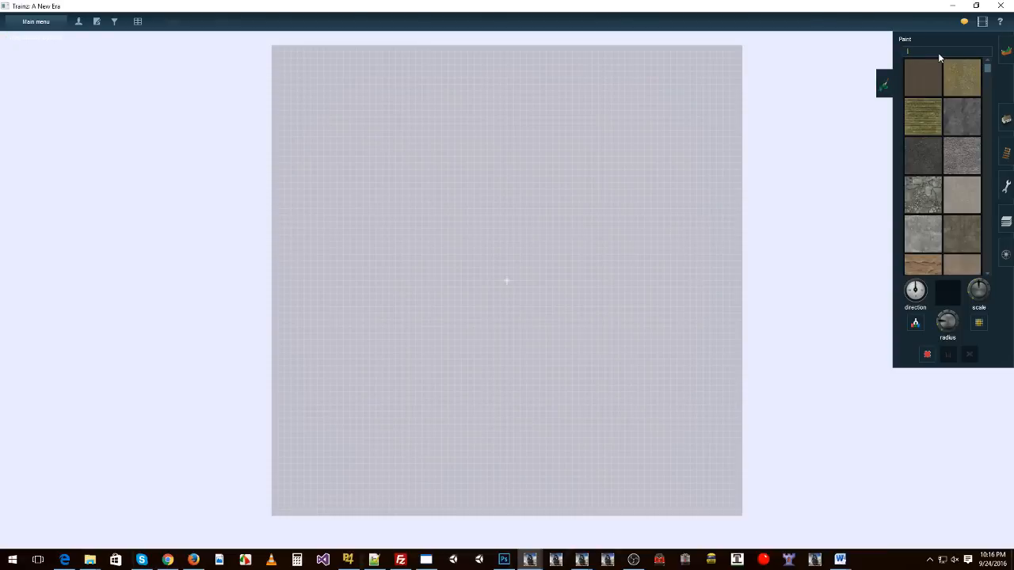
left_click(940, 52)
type("ground textur")
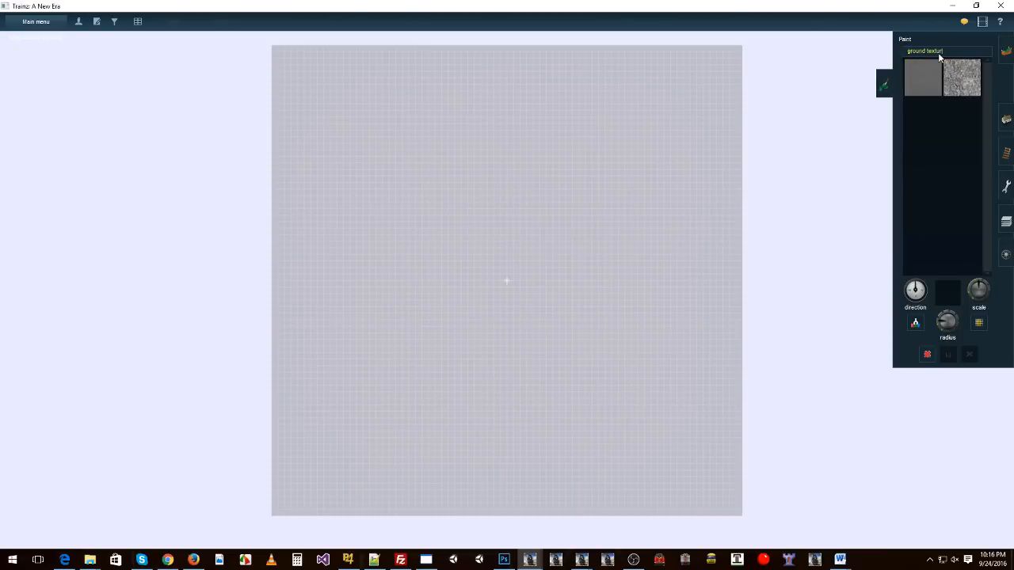
left_click(966, 79)
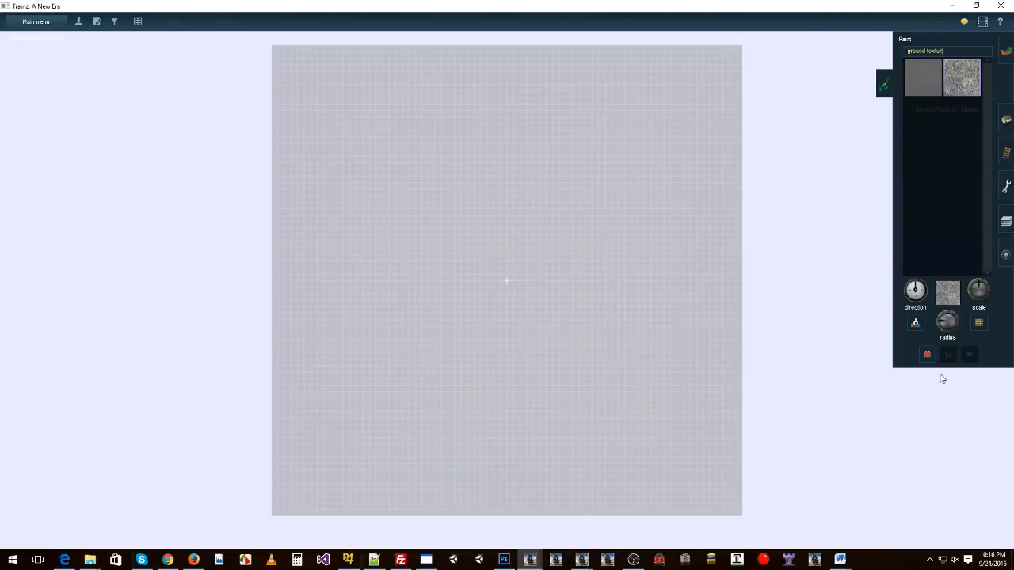
Fill the whole terrain with the selected gravel texture and examine the painted ground up close.
mouse_move(274, 50)
left_mouse_down()
mouse_move(629, 477)
mouse_move(747, 523)
mouse_move(766, 518)
mouse_move(738, 507)
mouse_move(745, 522)
left_mouse_up()
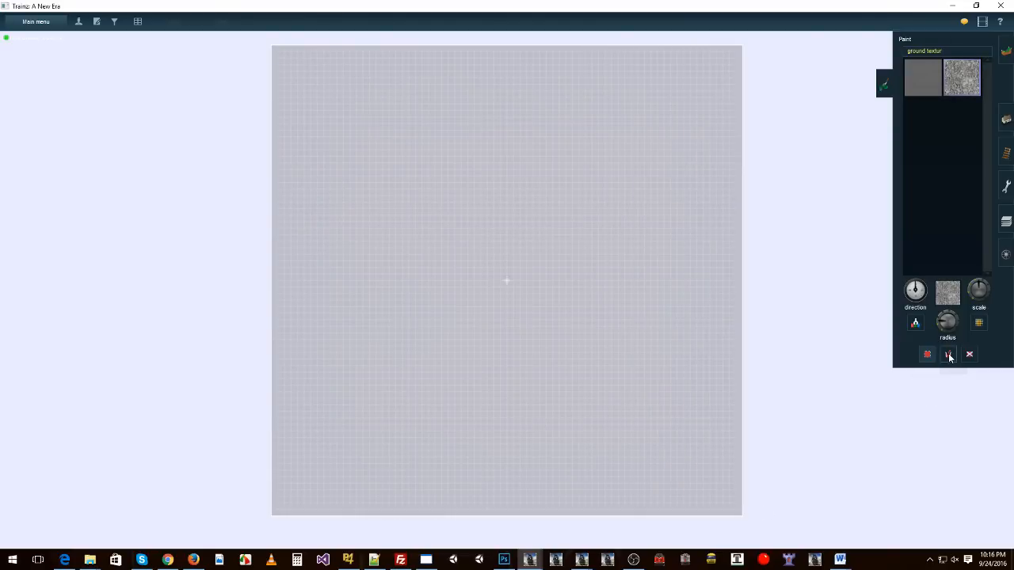
left_click(927, 354)
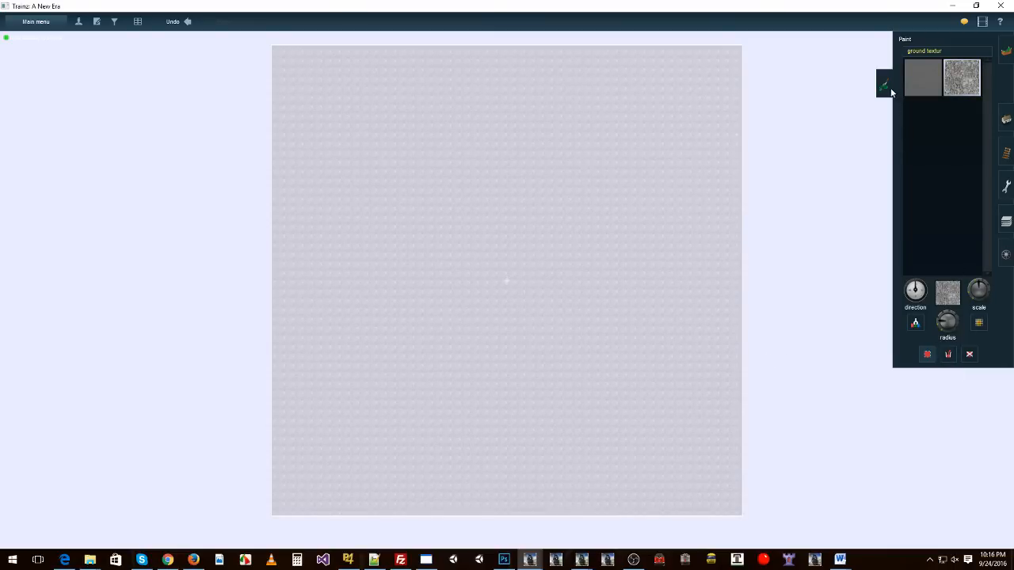
left_click(886, 87)
scroll(618, 279, "up", 10)
scroll(552, 279, "up", 10)
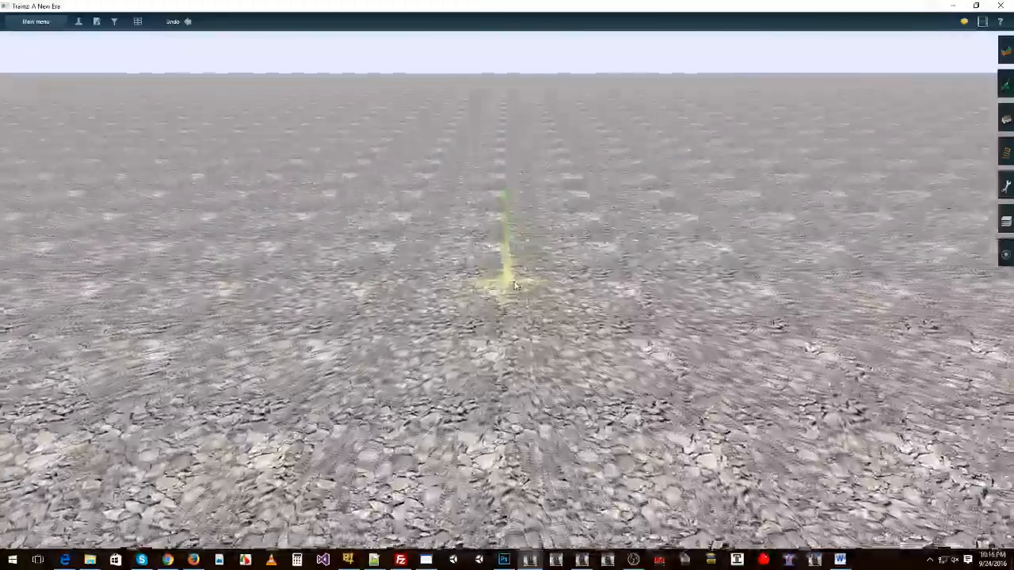
key("Left")
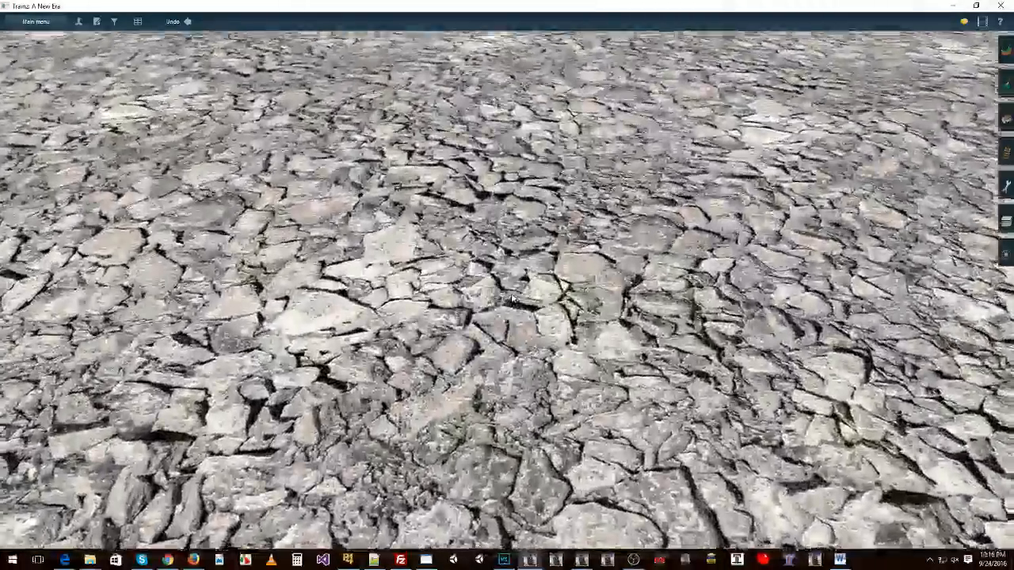
scroll(521, 293, "down", 10)
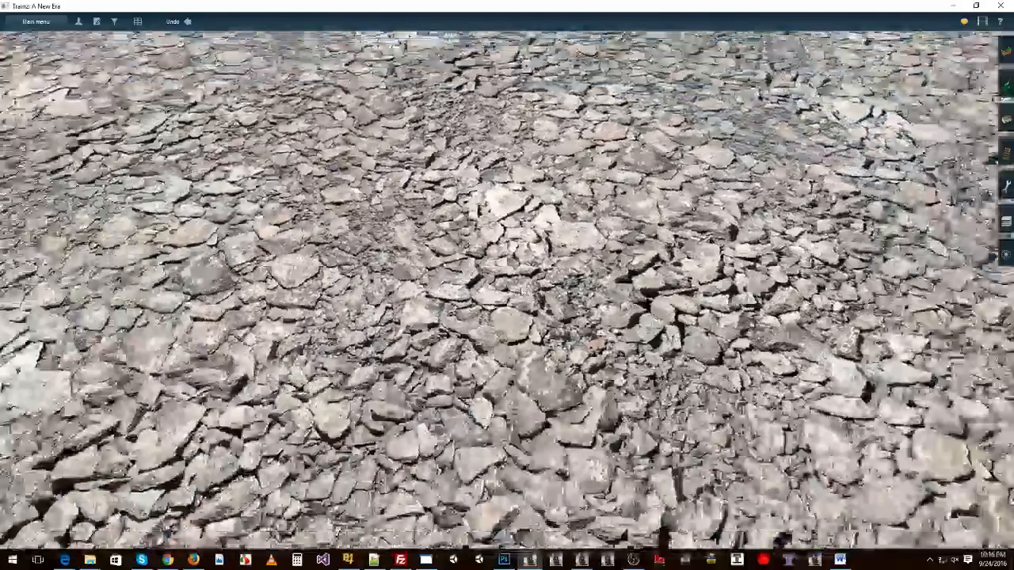
key("Right")
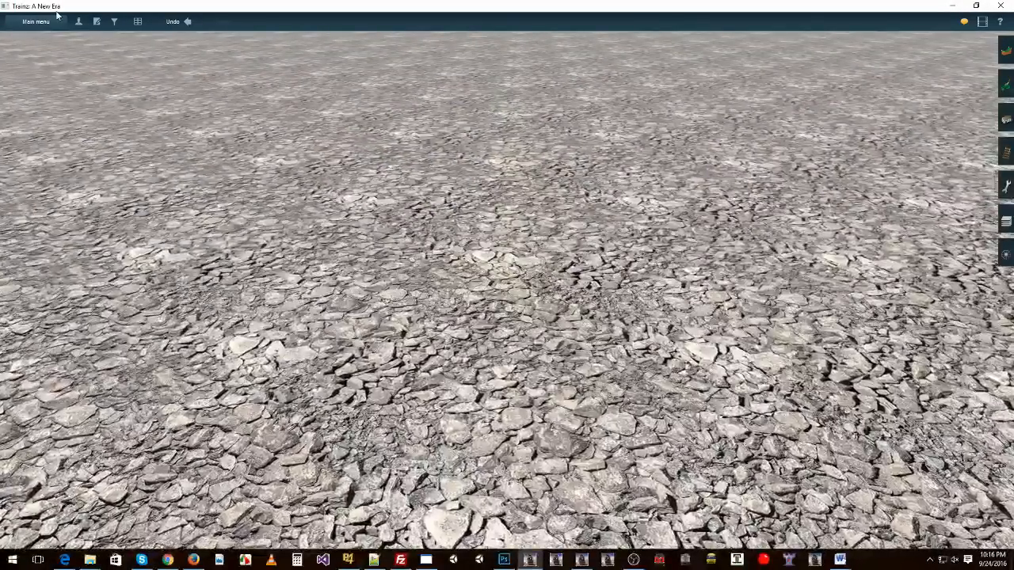
Open the route's environment time settings and change the time of day until the sun sits low over the horizon.
left_click(36, 21)
left_click(41, 225)
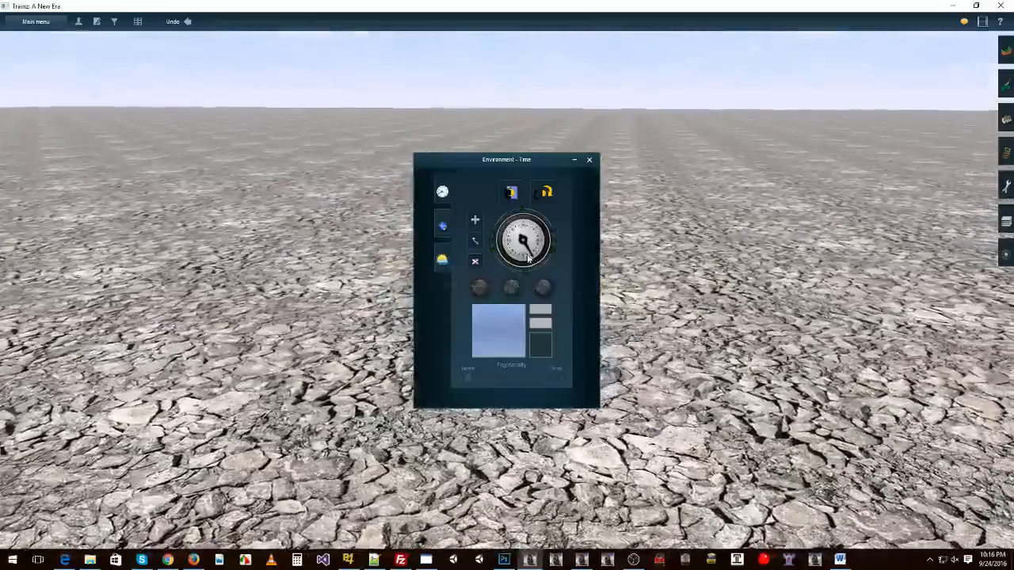
left_click_drag(528, 258, 549, 252)
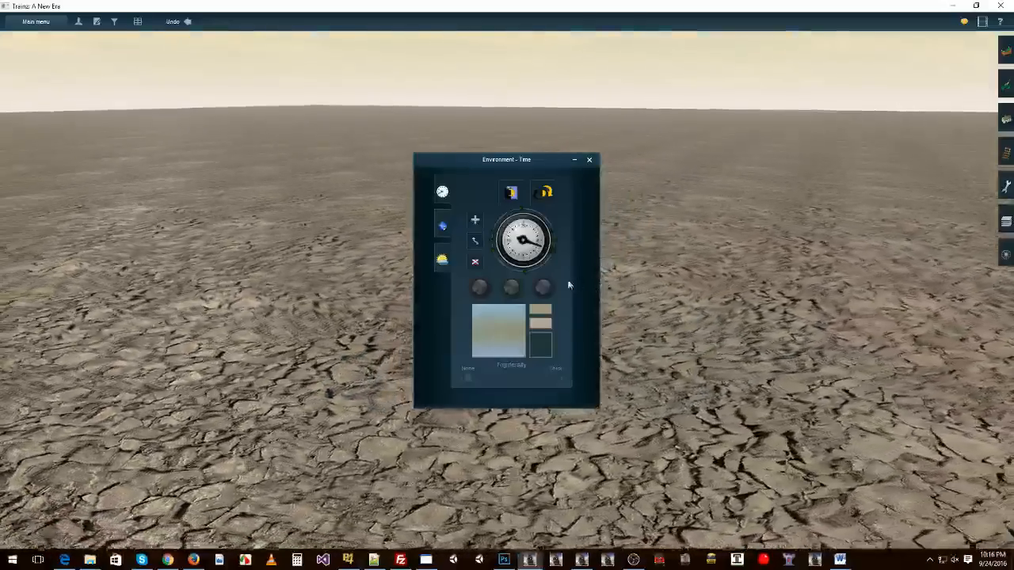
left_click_drag(543, 158, 625, 147)
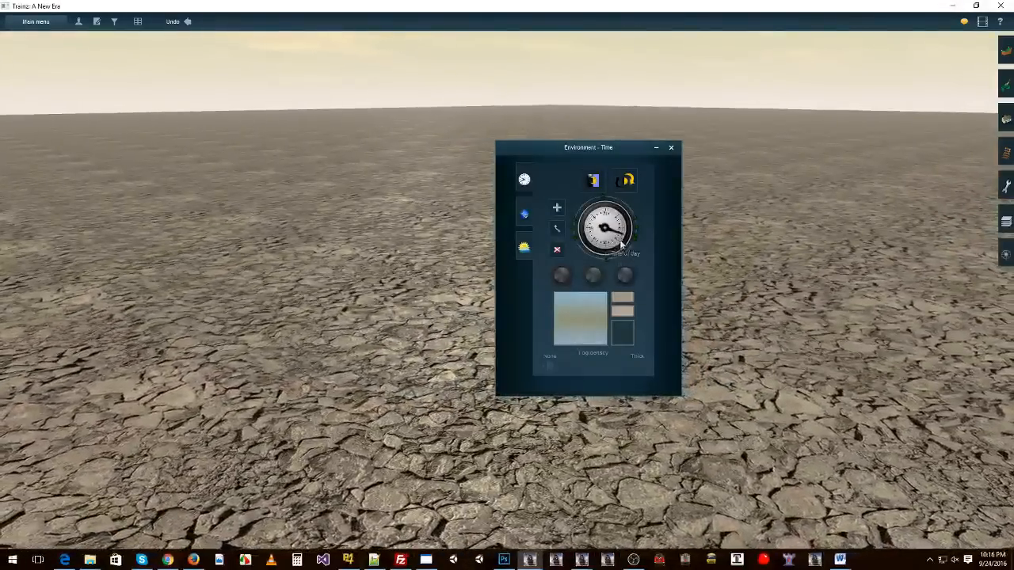
left_click_drag(622, 245, 623, 233)
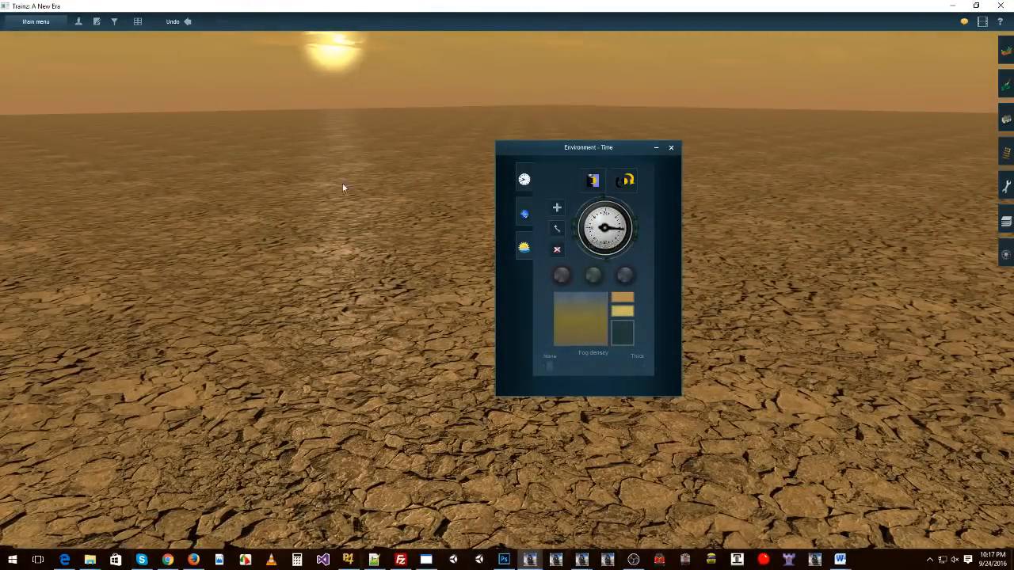
Fine-tune the time of day and examine the low sunlight on the gravel surface from several viewpoints.
right_click(403, 359)
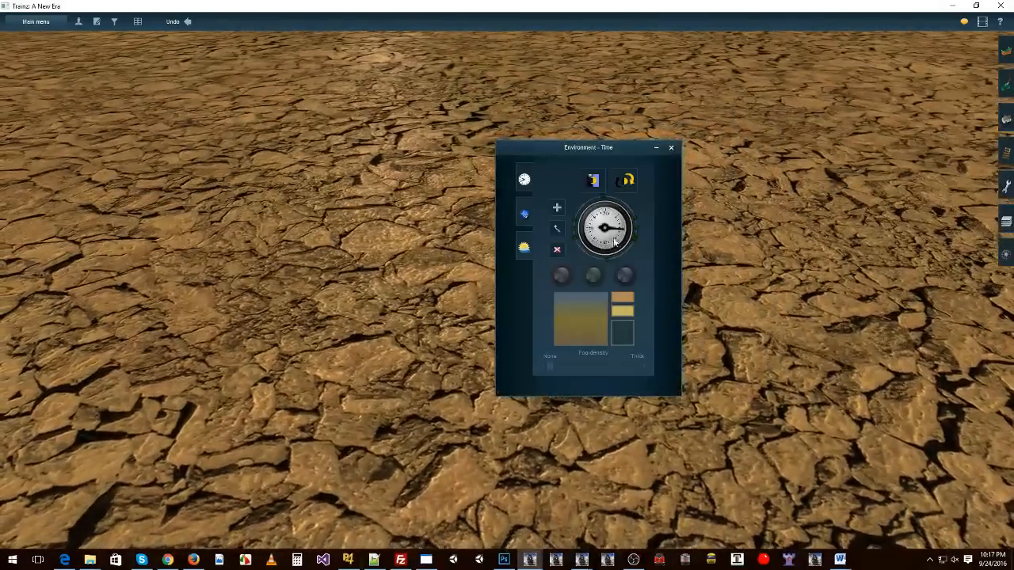
mouse_move(621, 229)
left_mouse_down()
mouse_move(613, 239)
mouse_move(617, 233)
left_mouse_up()
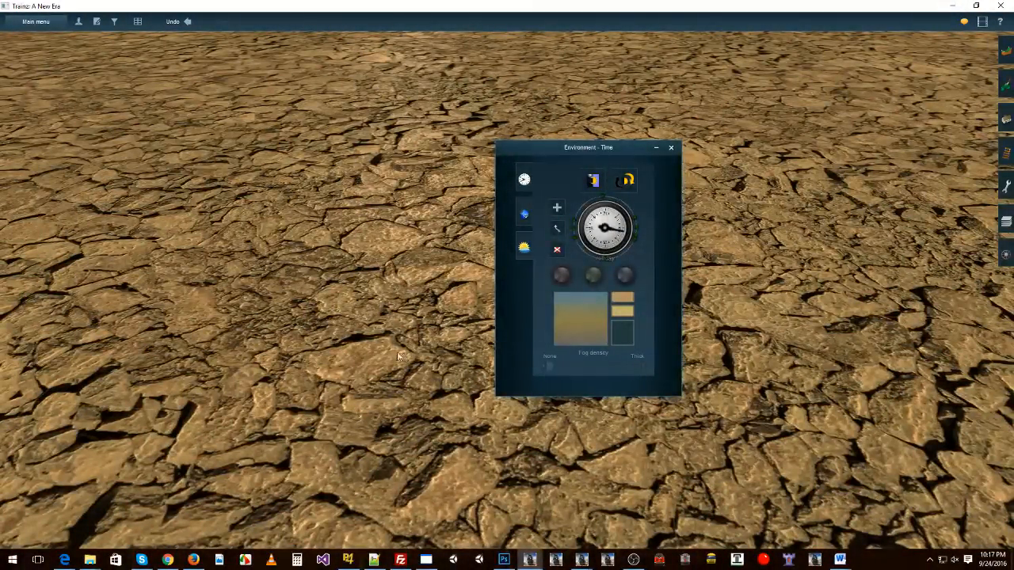
right_click(417, 296)
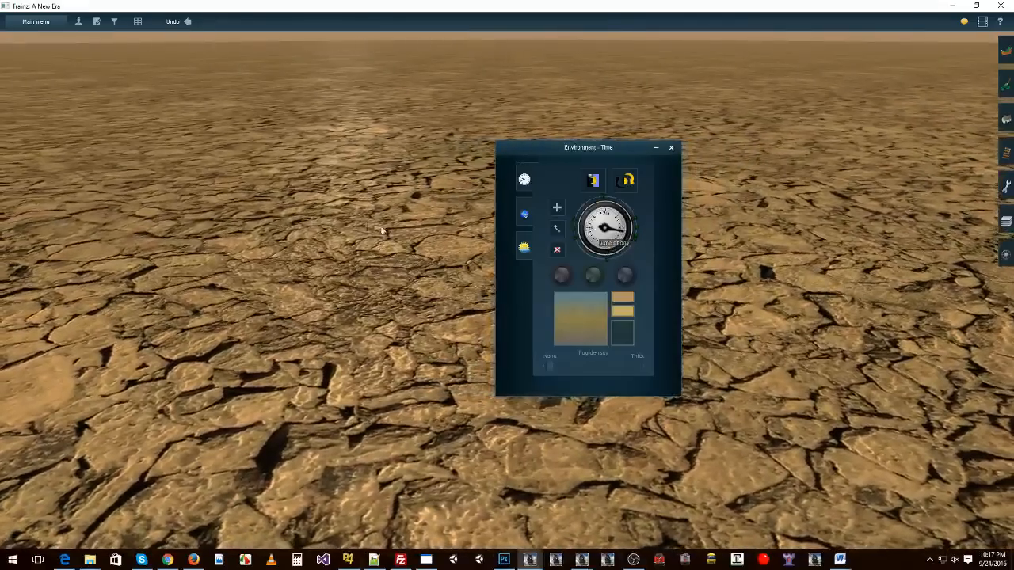
right_click(349, 213)
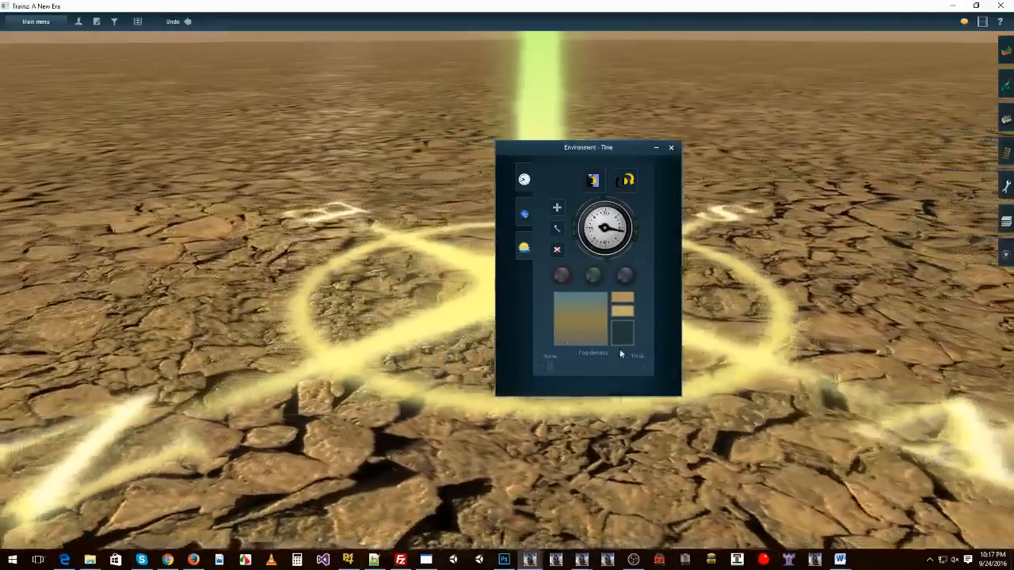
right_click(725, 318)
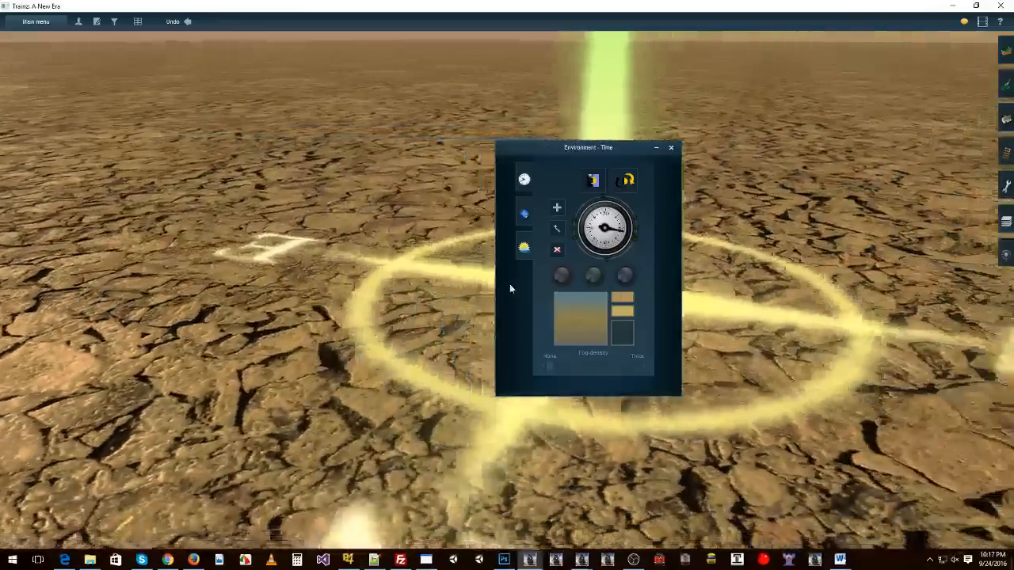
Adjust the route's time of day from the orange low-sun light to neutral daylight over the gravel ground.
right_click(494, 286)
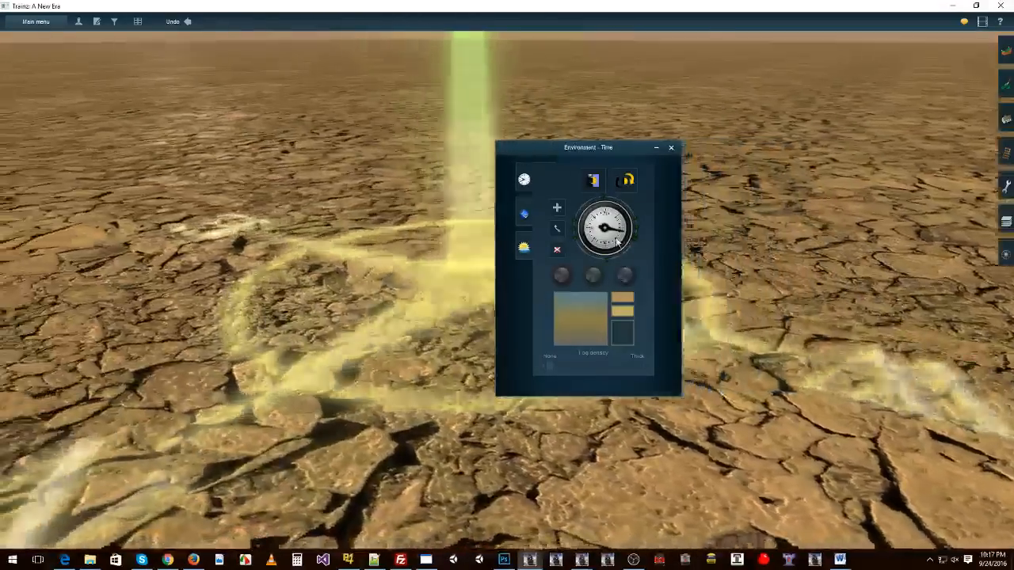
left_click_drag(616, 241, 621, 240)
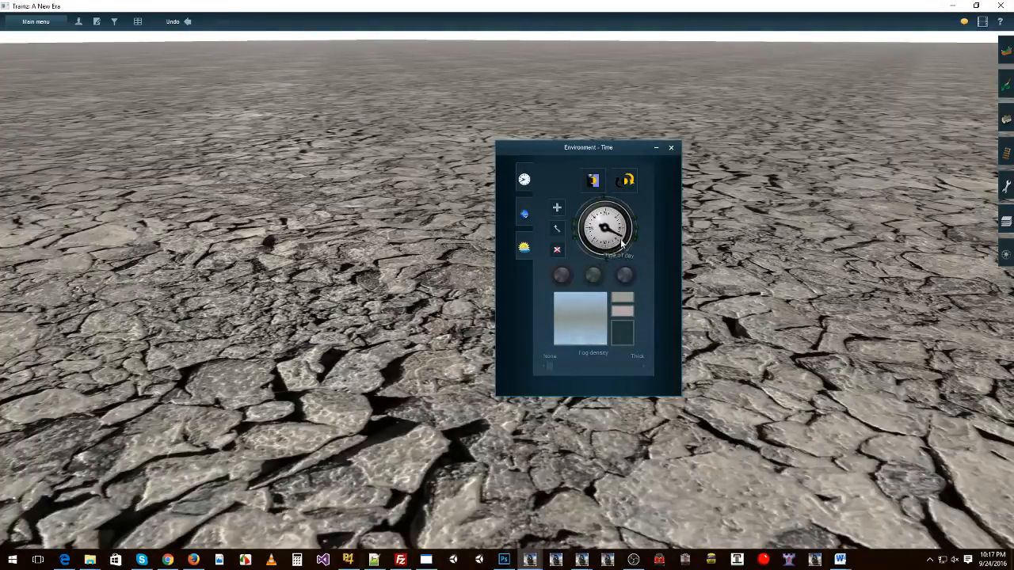
left_click_drag(618, 248, 625, 236)
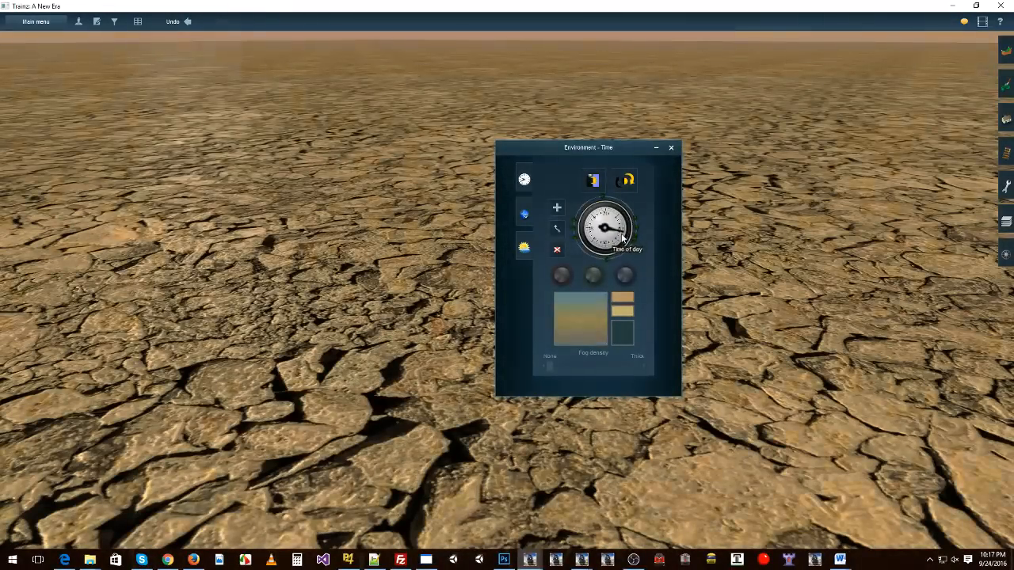
Examine the gravel texture's relief, shadows and tiling in neutral daylight from near and distant viewpoints.
scroll(296, 262, "down", 5)
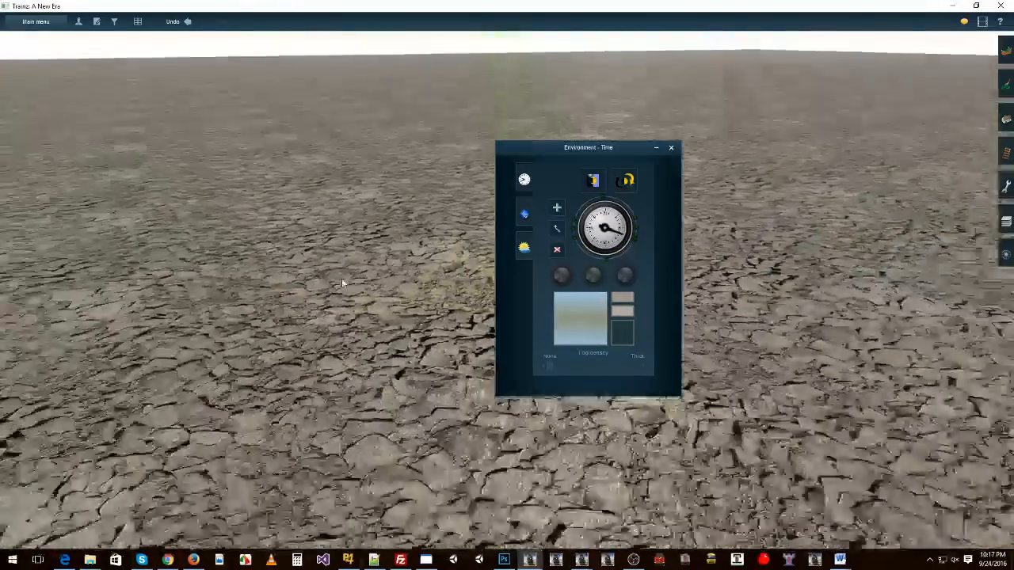
key("Right")
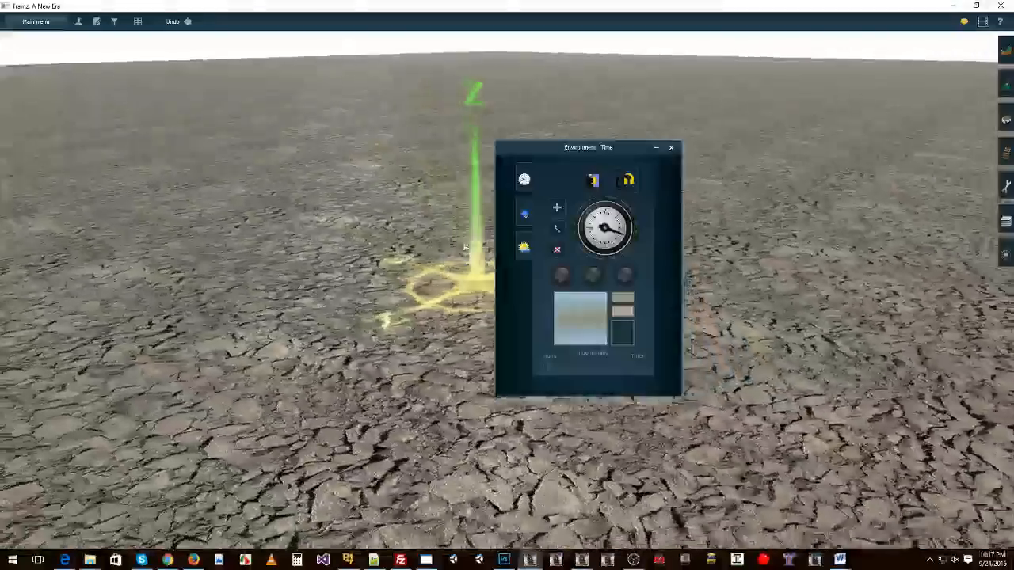
scroll(430, 255, "up", 5)
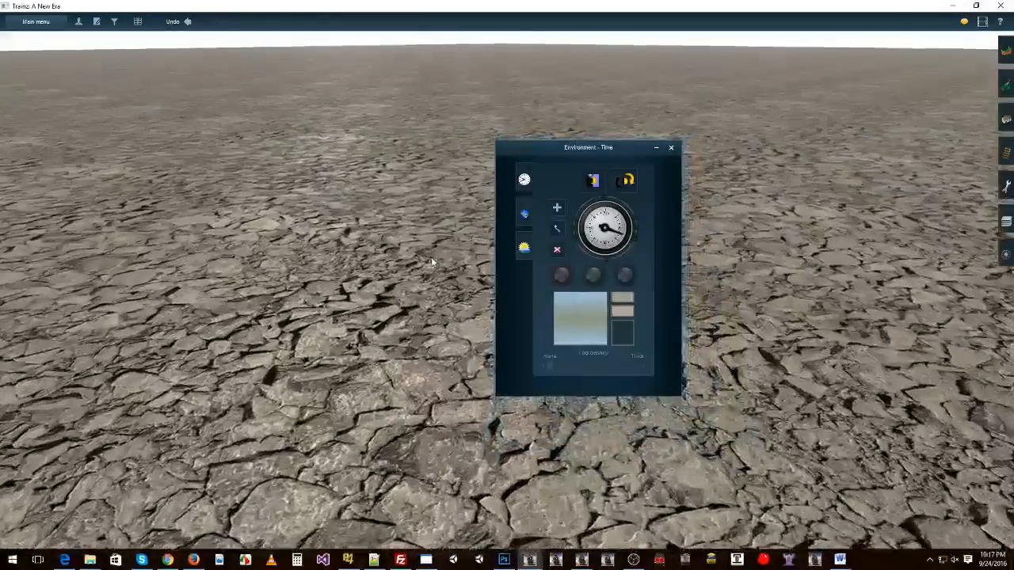
scroll(424, 265, "up", 5)
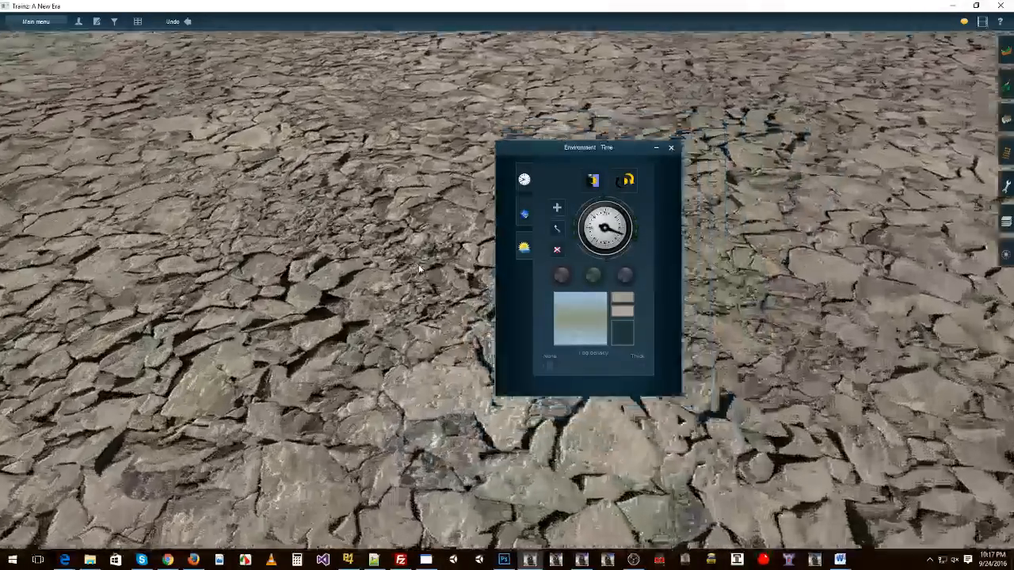
key("w")
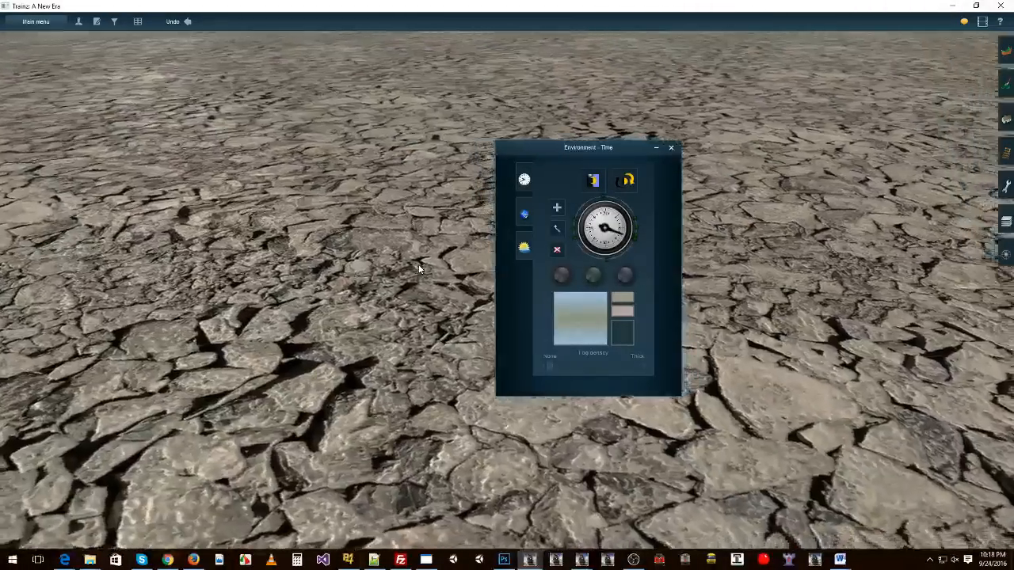
key("Down")
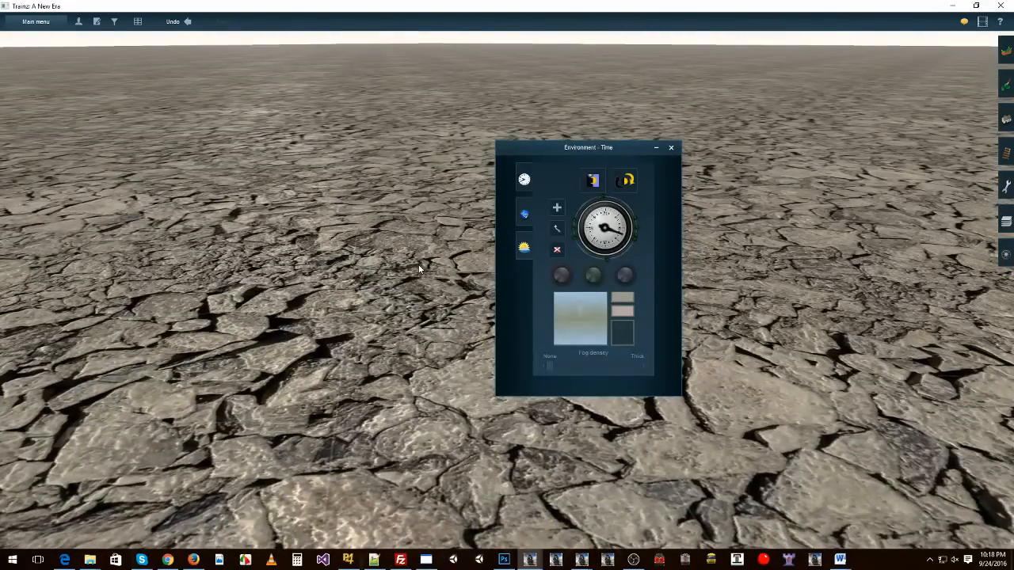
scroll(418, 266, "down", 3)
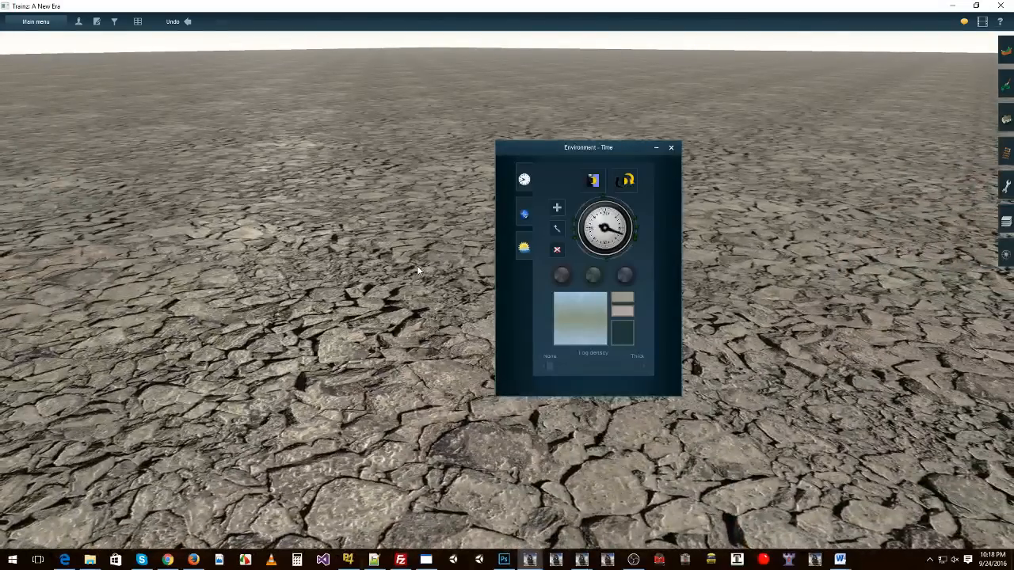